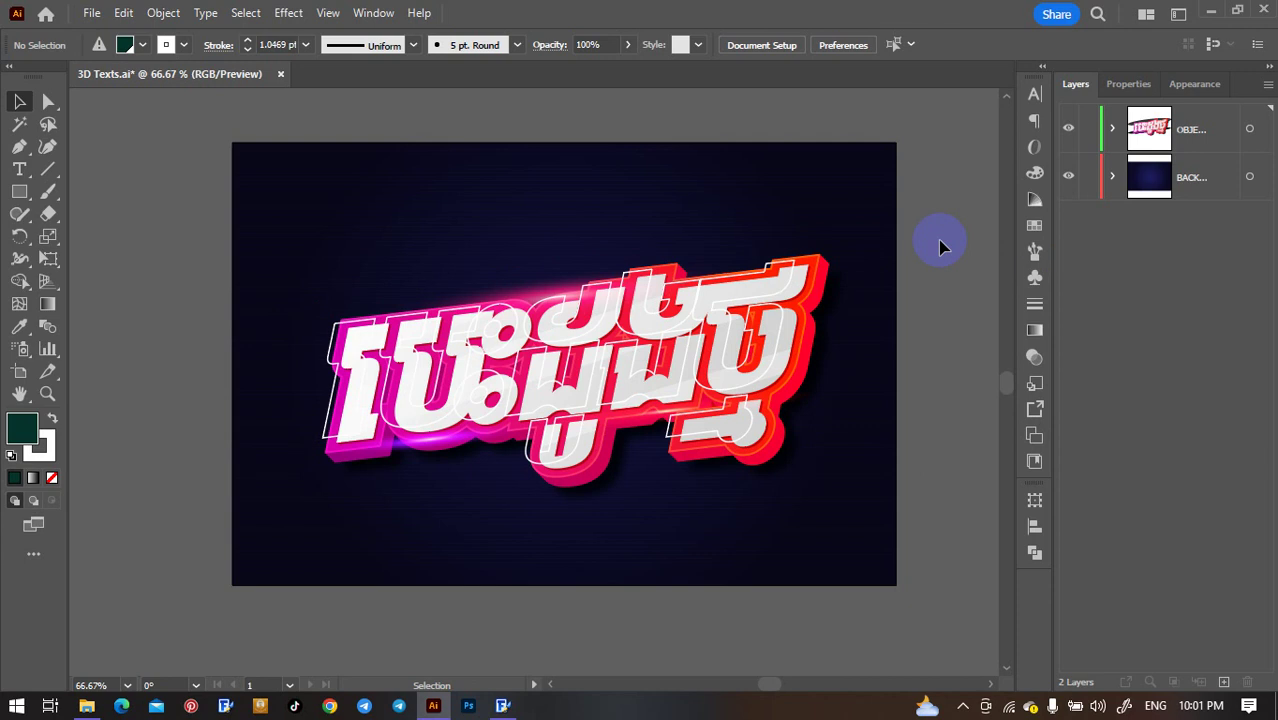
drag(901, 348, 870, 486)
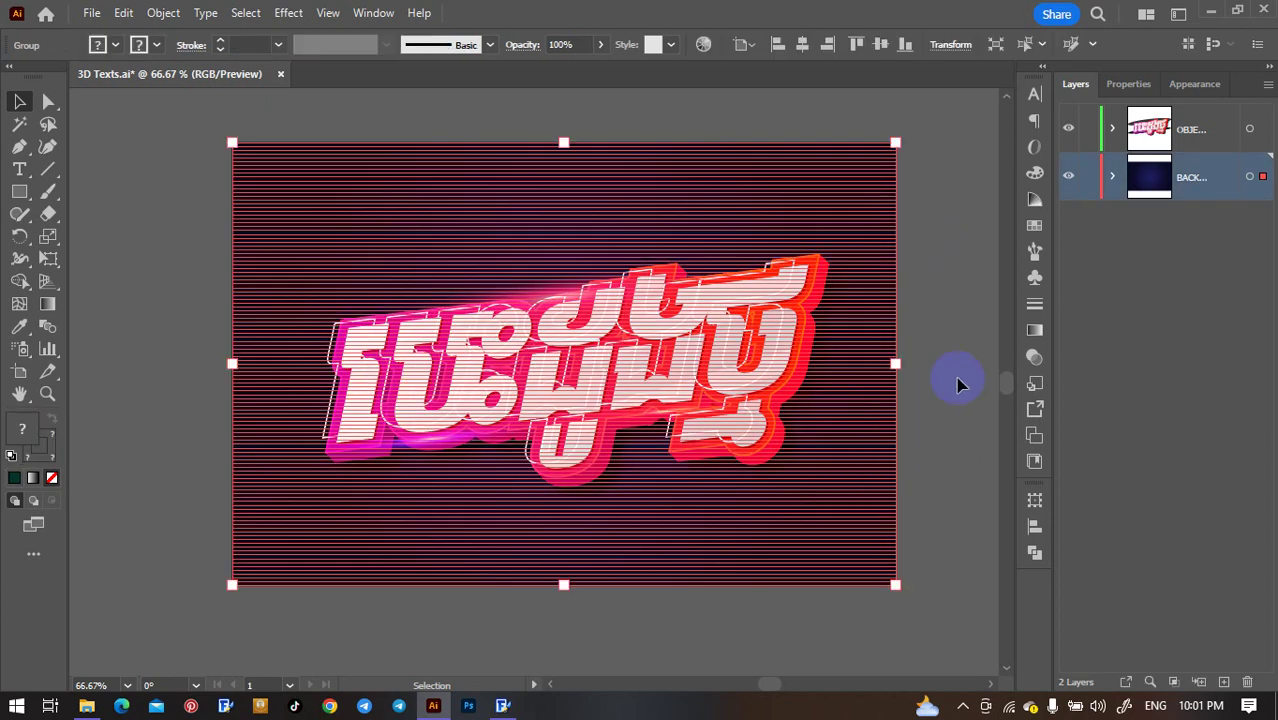
click(965, 348)
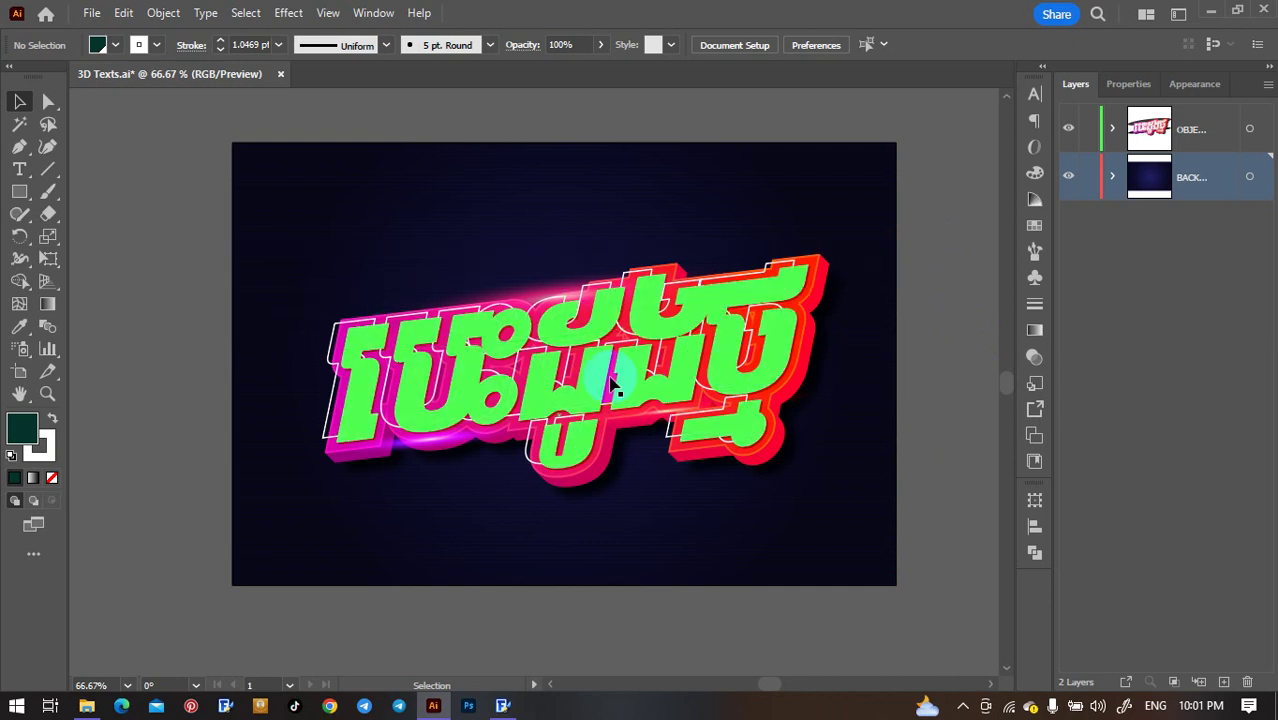
click(731, 291)
click(938, 320)
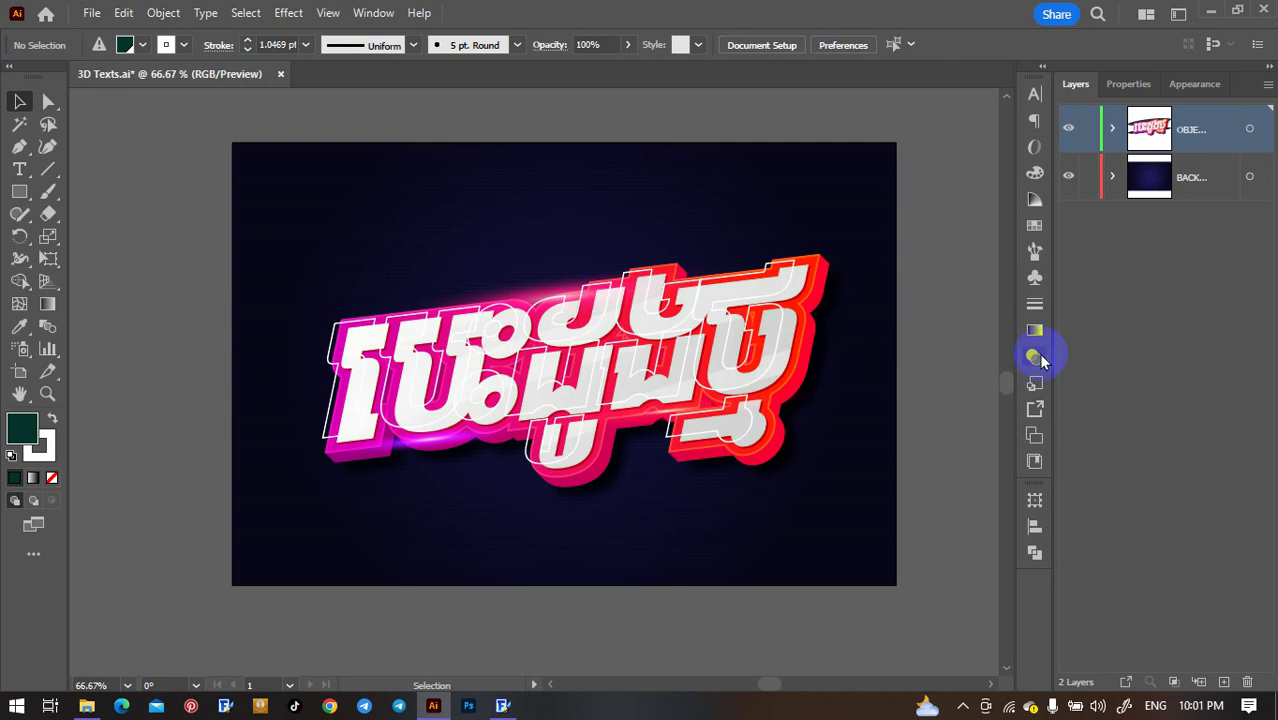
click(735, 390)
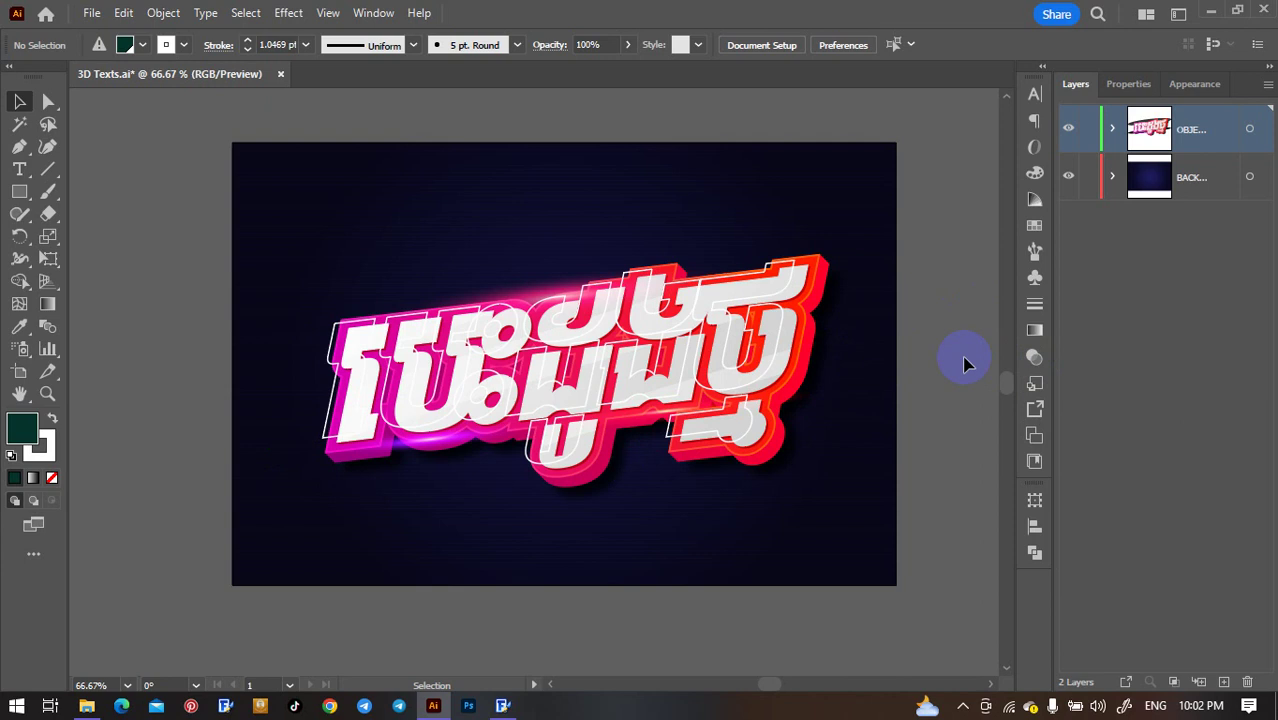
click(656, 388)
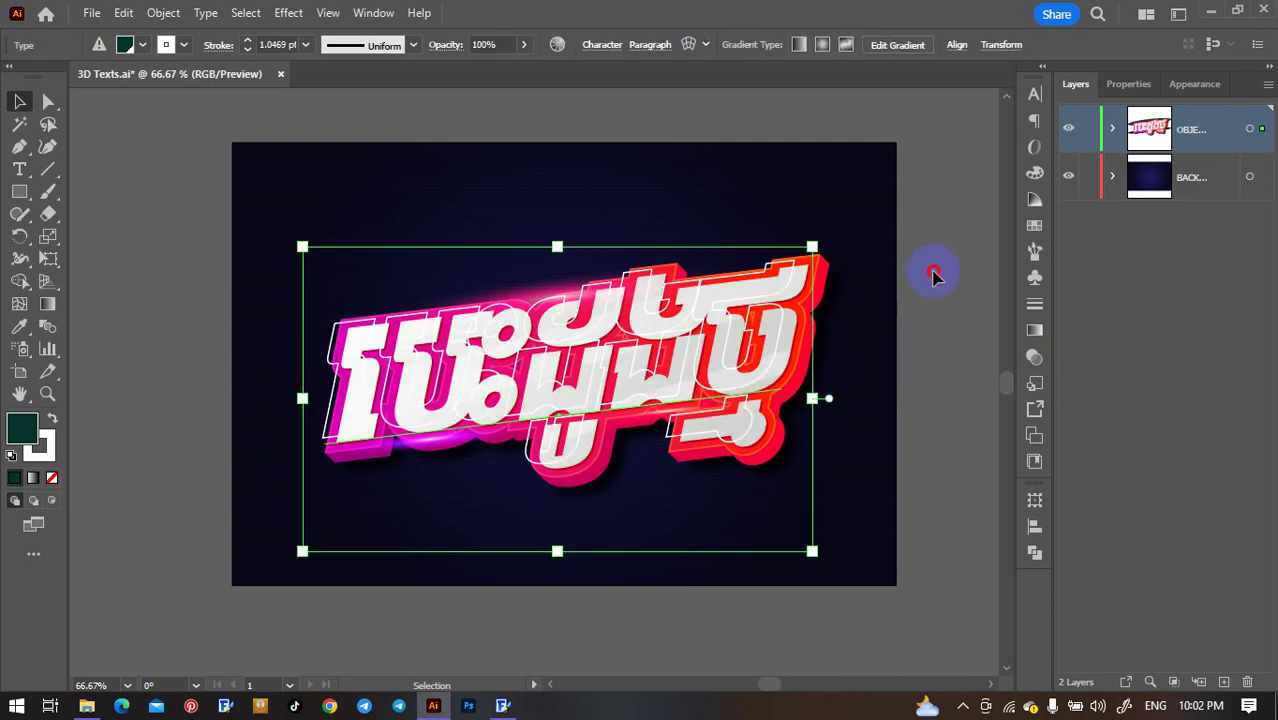
click(933, 275)
scroll(665, 319, up, 1)
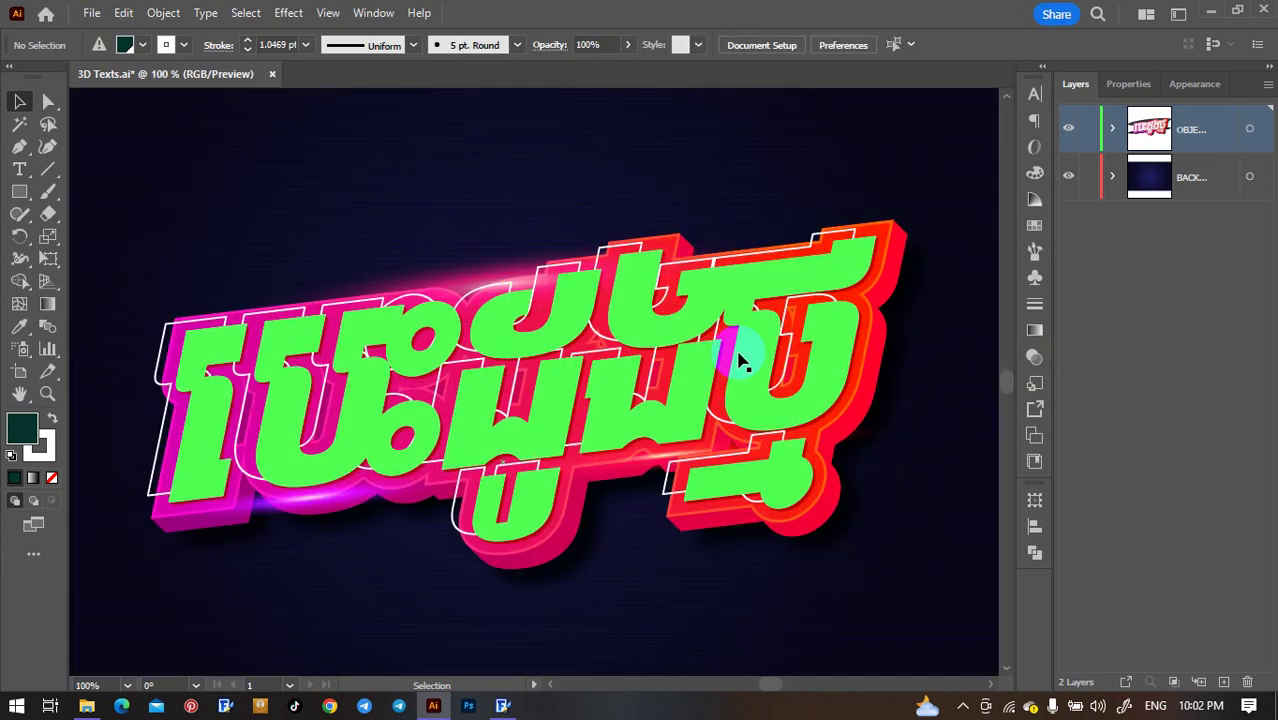
scroll(645, 408, down, 1)
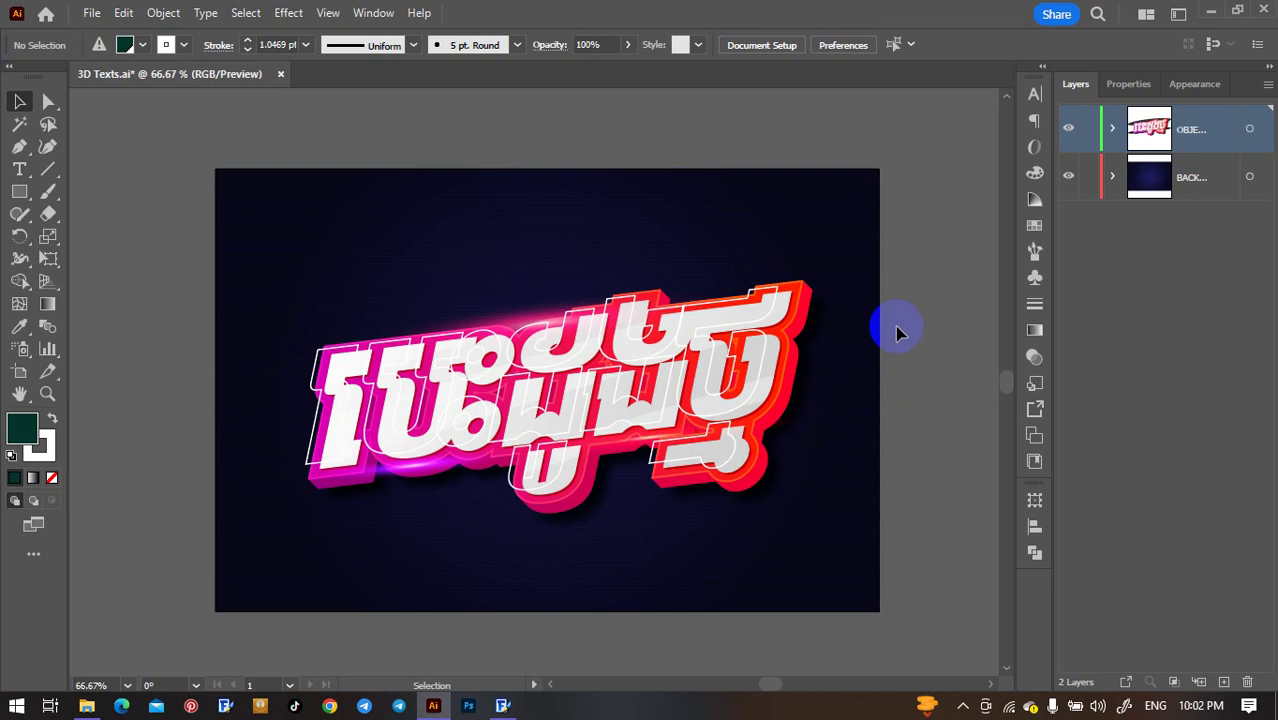
Step: Select the 3D Khmer text and review its character settings, including where the Character controls can be opened
click(570, 375)
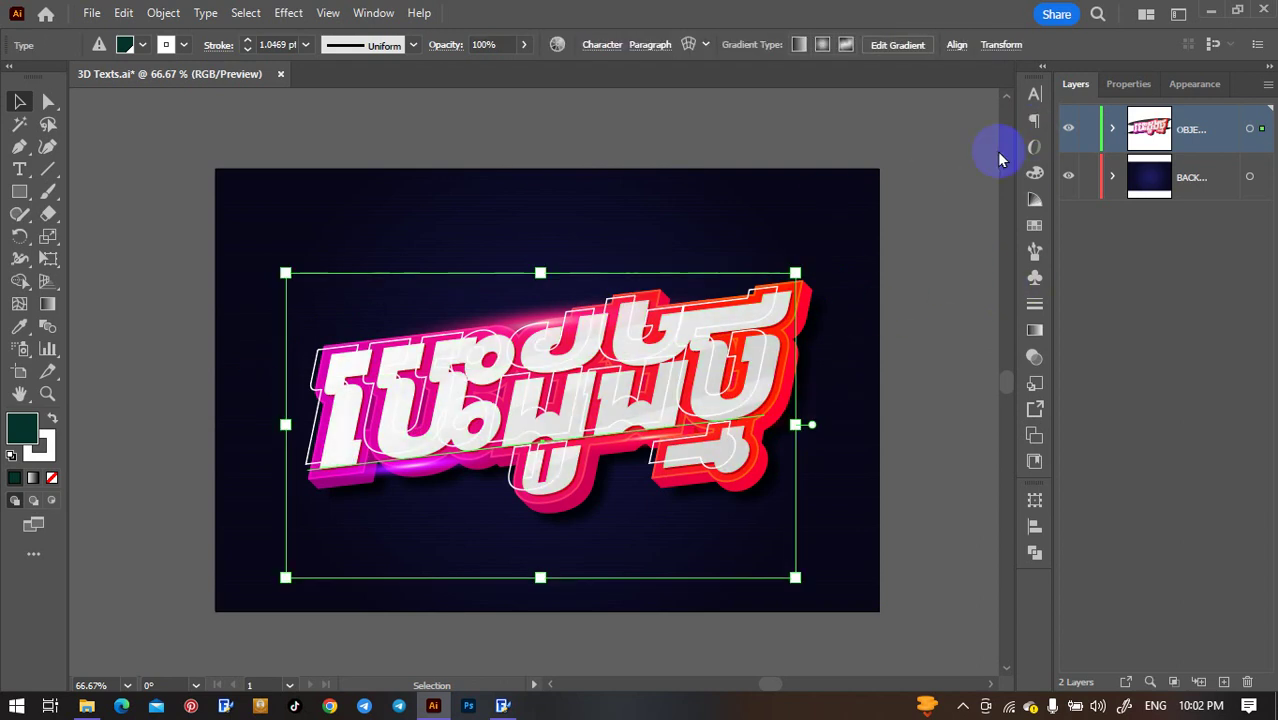
click(1034, 95)
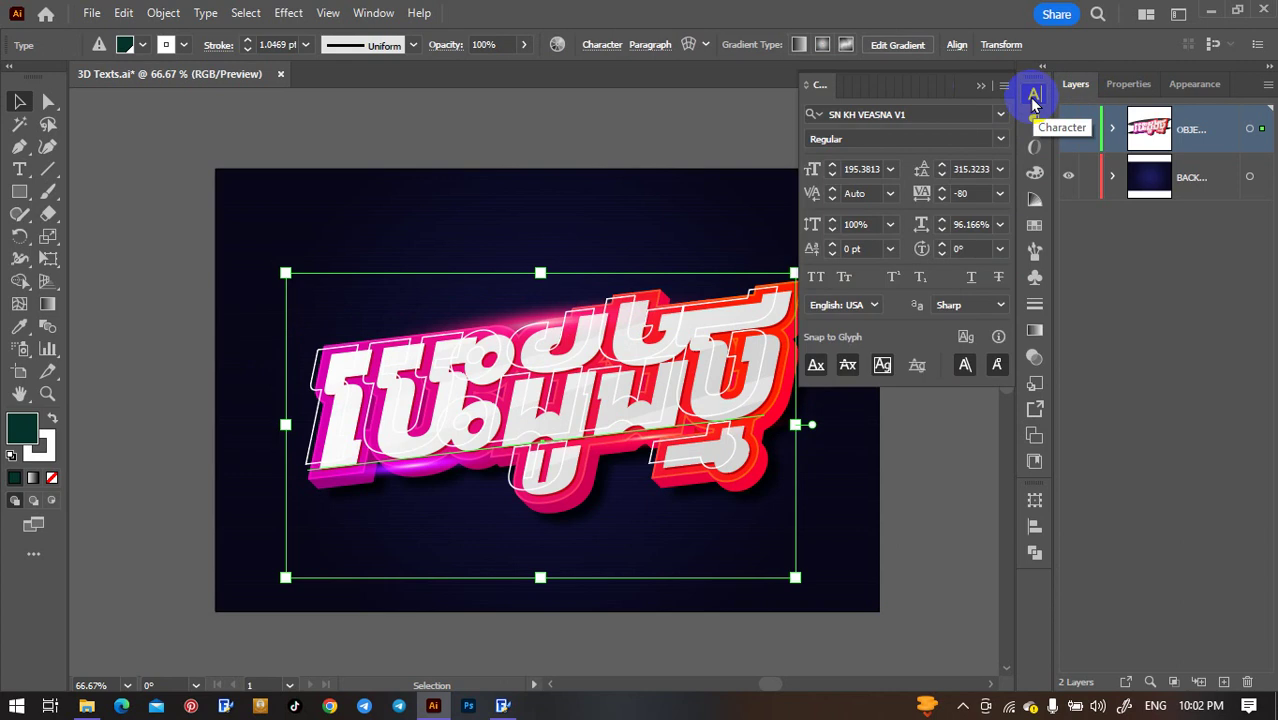
click(1034, 95)
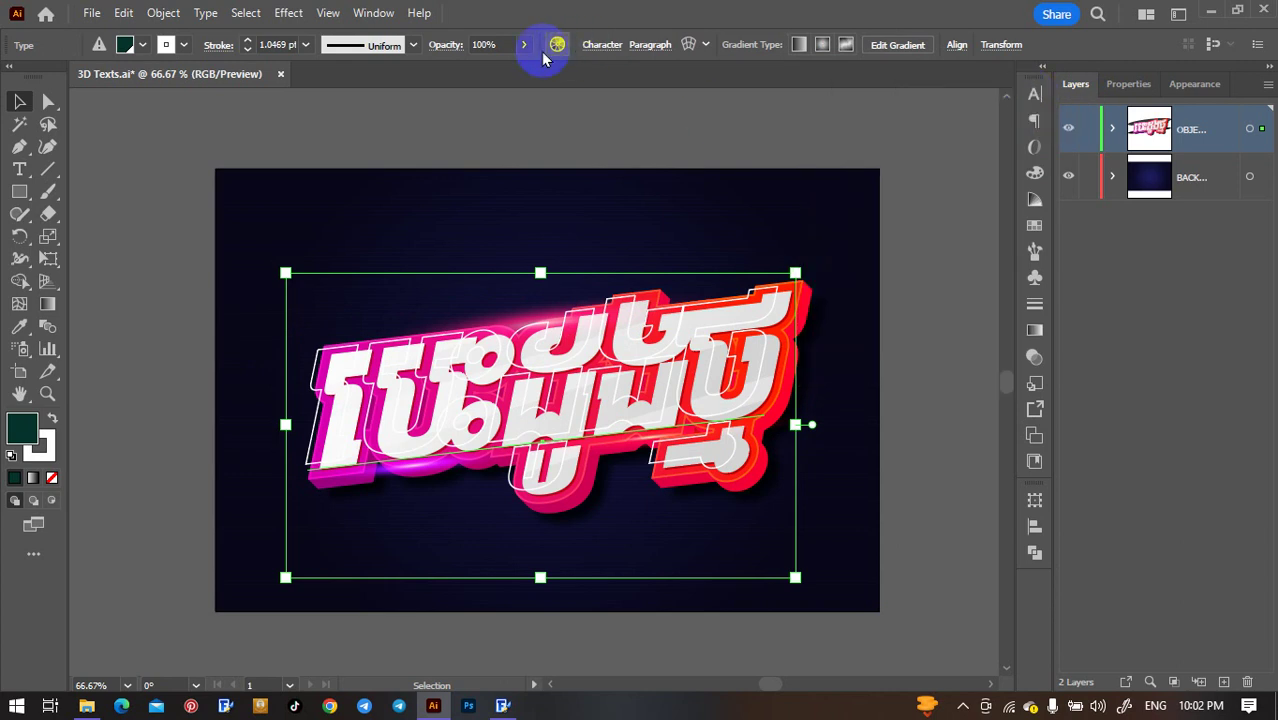
click(372, 12)
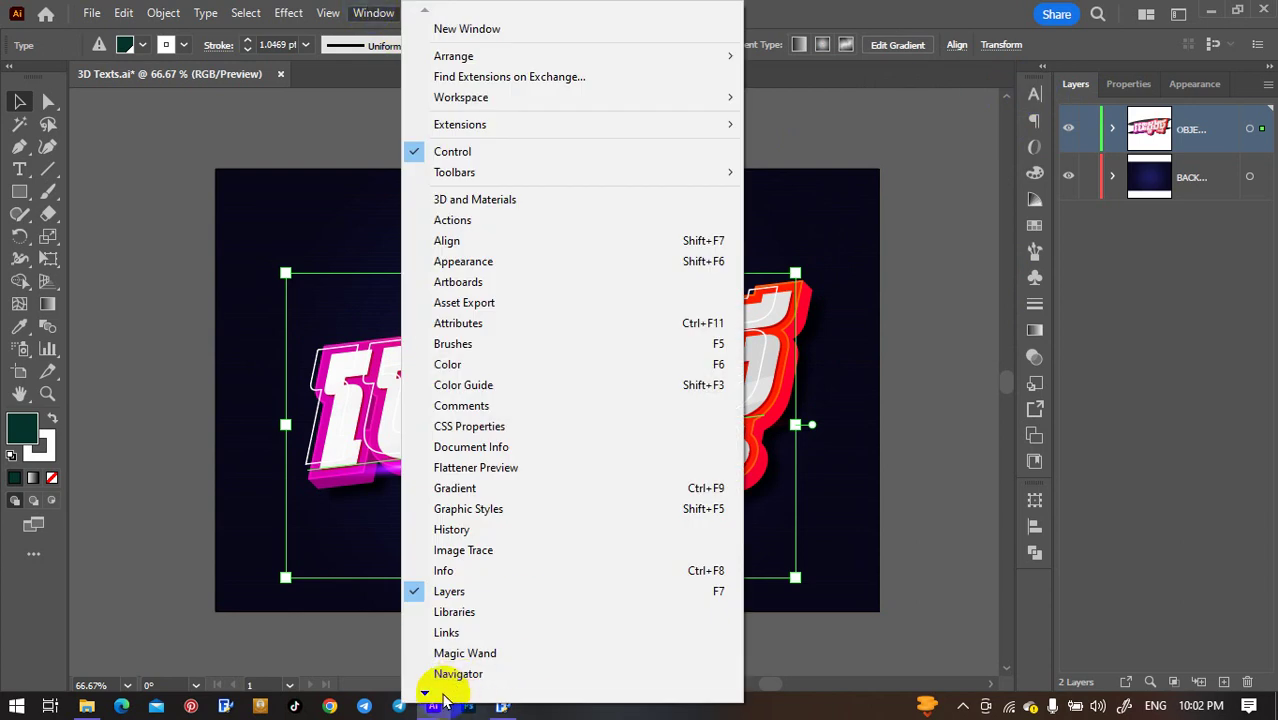
scroll(443, 693, down, 2)
scroll(443, 693, down, 4)
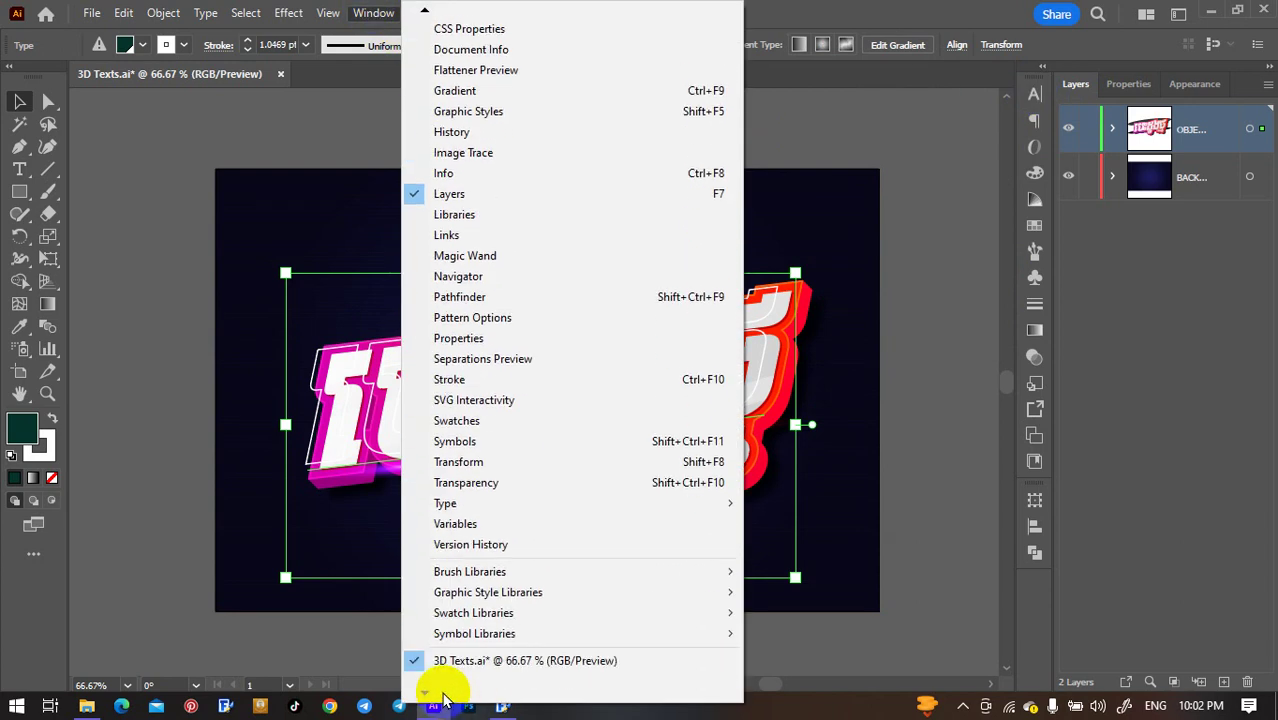
mouse_move(455, 505)
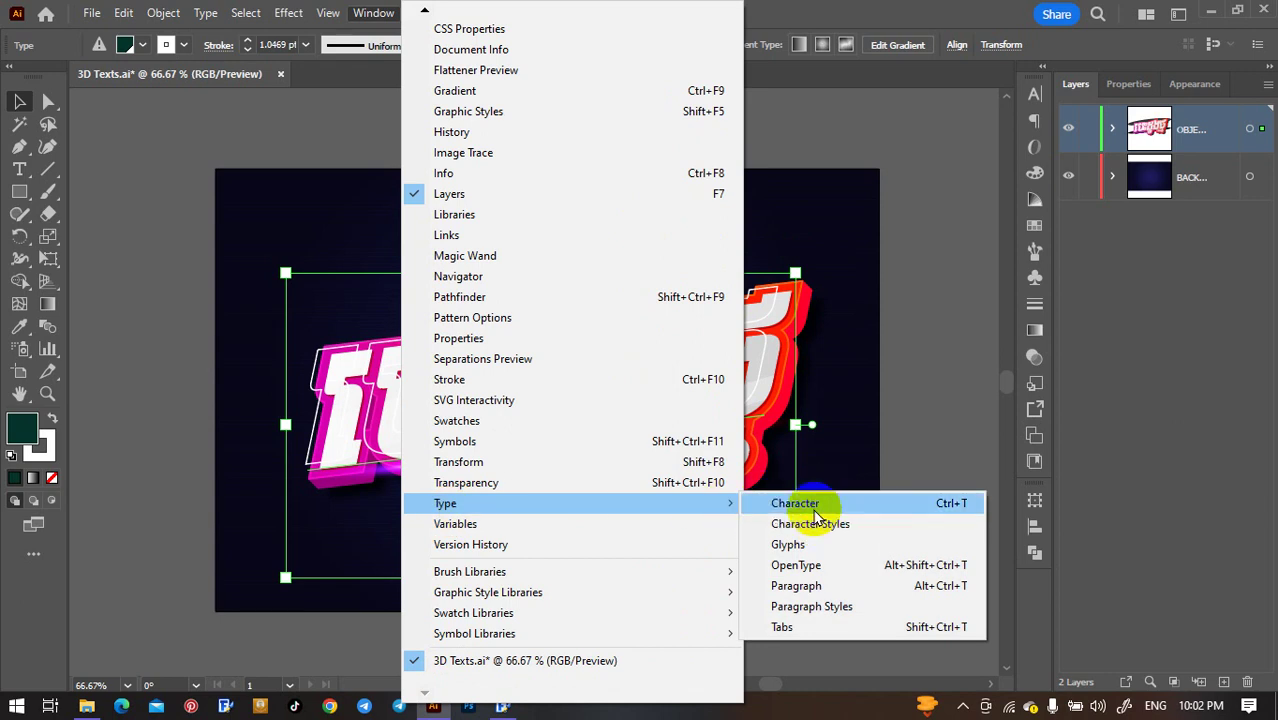
click(827, 9)
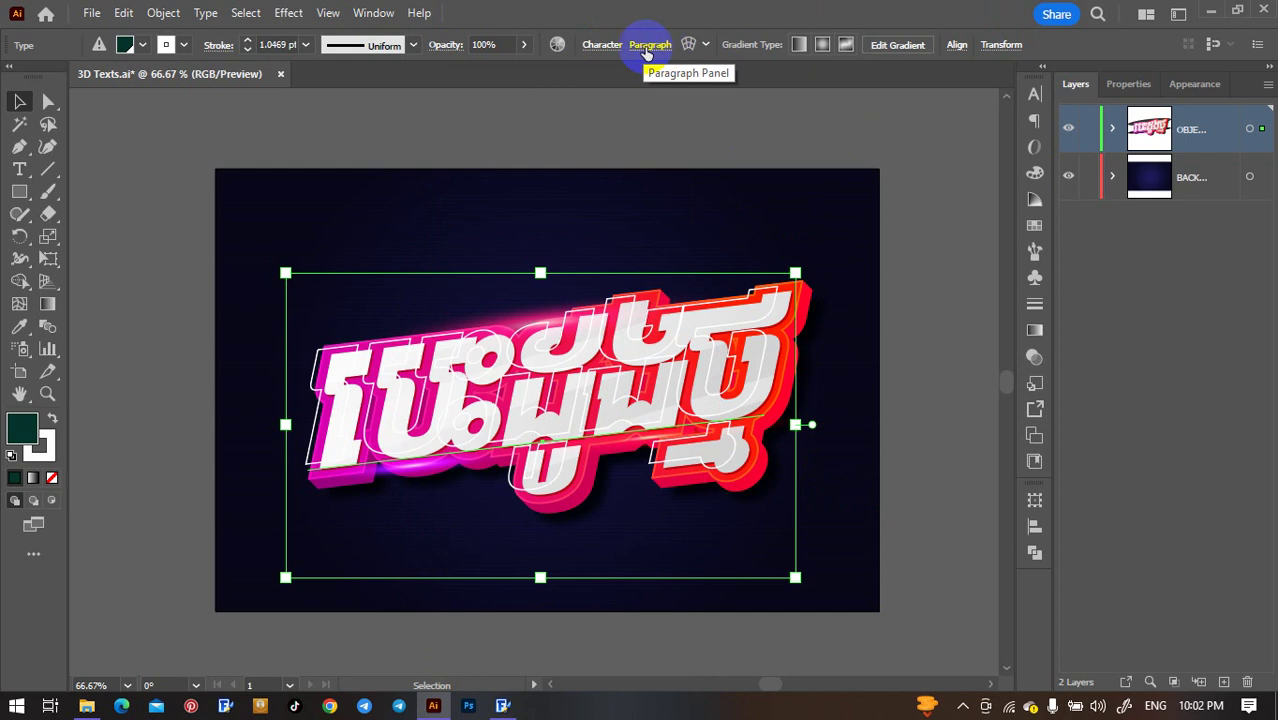
click(602, 46)
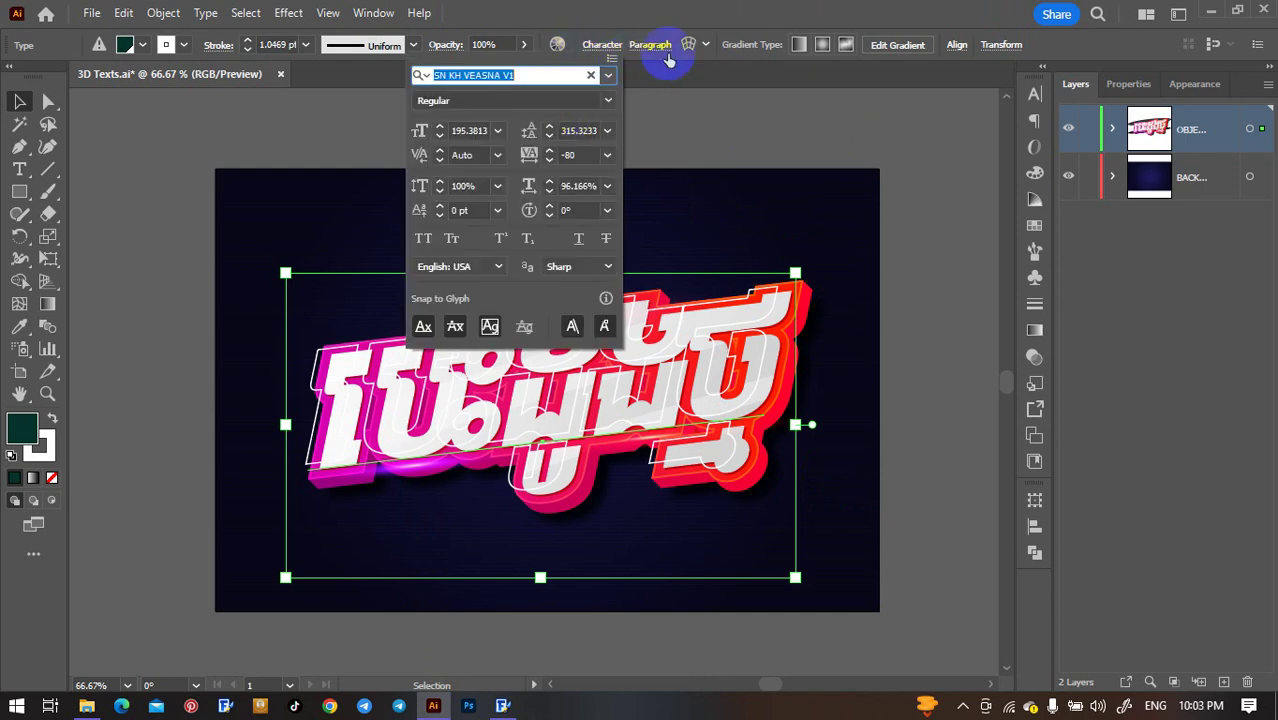
click(675, 12)
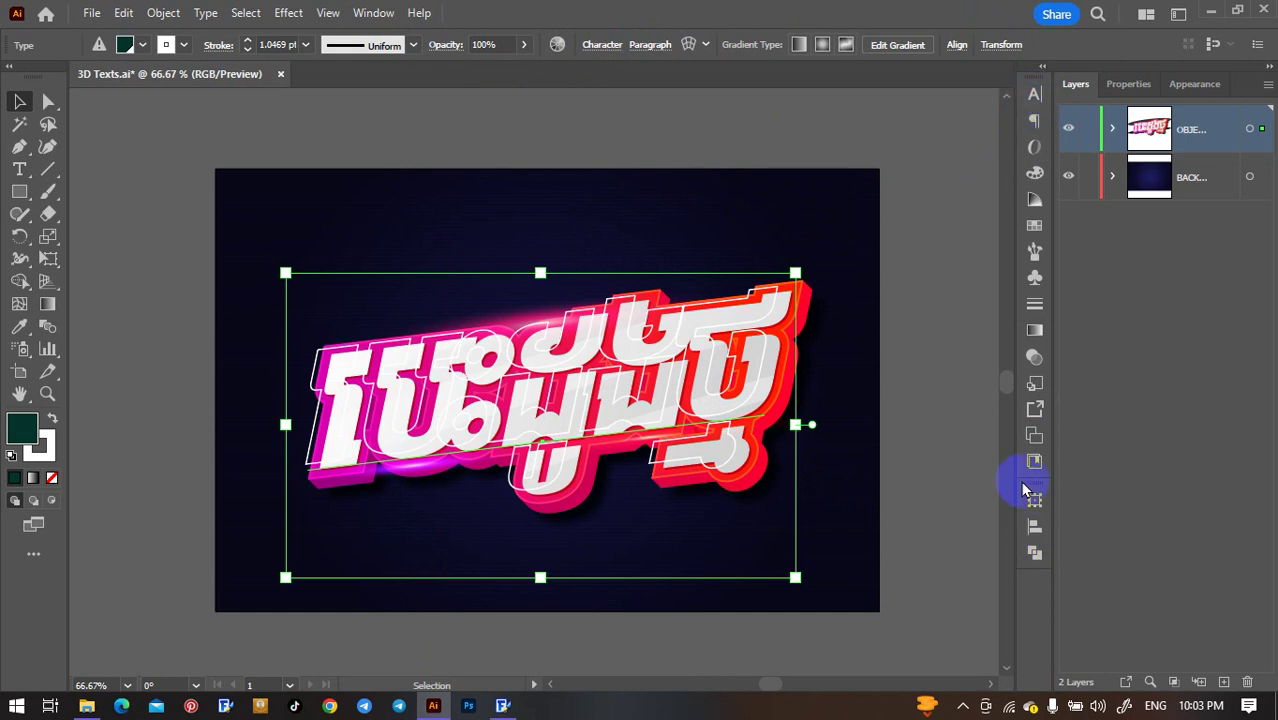
Step: Set the tracking of the selected 3D text to 0 and deselect it
click(1035, 95)
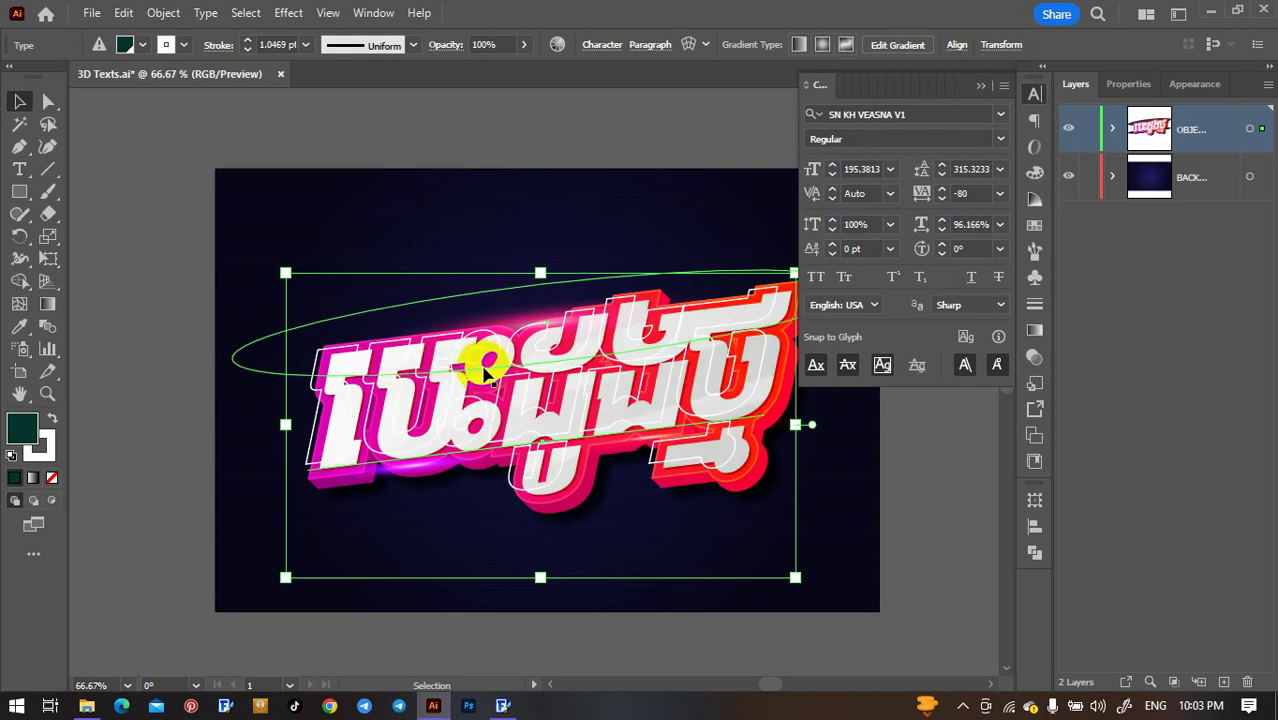
click(1000, 194)
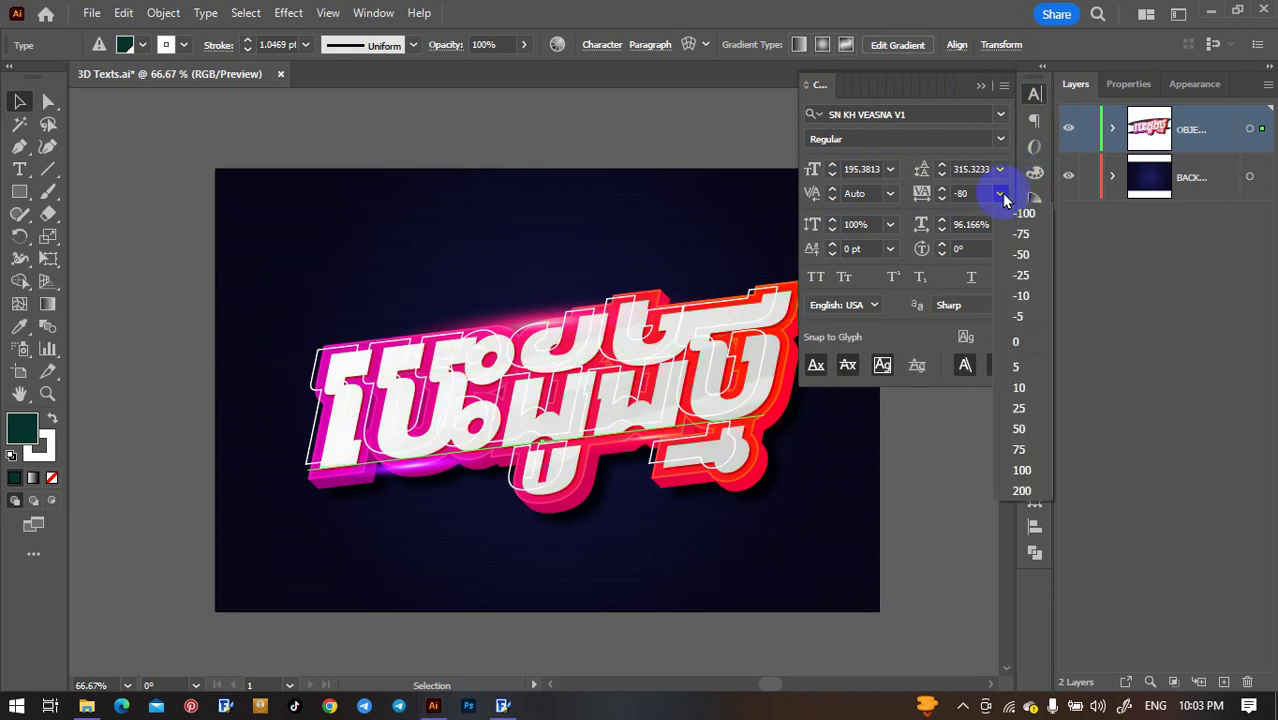
click(1017, 344)
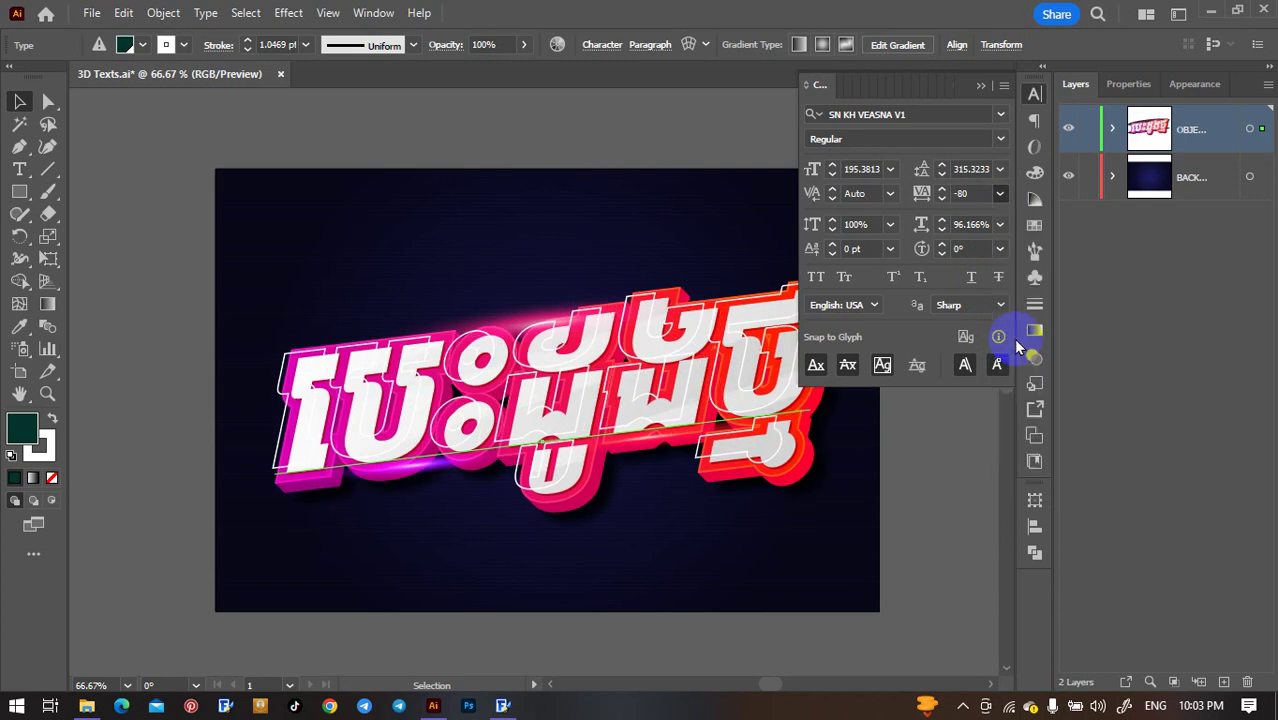
click(1037, 94)
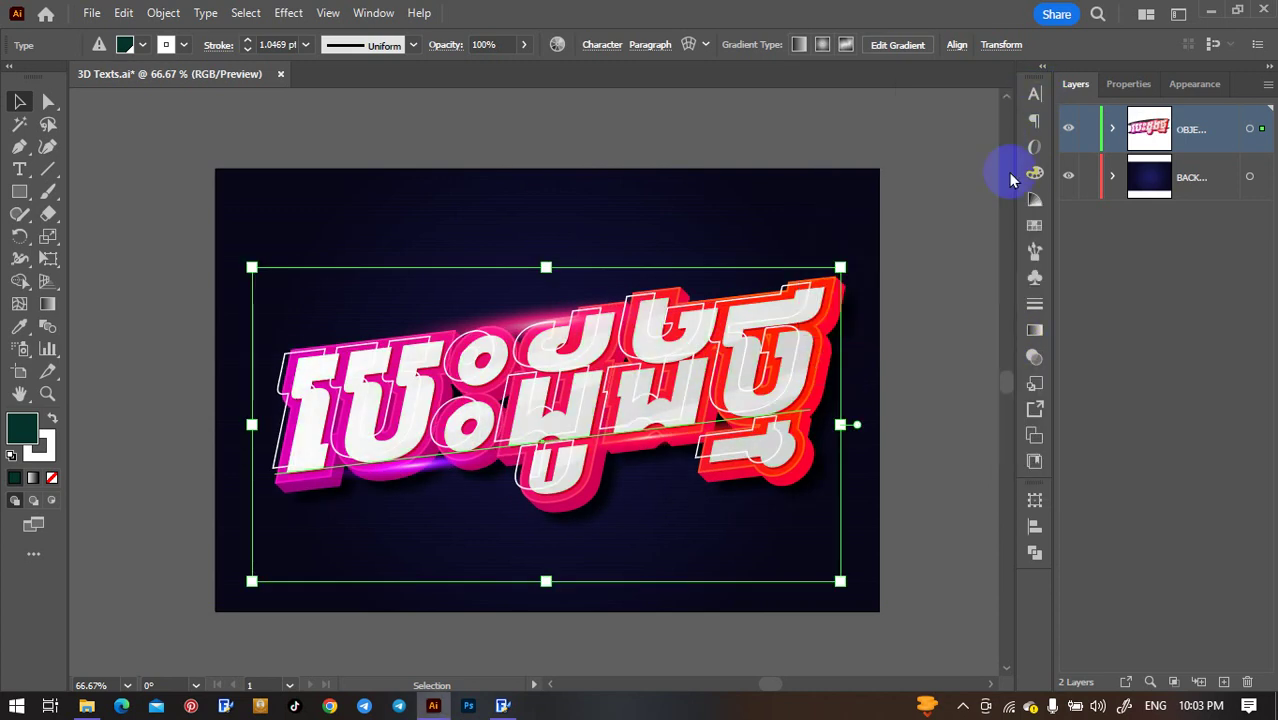
click(953, 314)
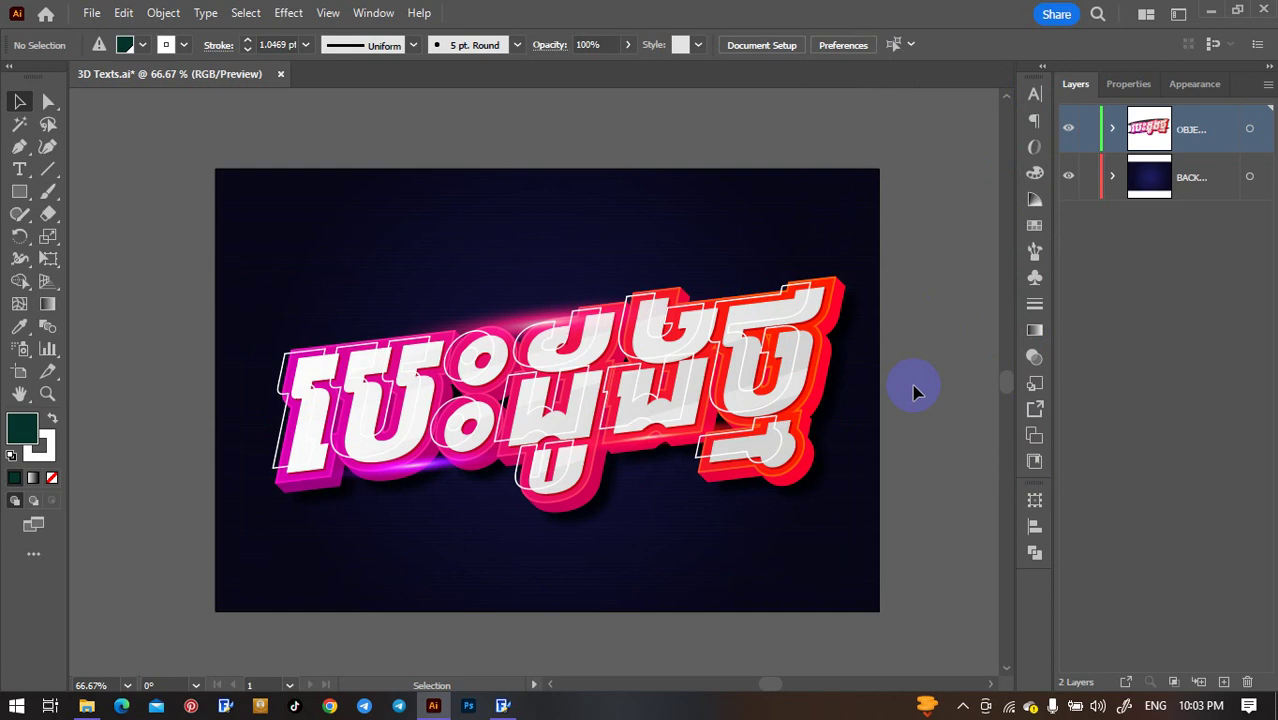
Step: Examine the letter spacing, outlines and extruded edges of the 3D text up close
click(727, 357)
click(952, 278)
scroll(770, 385, up, 3)
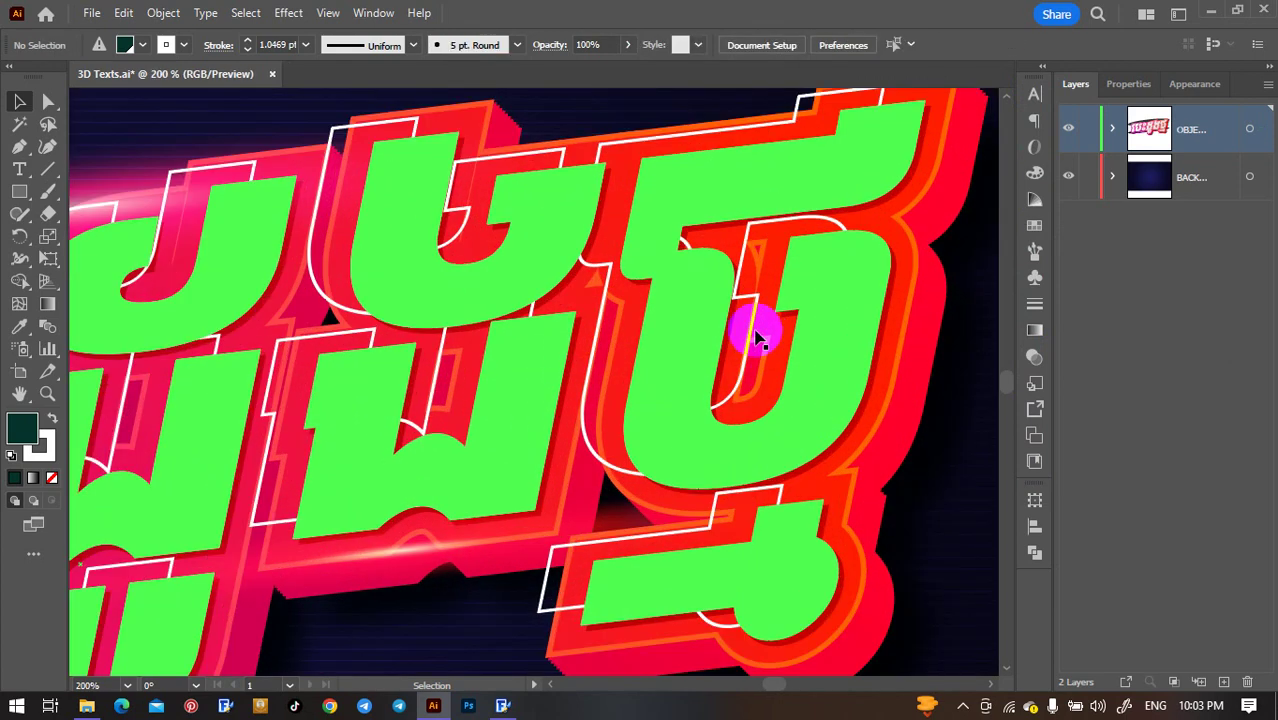
scroll(795, 345, down, 3)
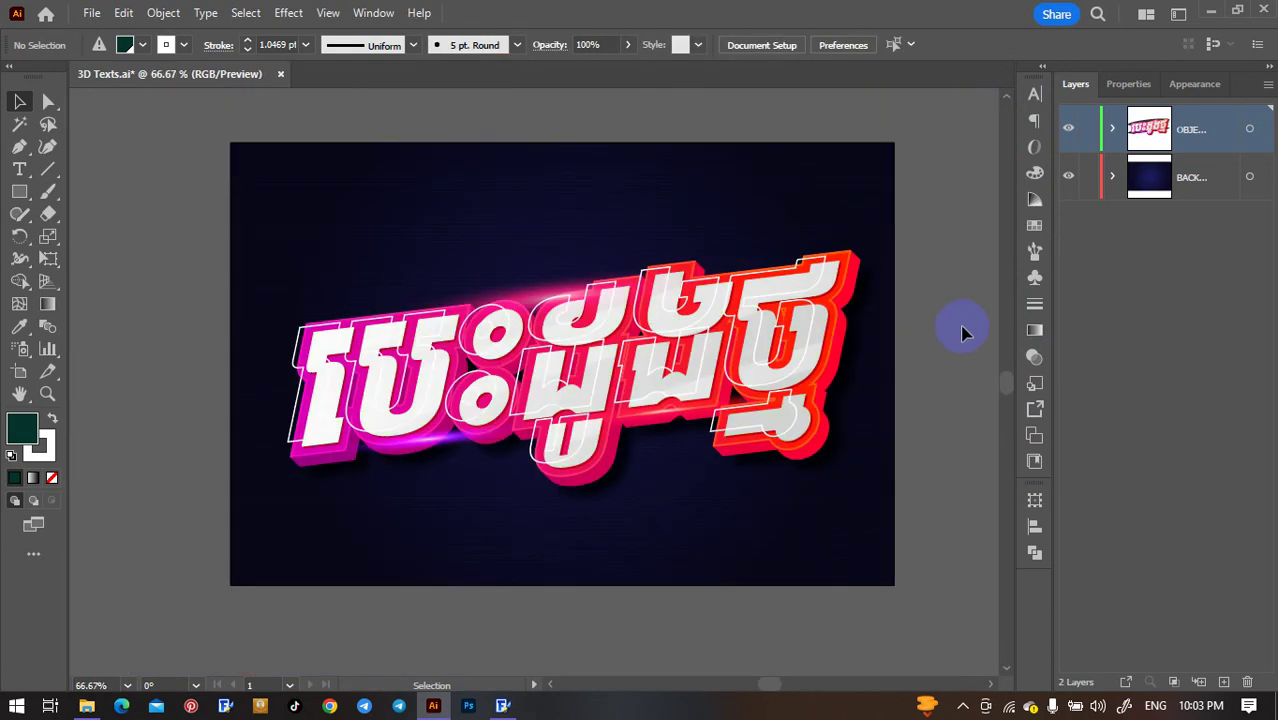
scroll(945, 337, up, 3)
scroll(927, 323, down, 3)
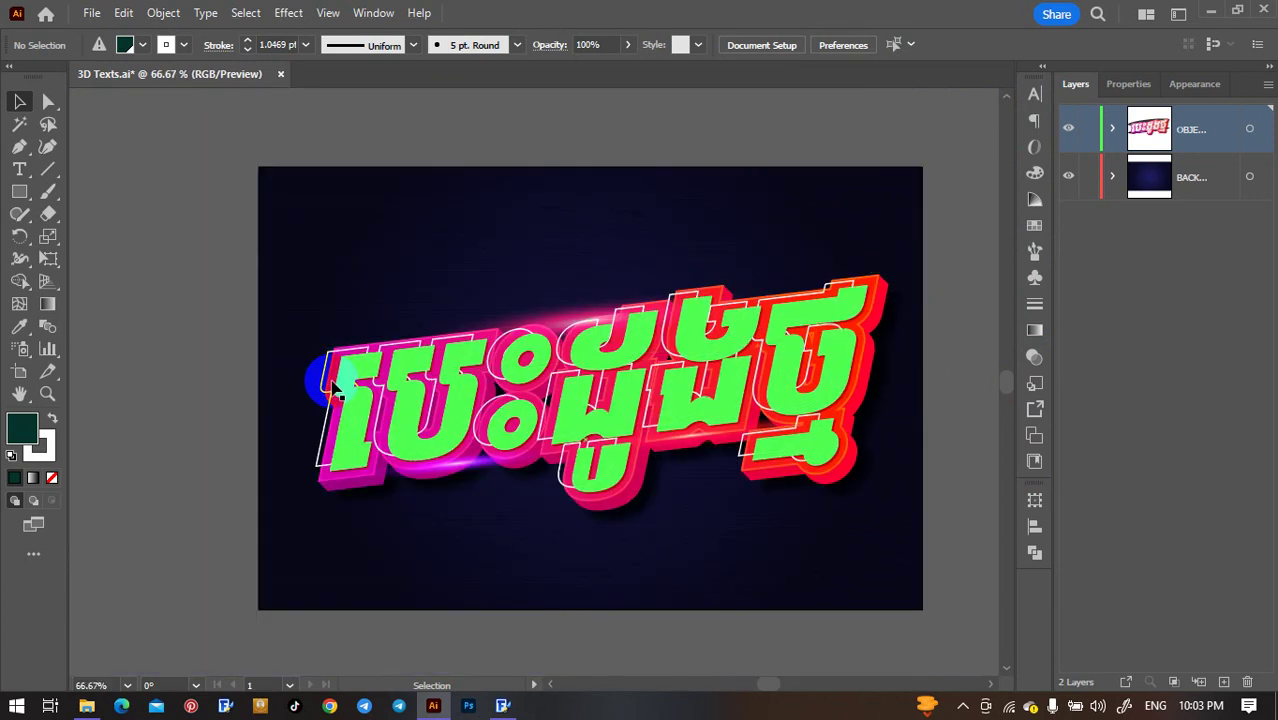
scroll(318, 380, up, 4)
scroll(350, 368, down, 4)
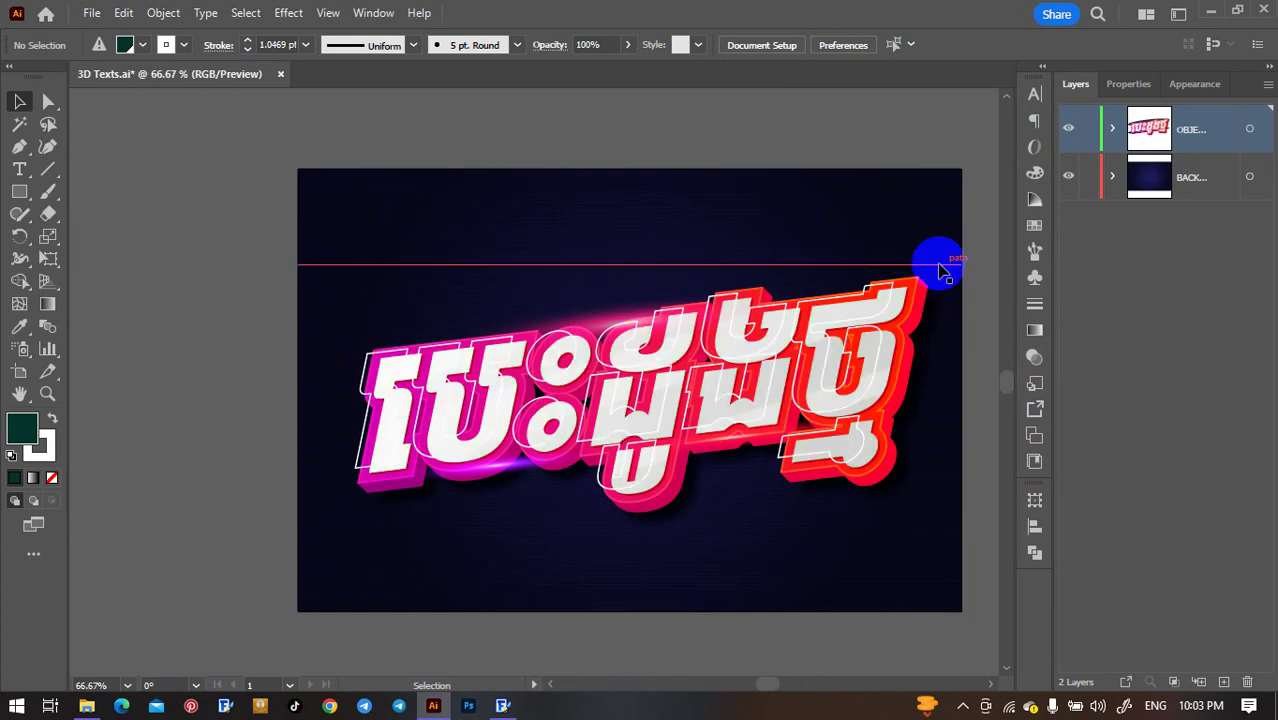
drag(978, 272, 937, 268)
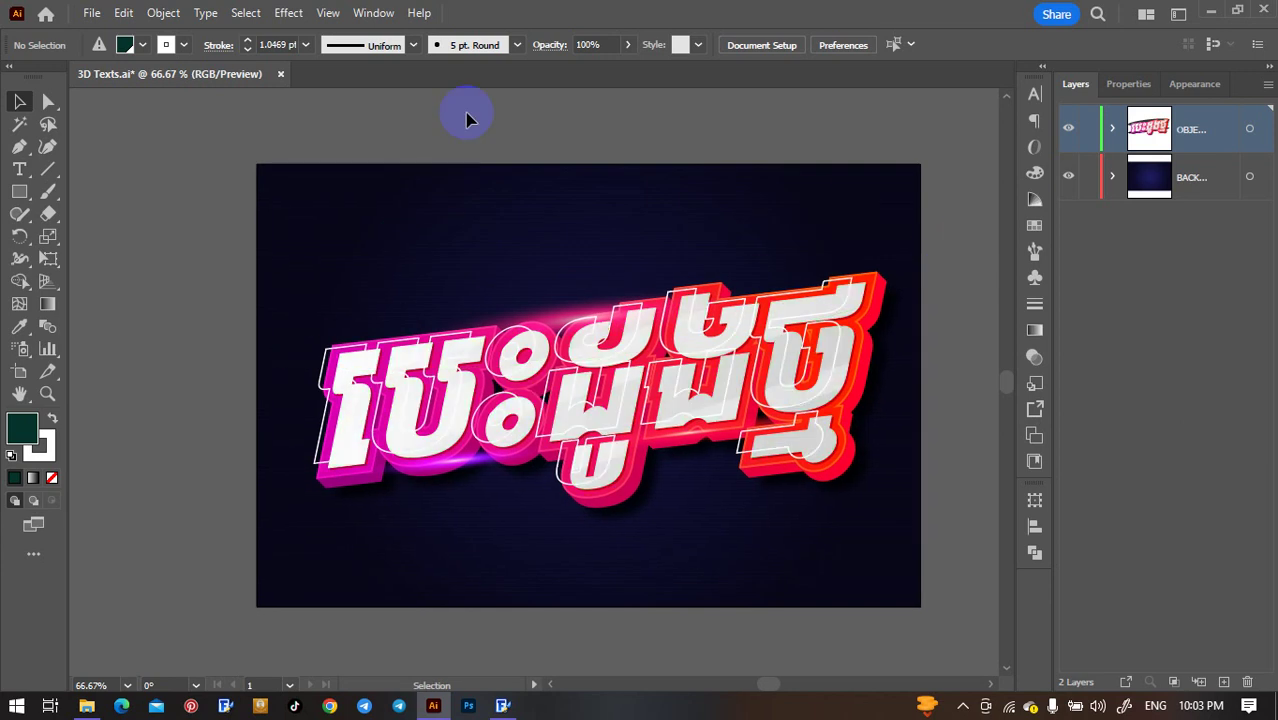
Step: Display the Appearance attributes, with the stack of stroke and fills that build the 3D text effect
click(385, 15)
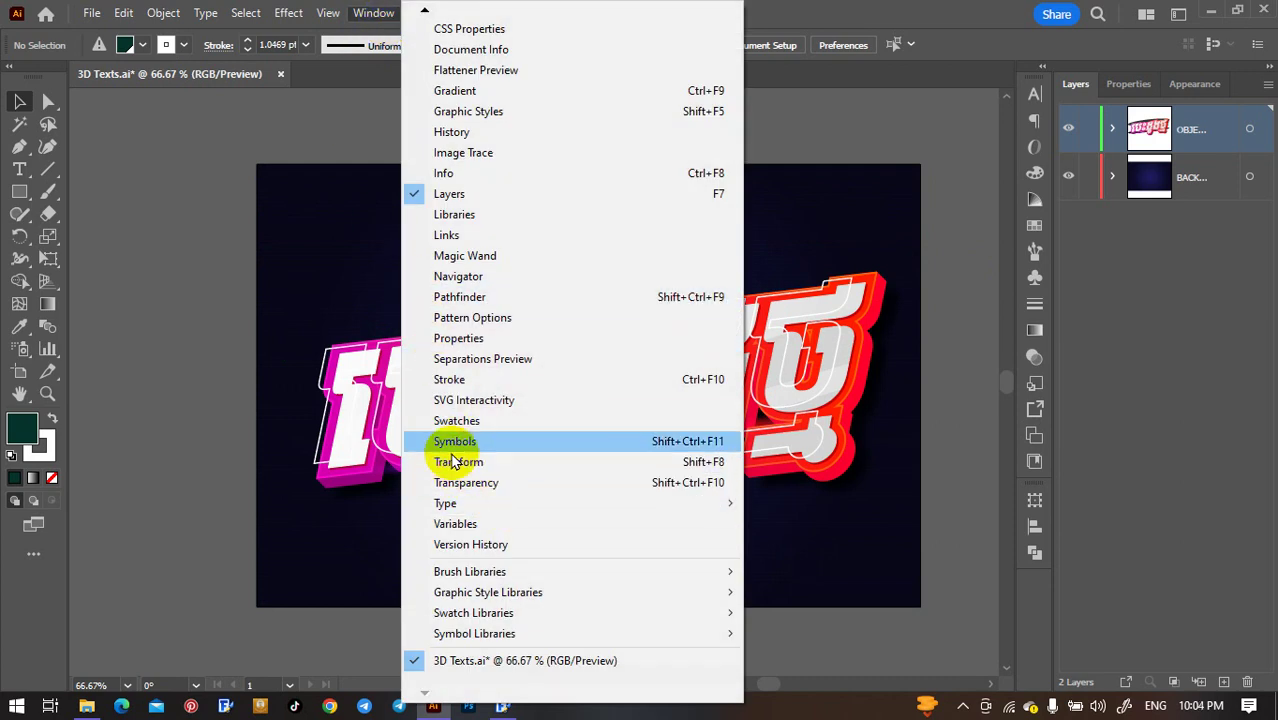
mouse_move(423, 10)
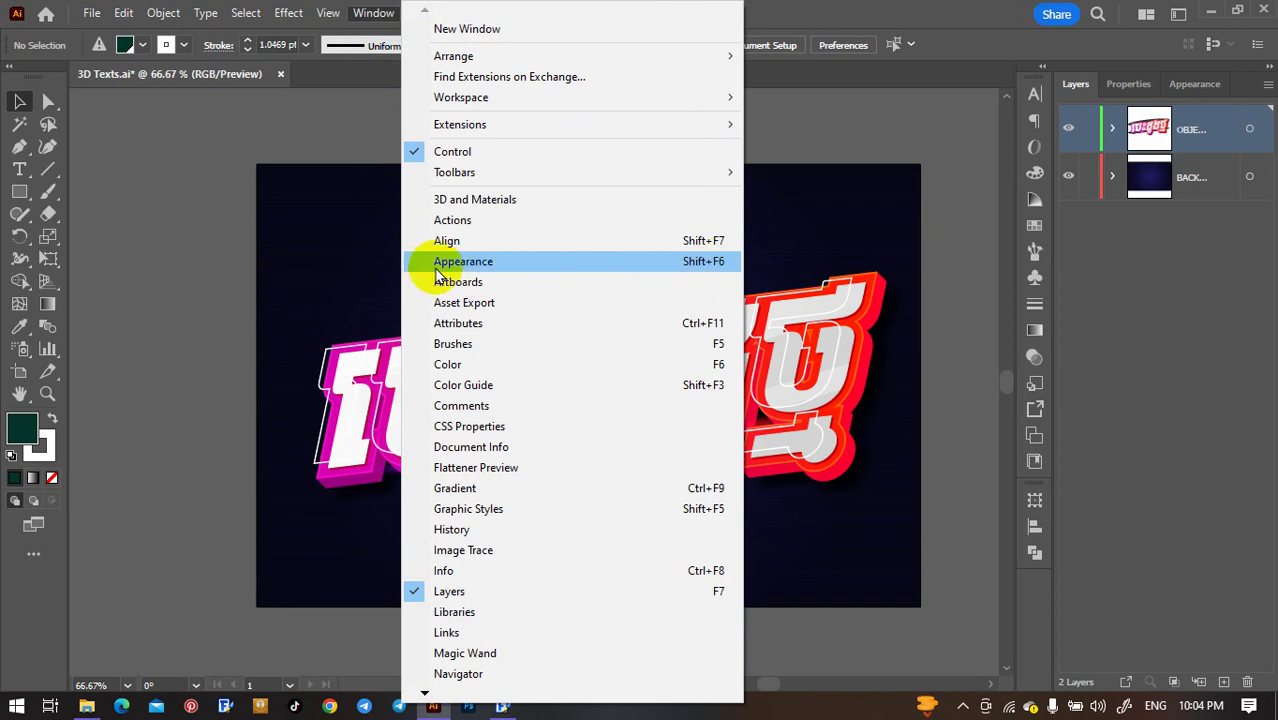
click(468, 263)
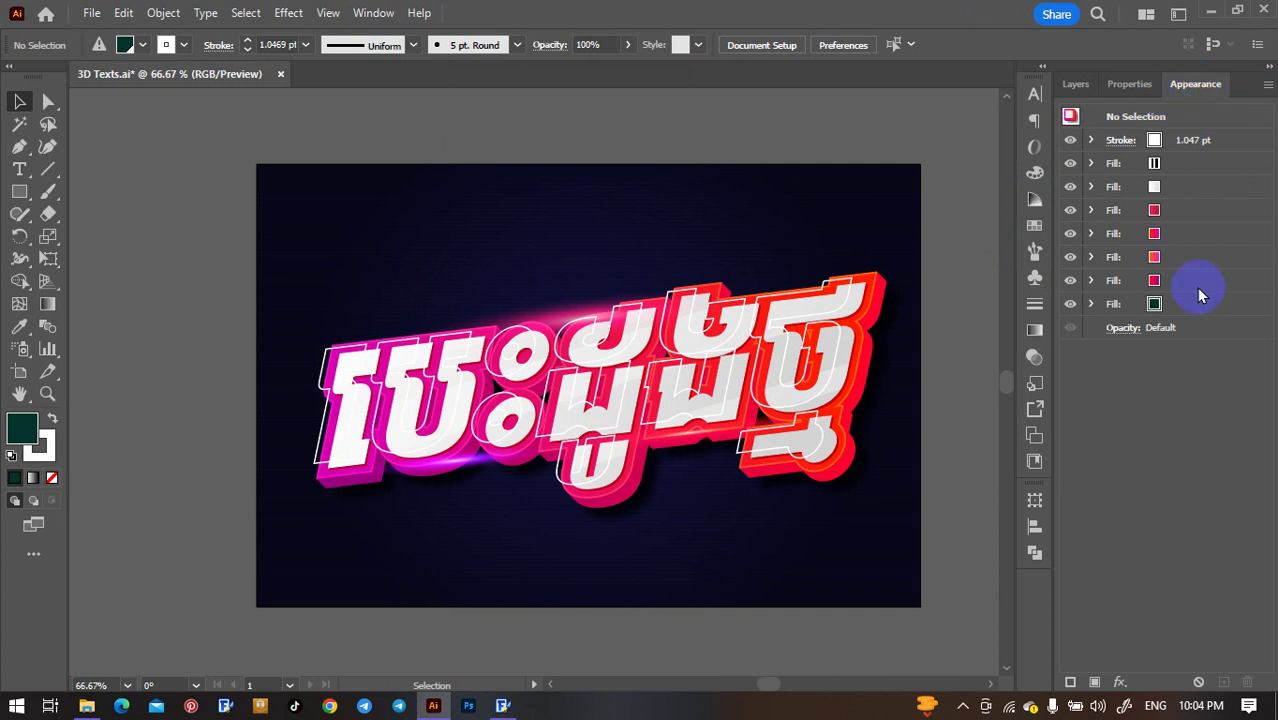
Step: Inspect the lower gradient fills and the white stroke in the appearance stack of the text effect
click(1158, 281)
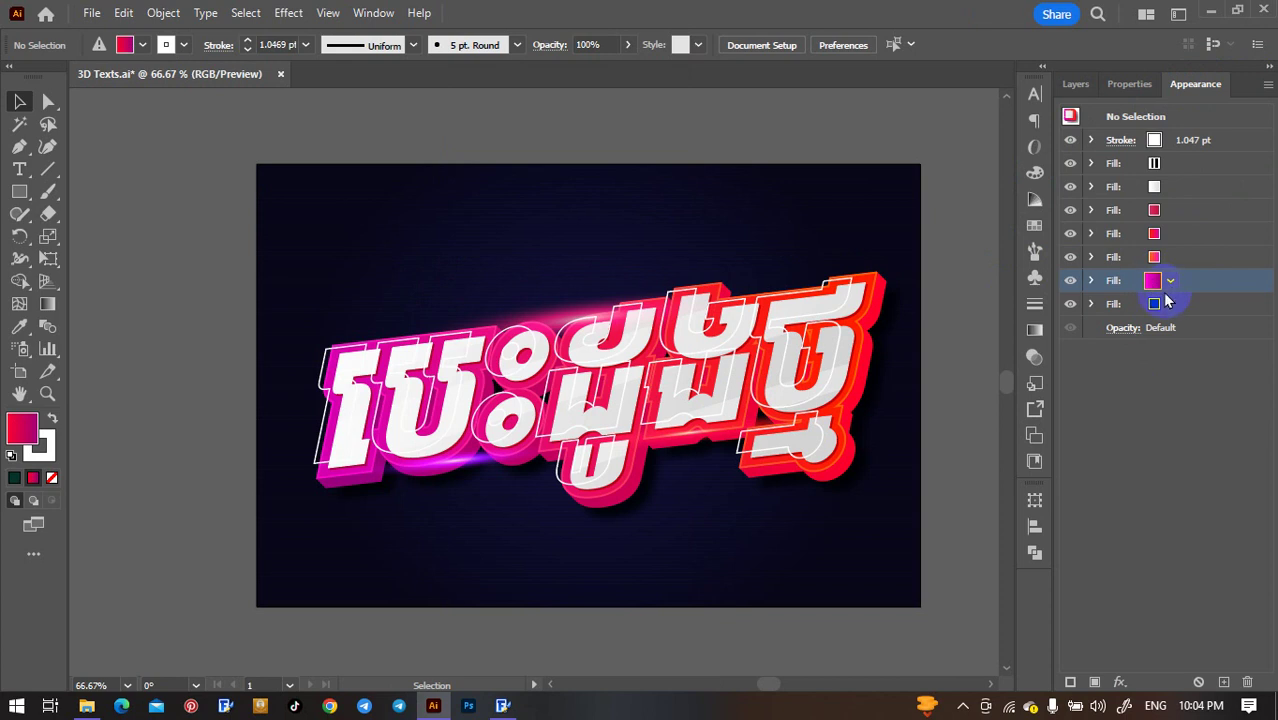
drag(1166, 274, 1157, 252)
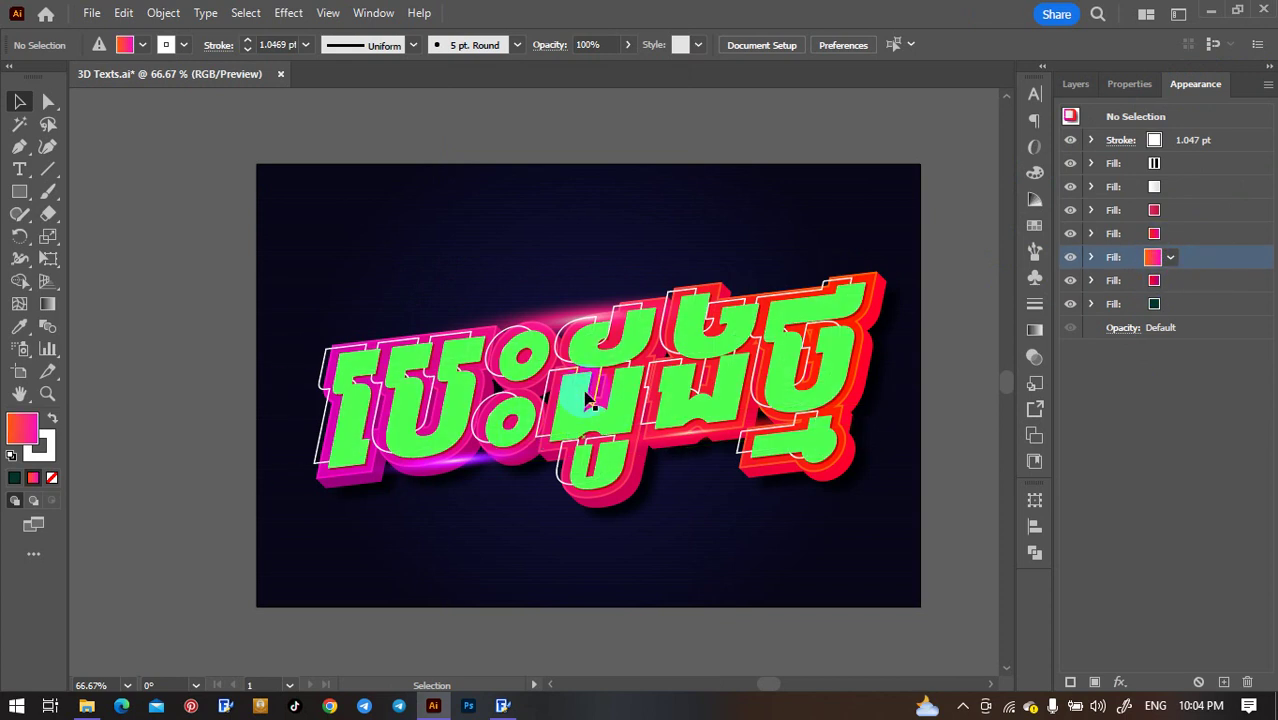
click(1173, 233)
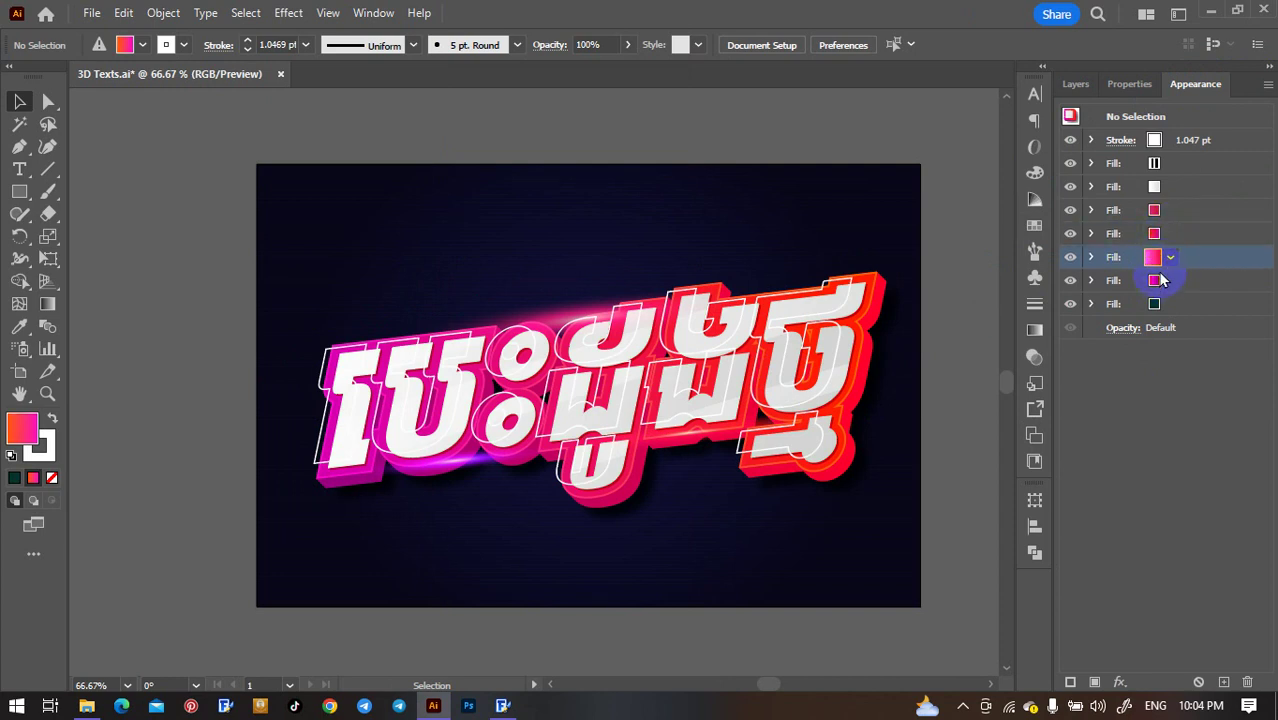
click(1150, 281)
click(1036, 277)
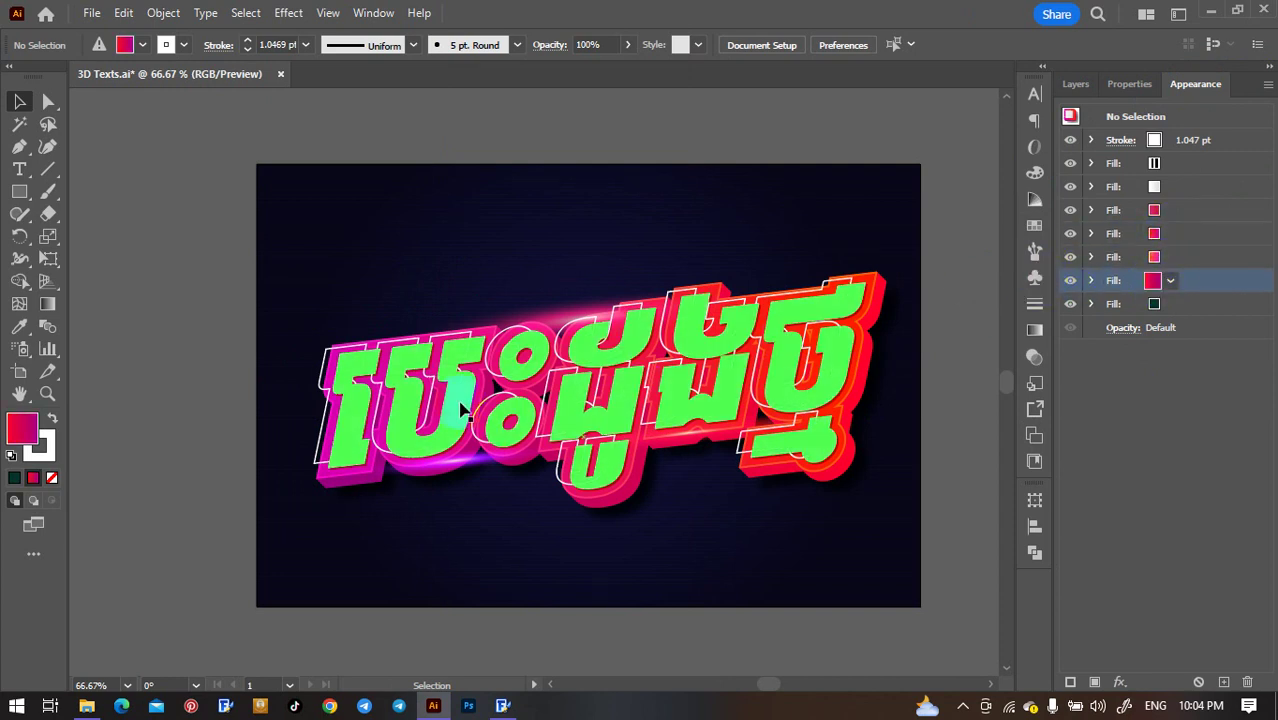
key(ctrl+z)
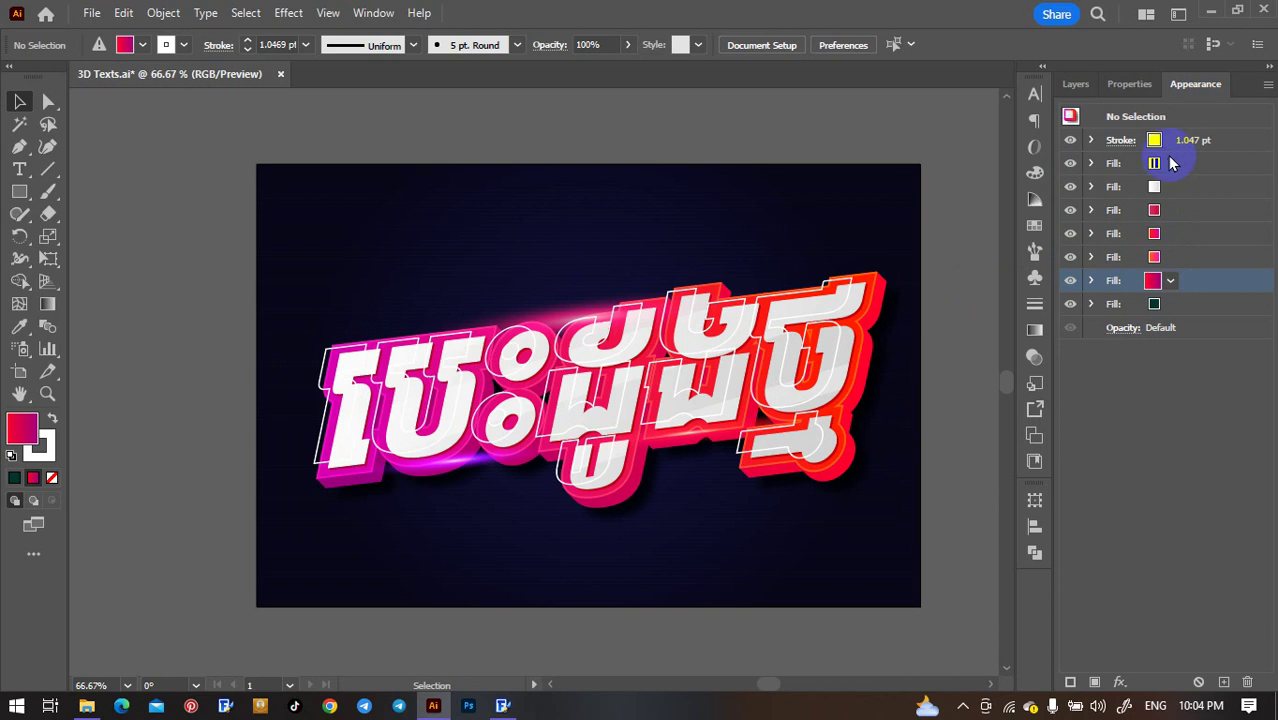
click(1155, 140)
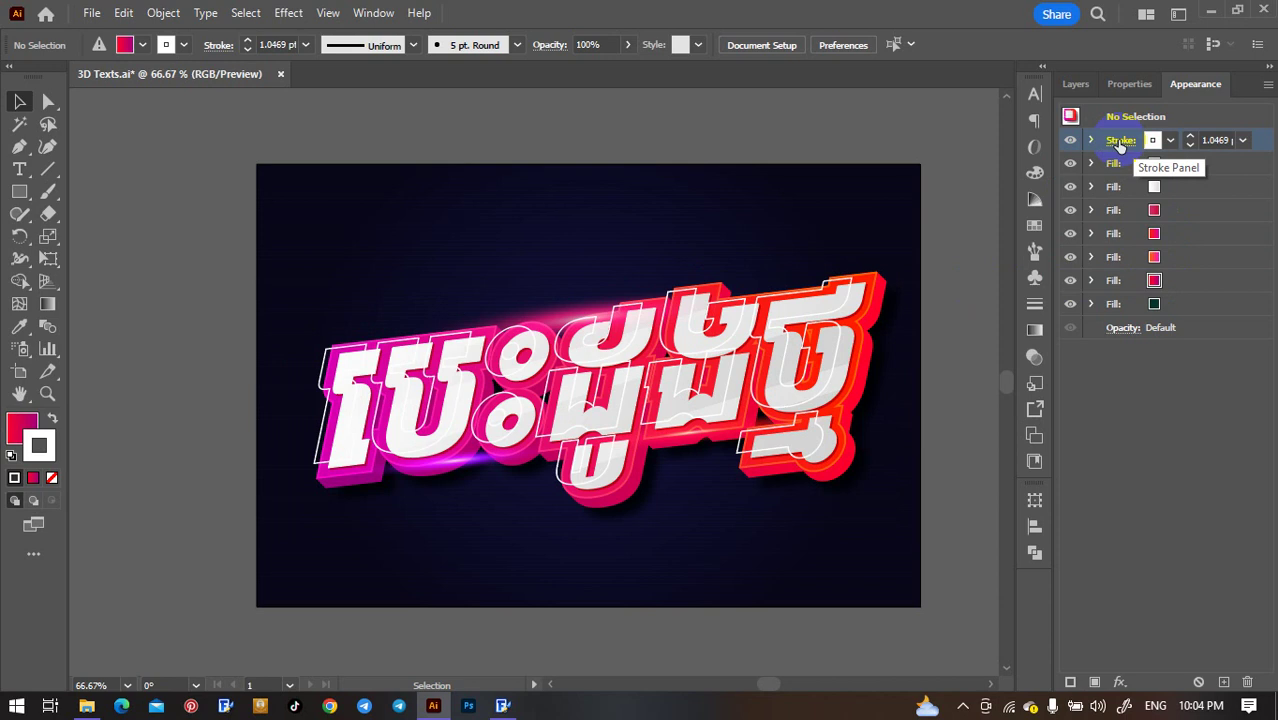
Step: Try round caps and round corners for the white stroke with no object selected, leaving dashes off
click(1120, 141)
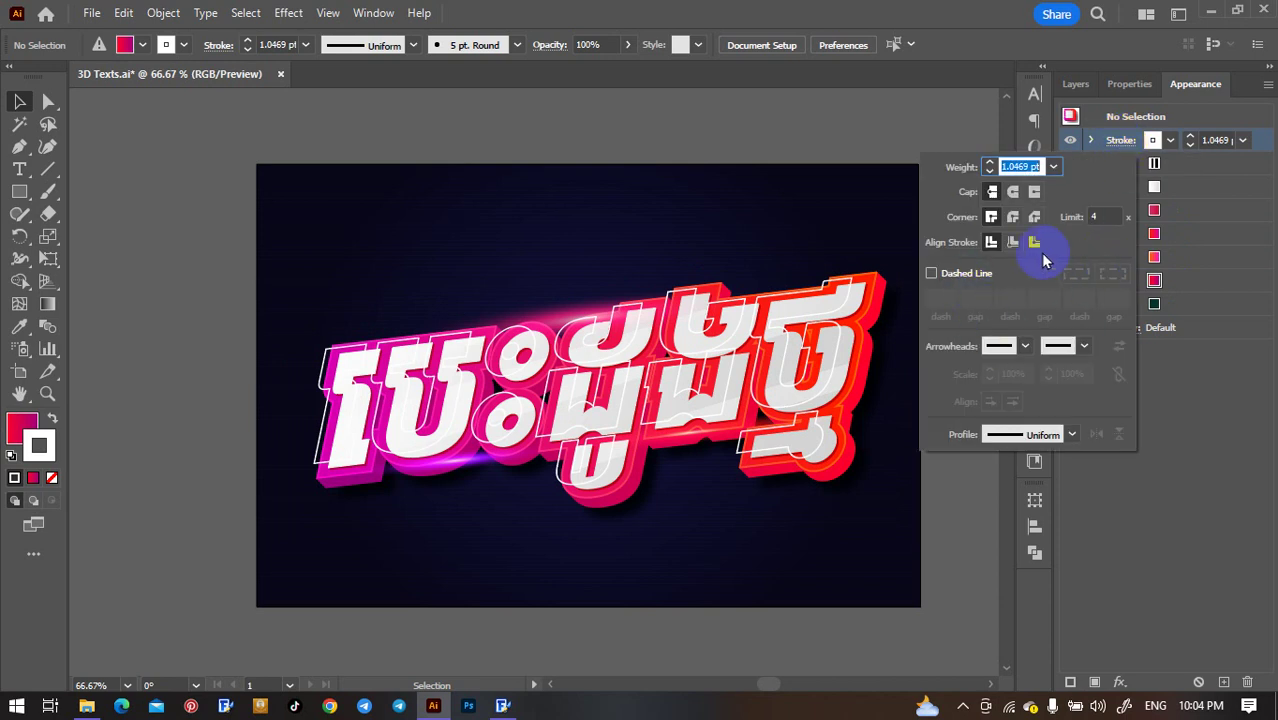
click(980, 273)
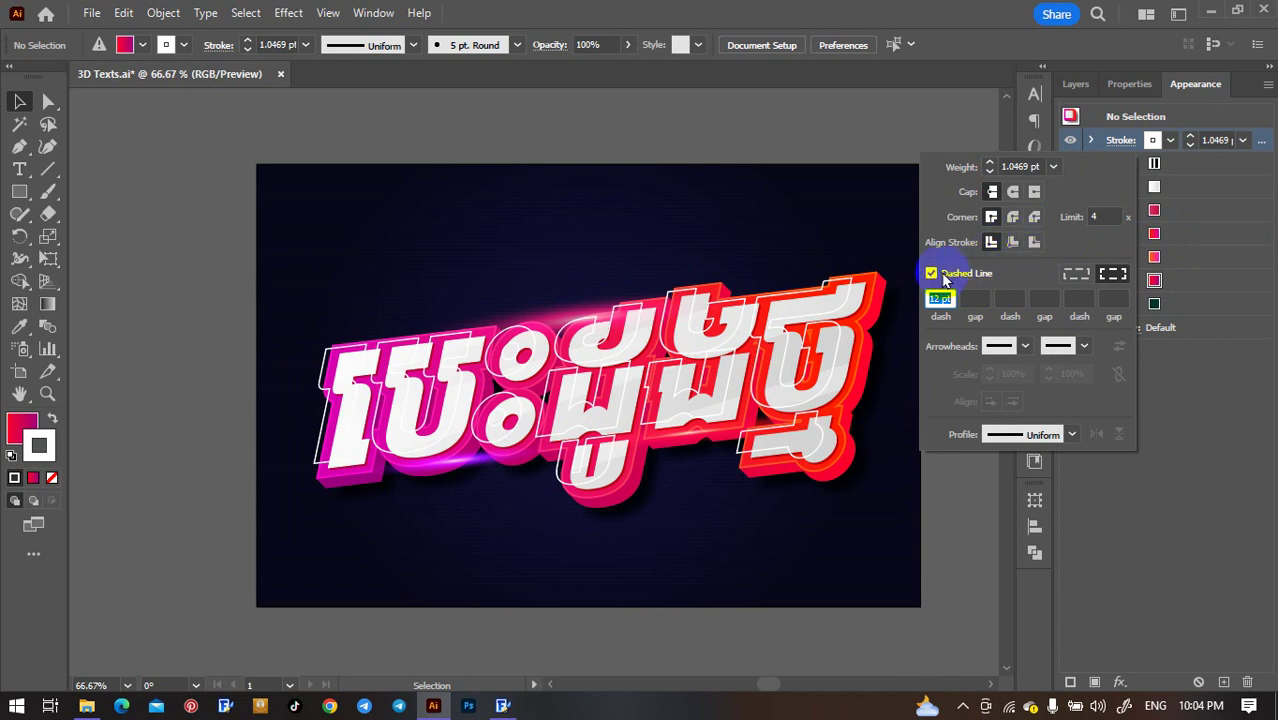
click(932, 273)
click(1015, 193)
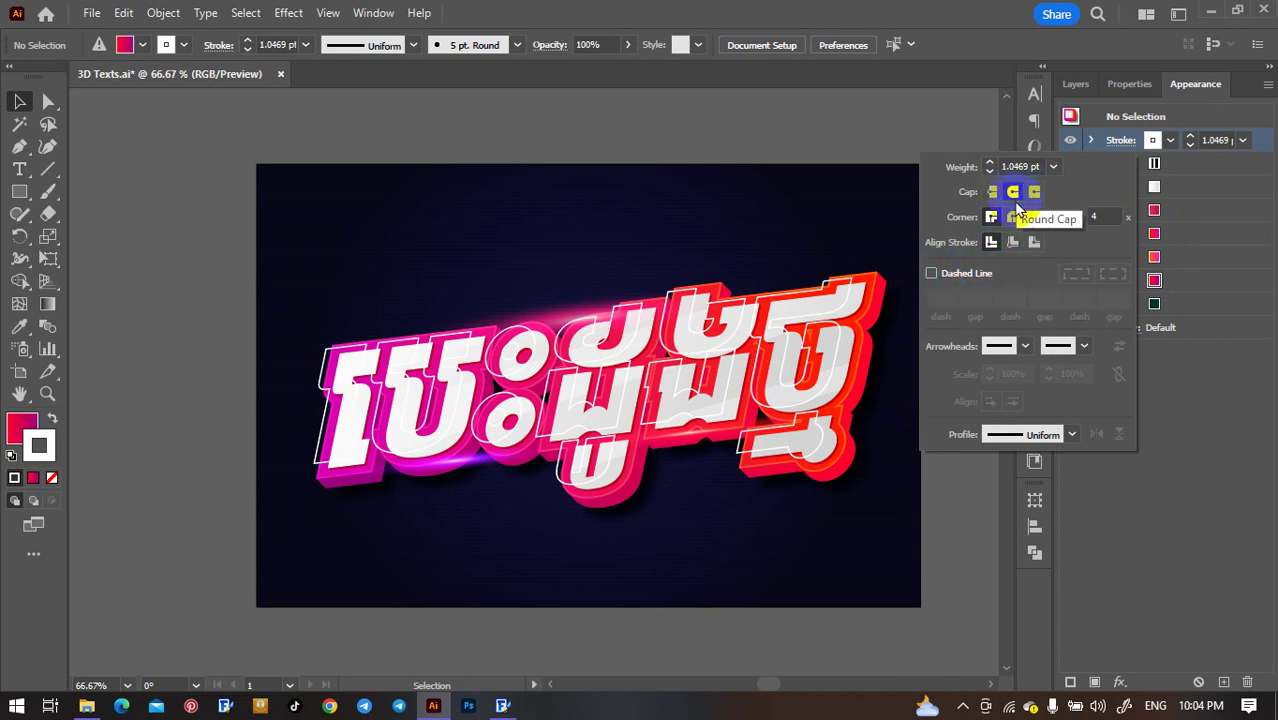
click(1013, 217)
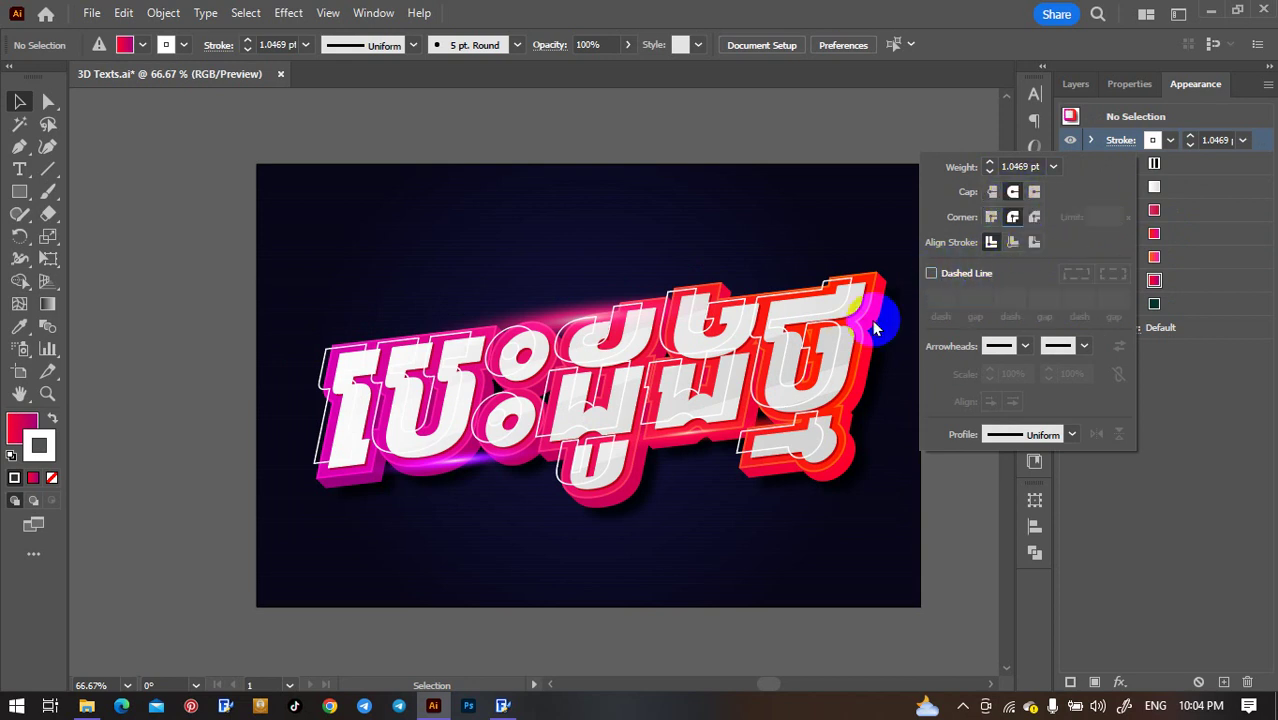
click(807, 343)
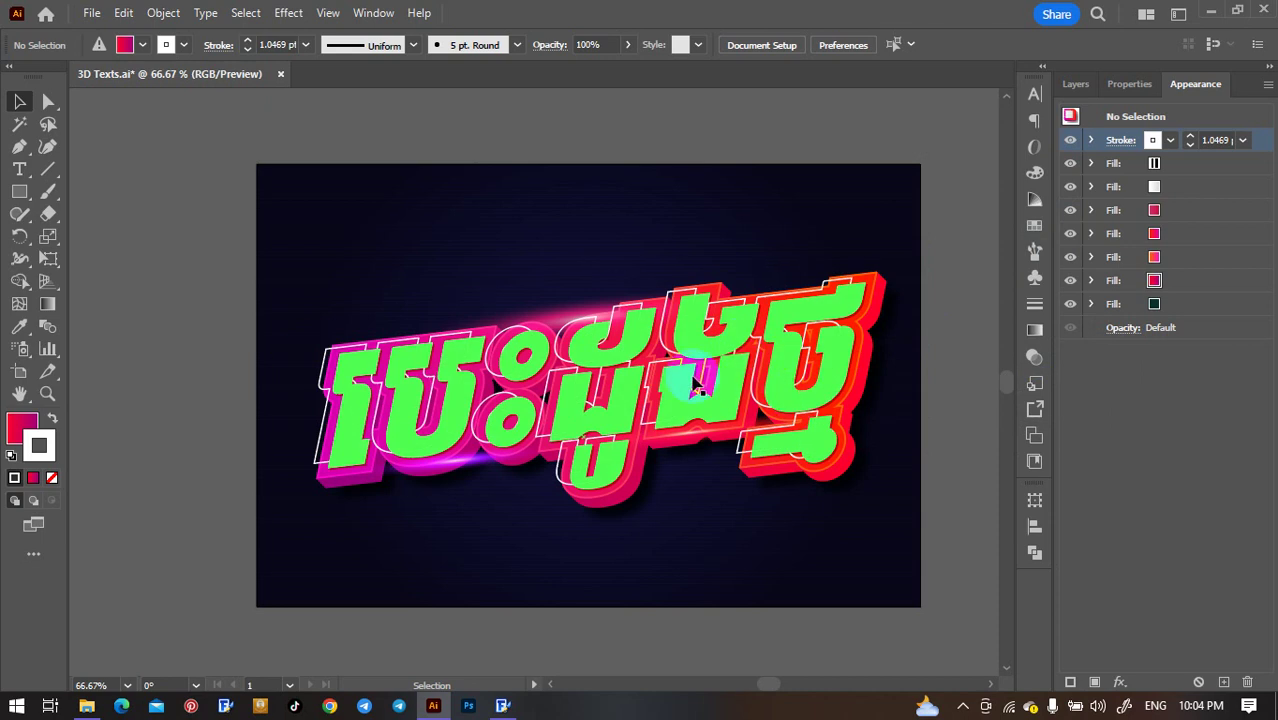
Step: Select the 3D text and give its white stroke round caps and round corner joins
click(617, 398)
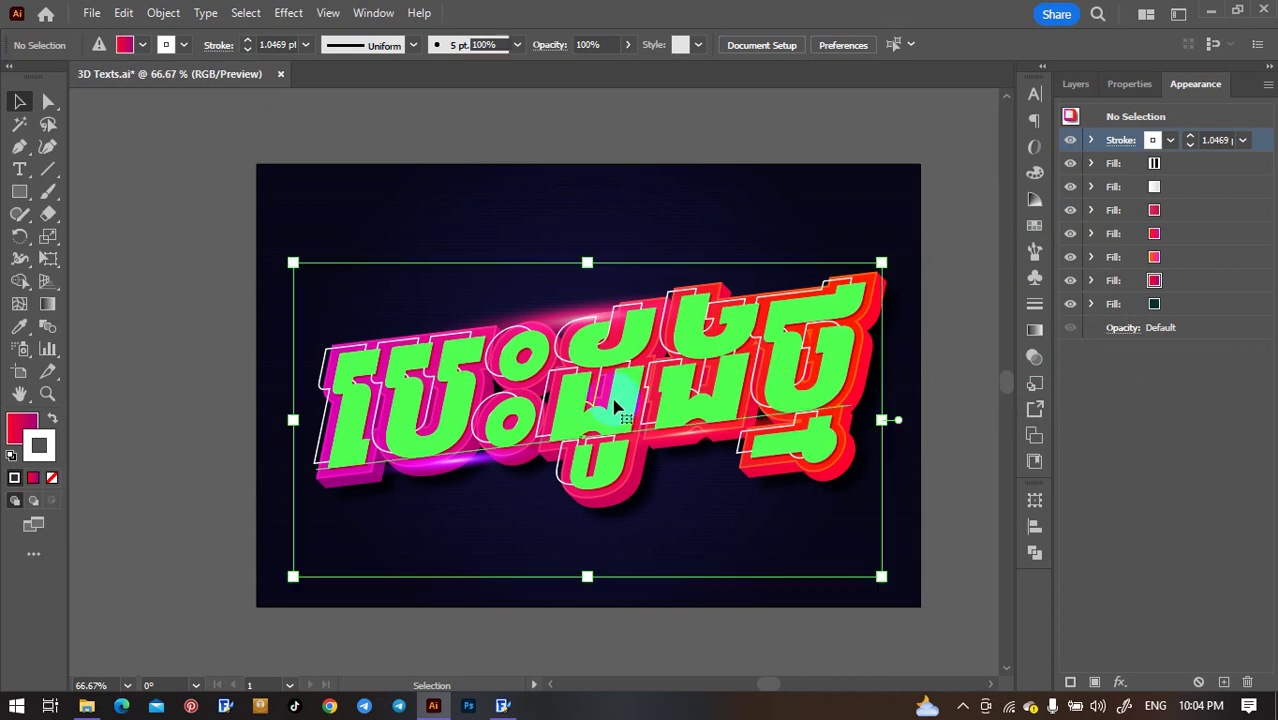
click(1133, 143)
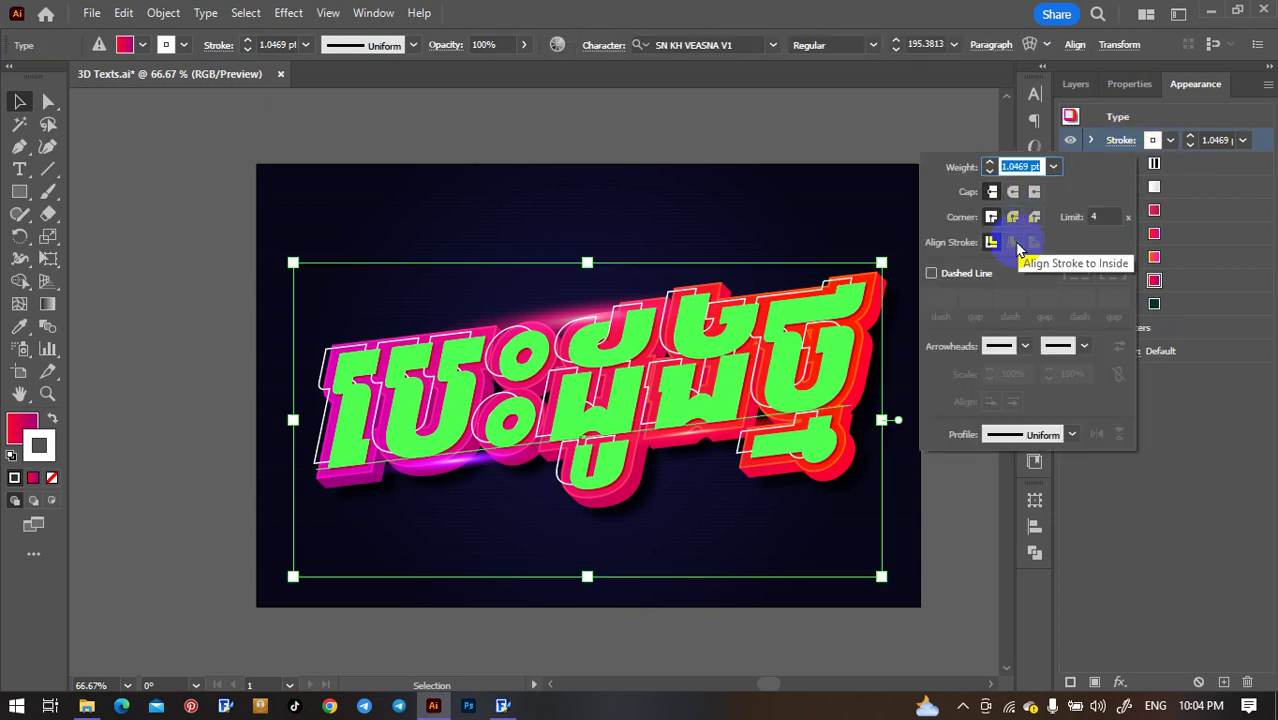
click(1013, 217)
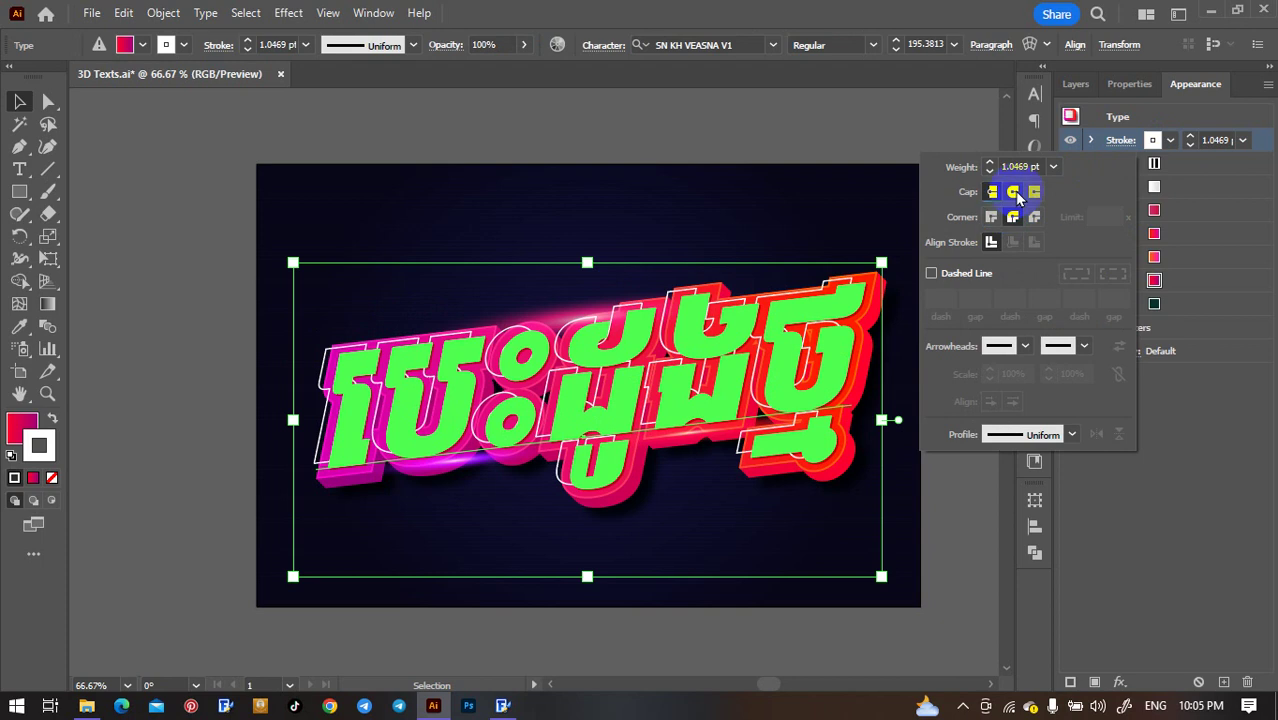
click(1014, 191)
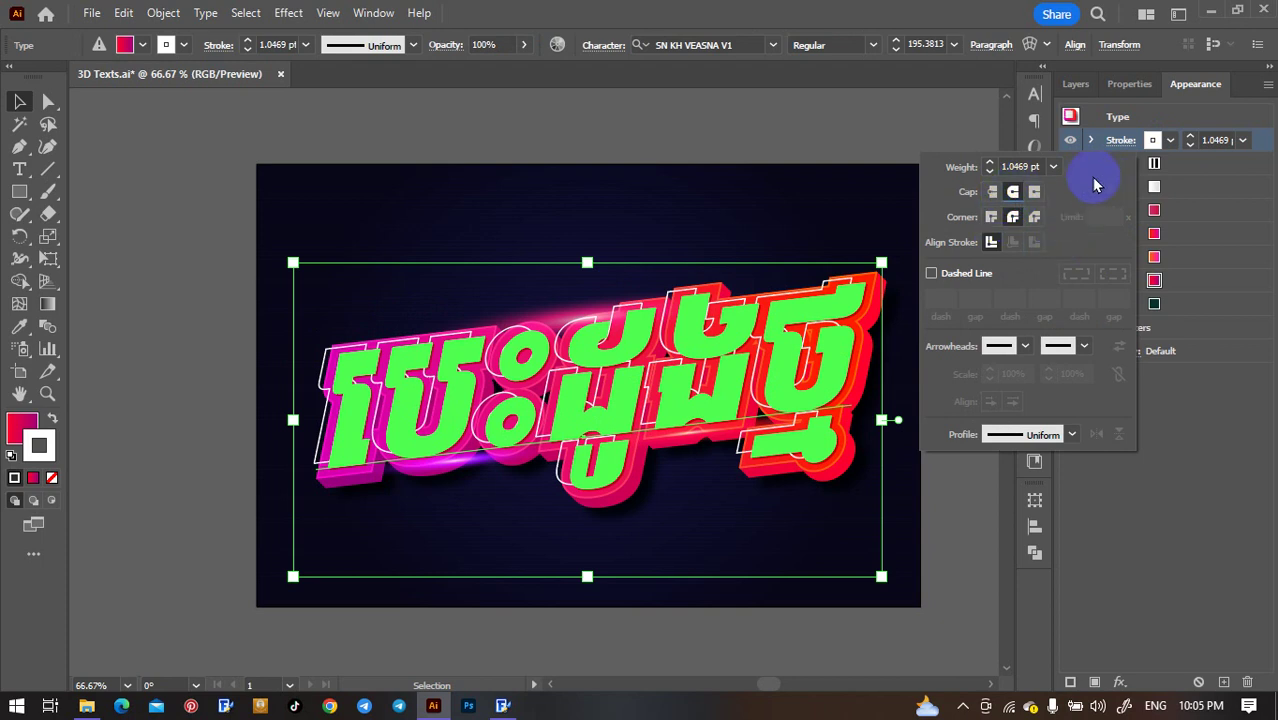
Step: Set the weight of the text's white stroke to 5 pt and close the stroke options
click(1002, 167)
text(5)
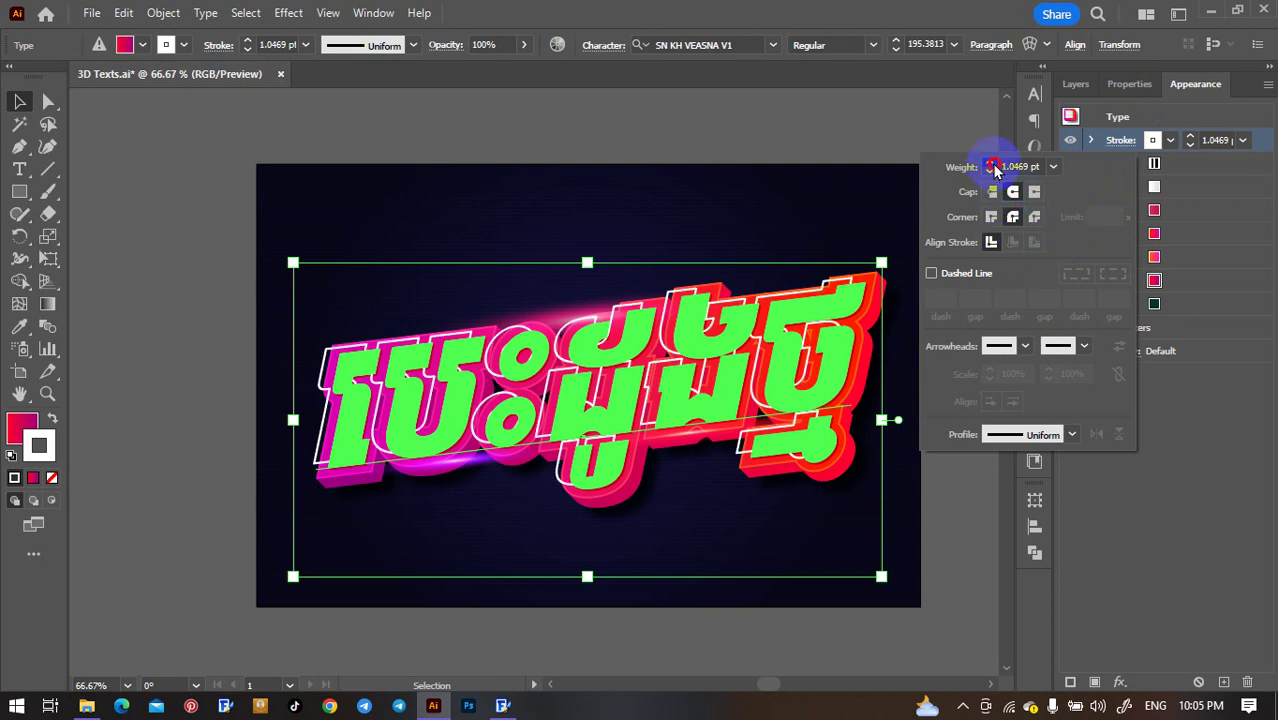
key(Return)
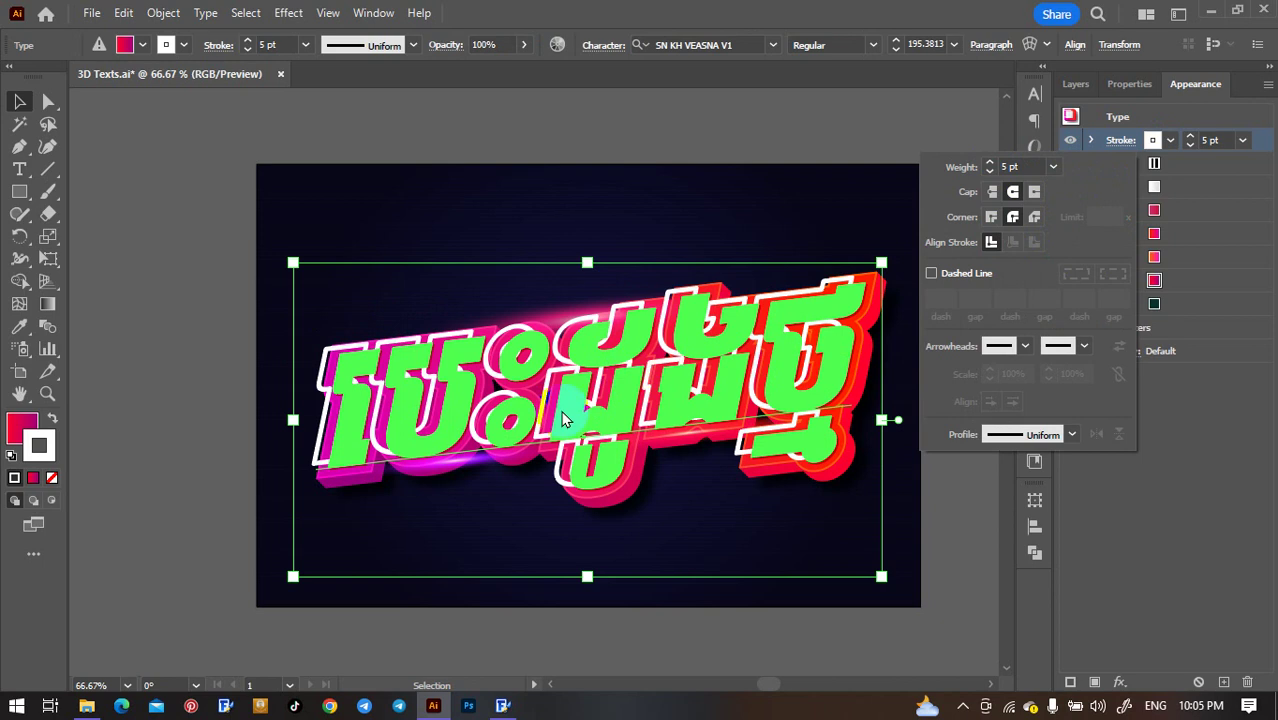
click(1034, 192)
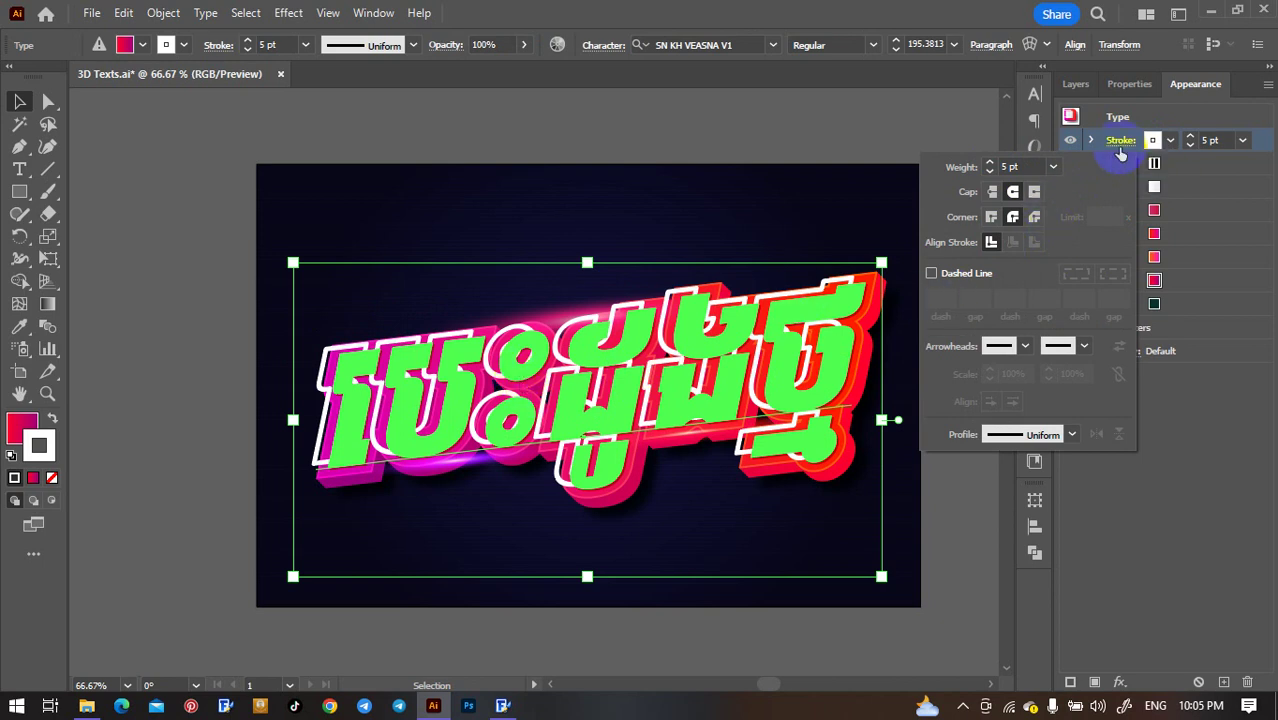
click(1120, 150)
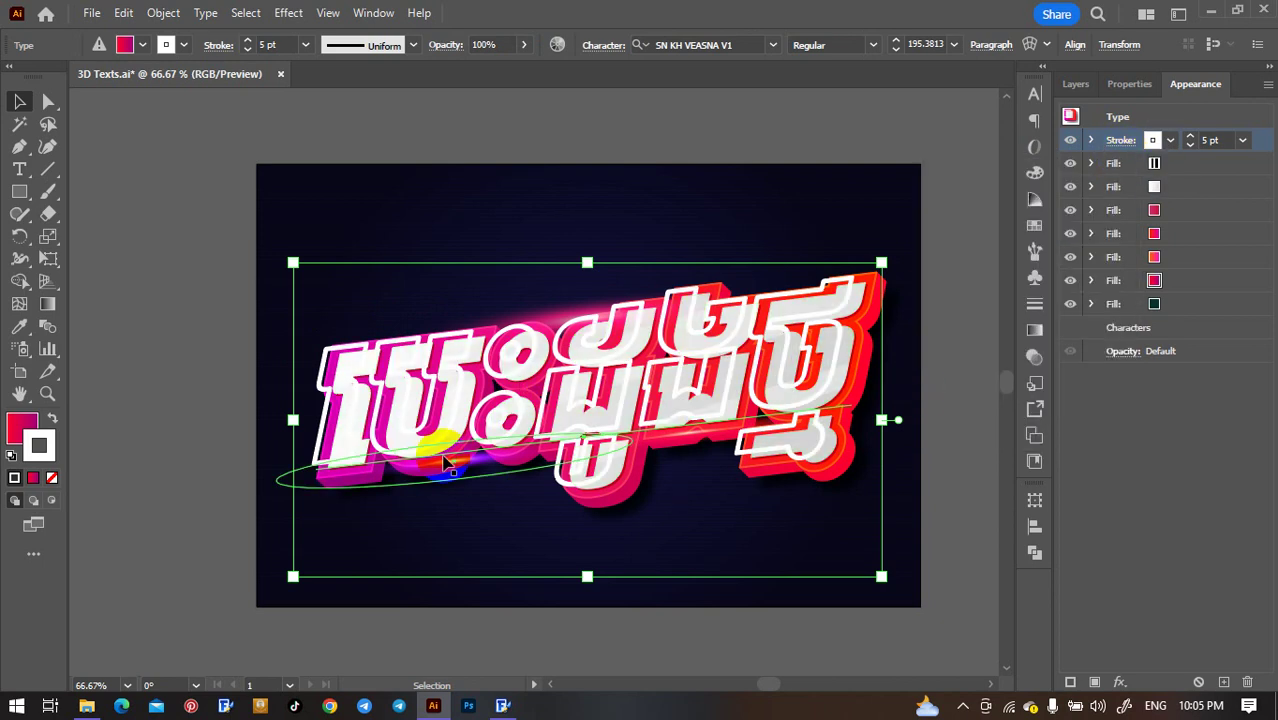
Step: Hide the text's white stroke to compare the effect without it, and show it again
click(1070, 140)
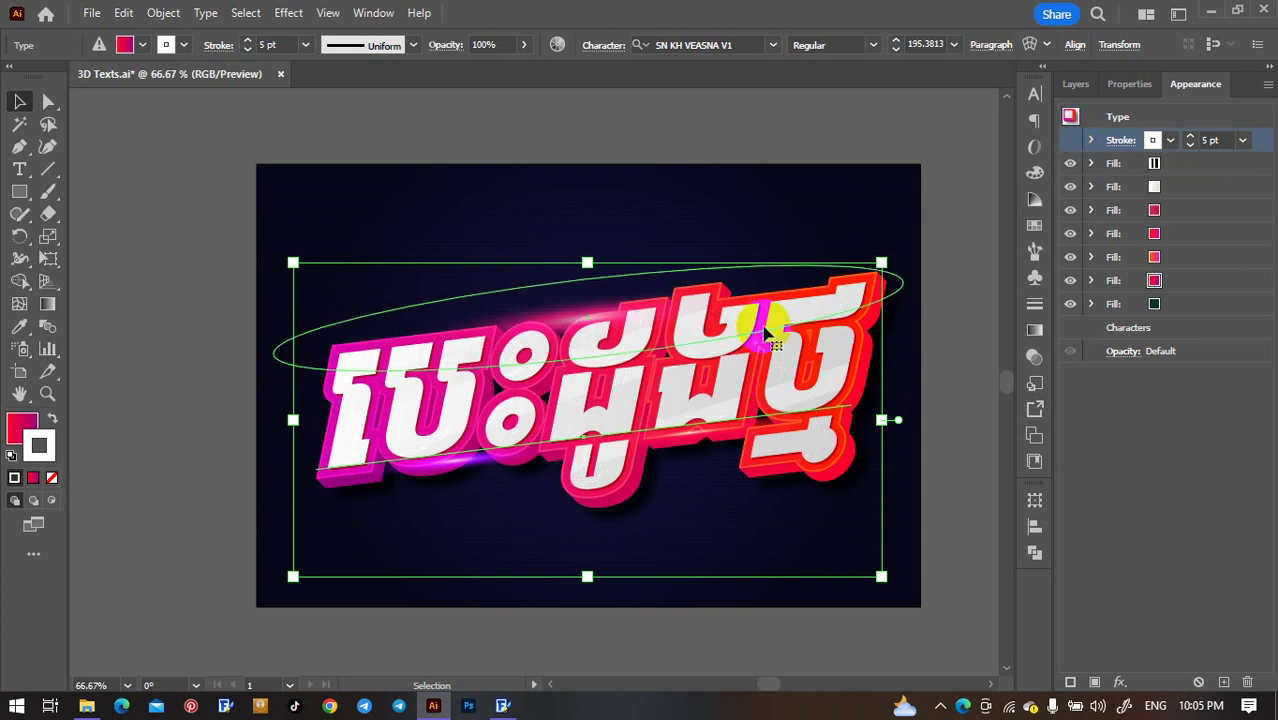
click(976, 350)
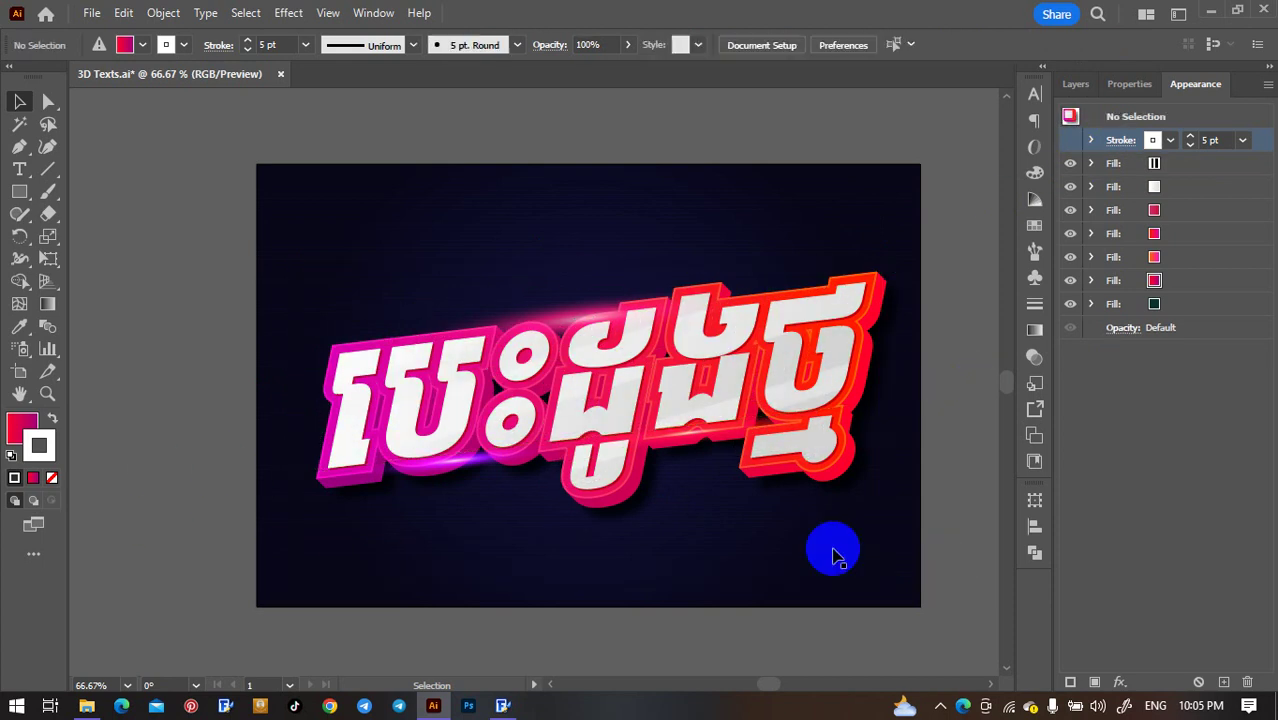
click(600, 419)
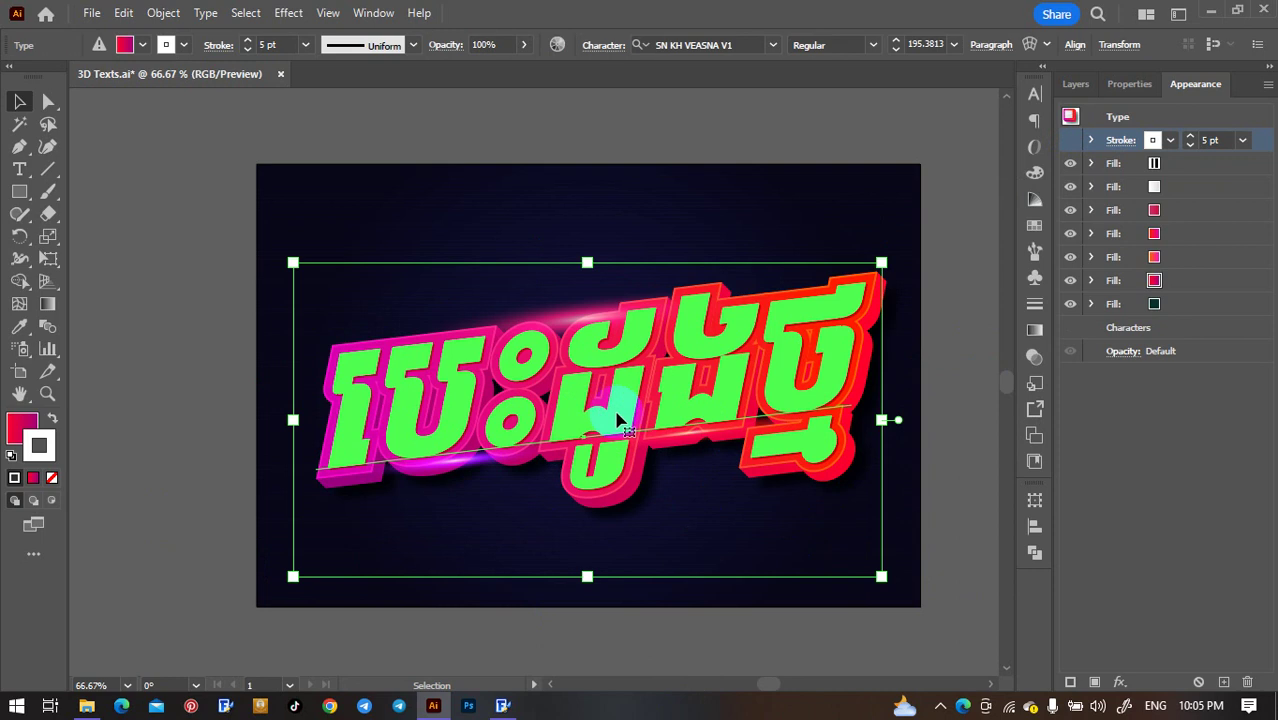
click(1070, 141)
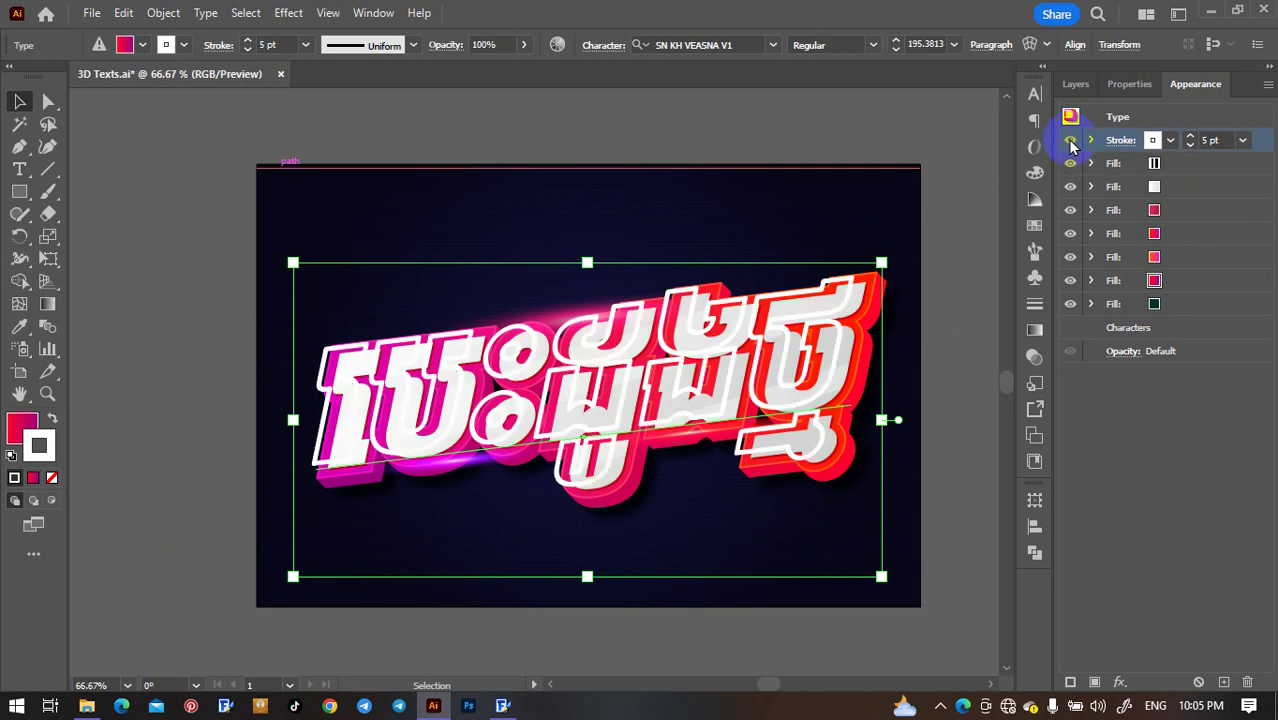
Step: Reduce the weight of the text's white stroke to 1 pt and close the stroke options
click(1118, 141)
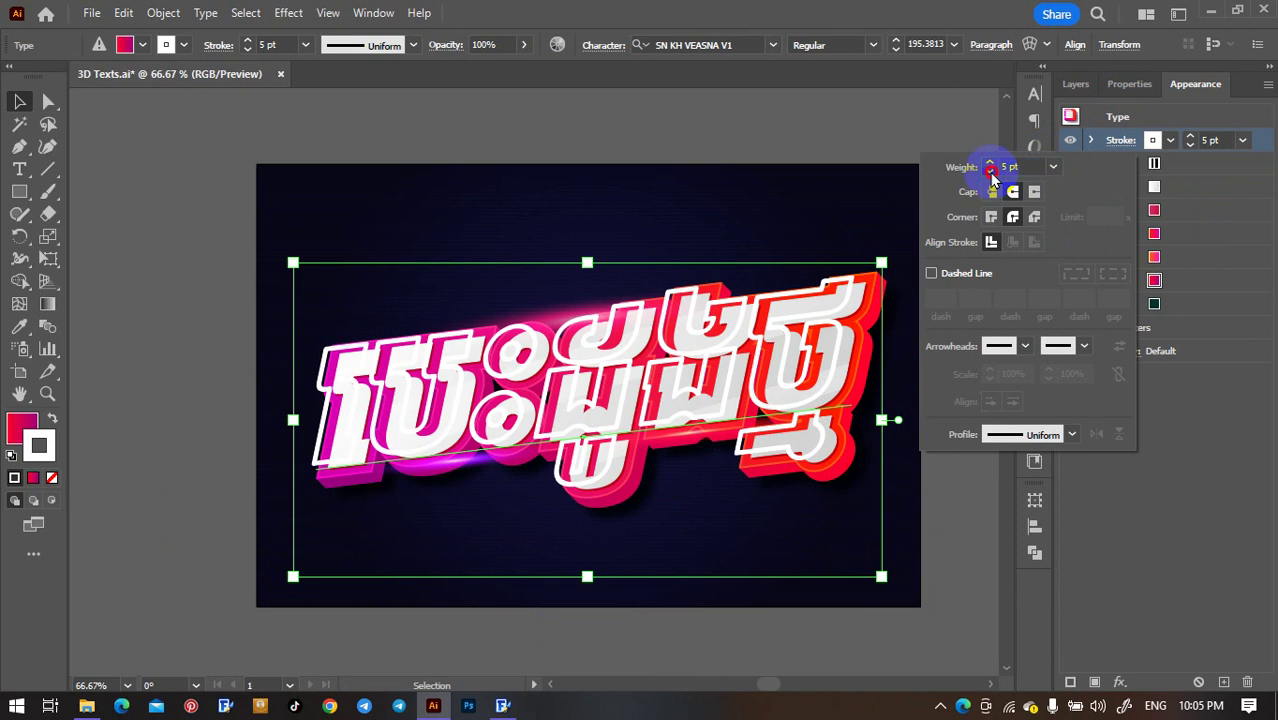
click(989, 171)
click(989, 171)
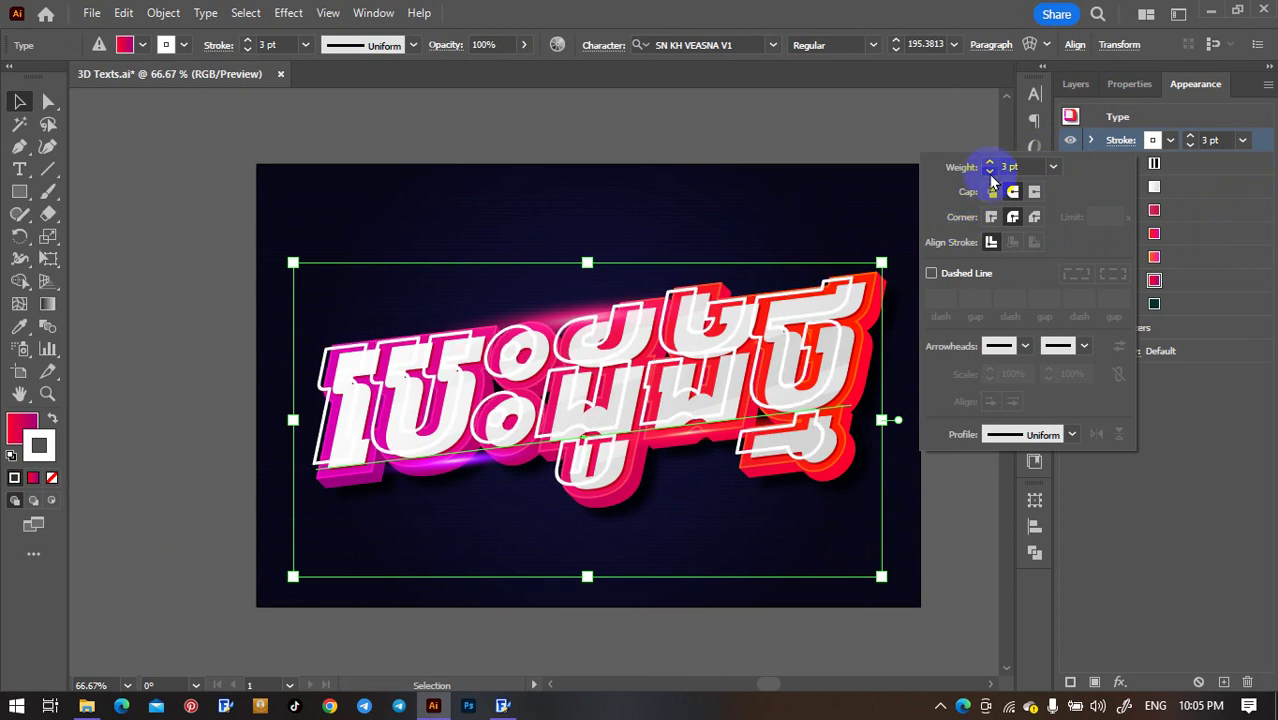
click(989, 174)
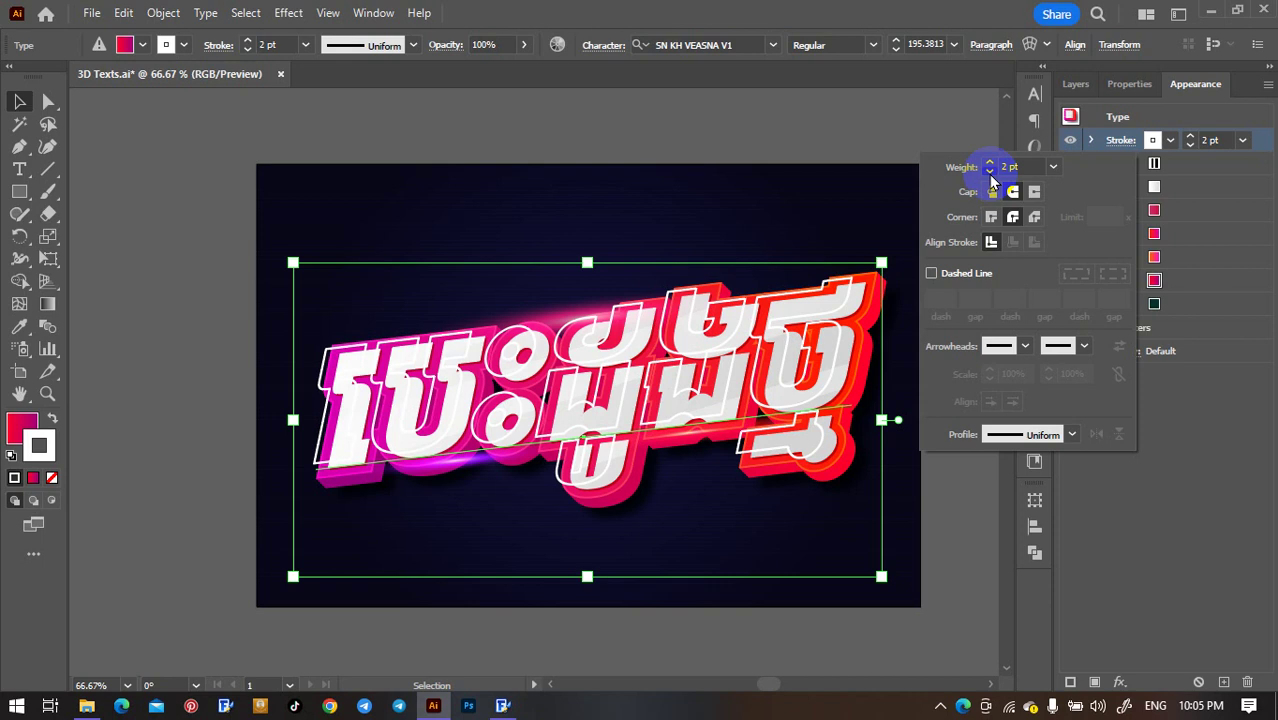
click(988, 174)
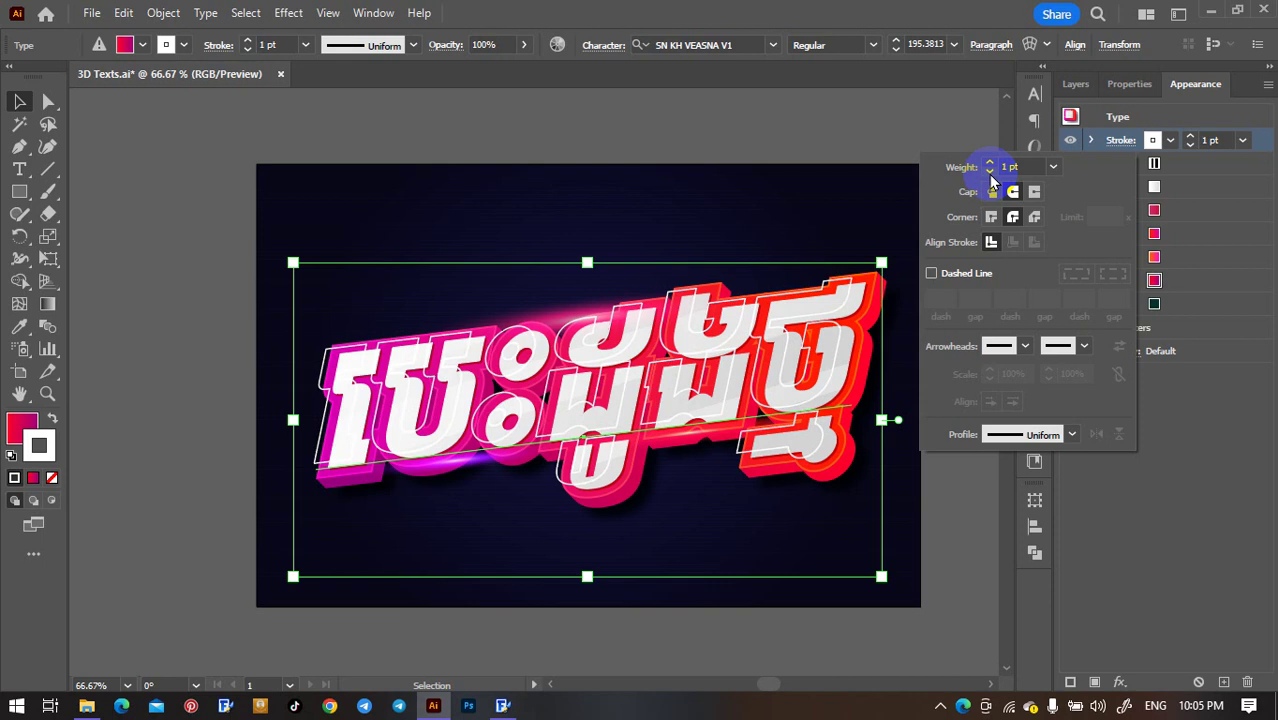
click(1190, 122)
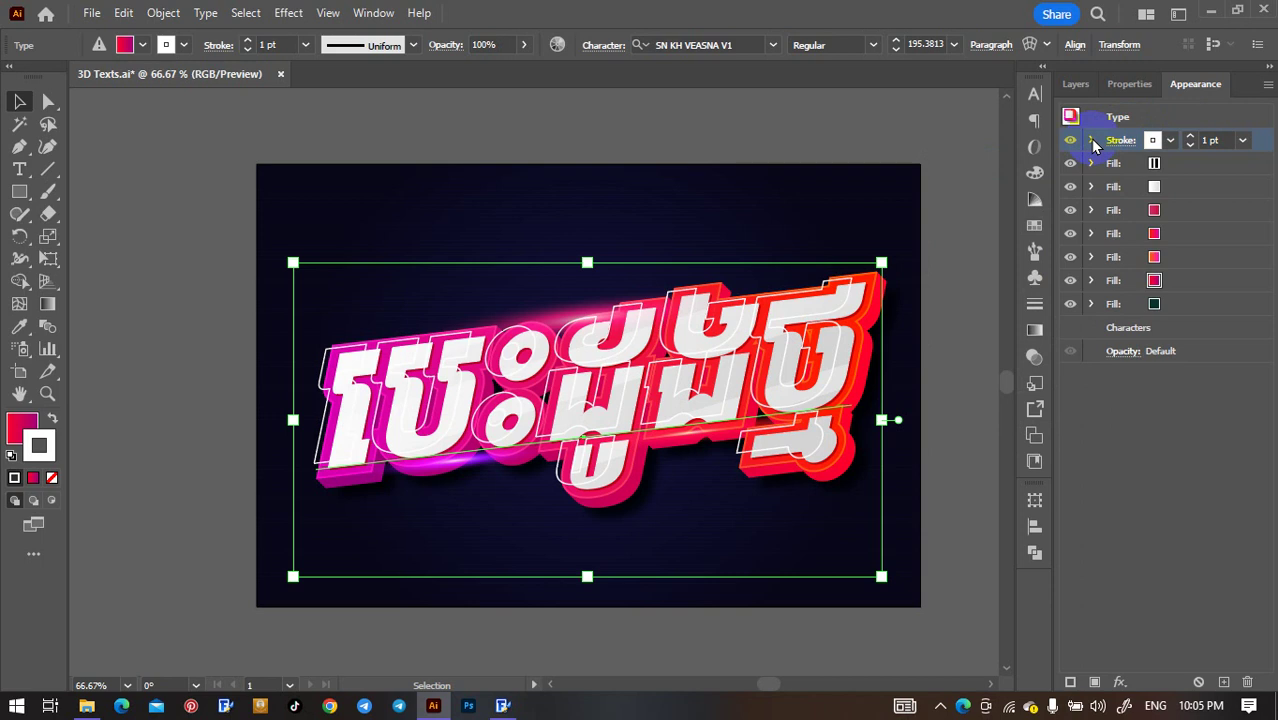
Step: Open the settings of the stroke's Transform effect and keep them clear of the 3D text
click(1092, 141)
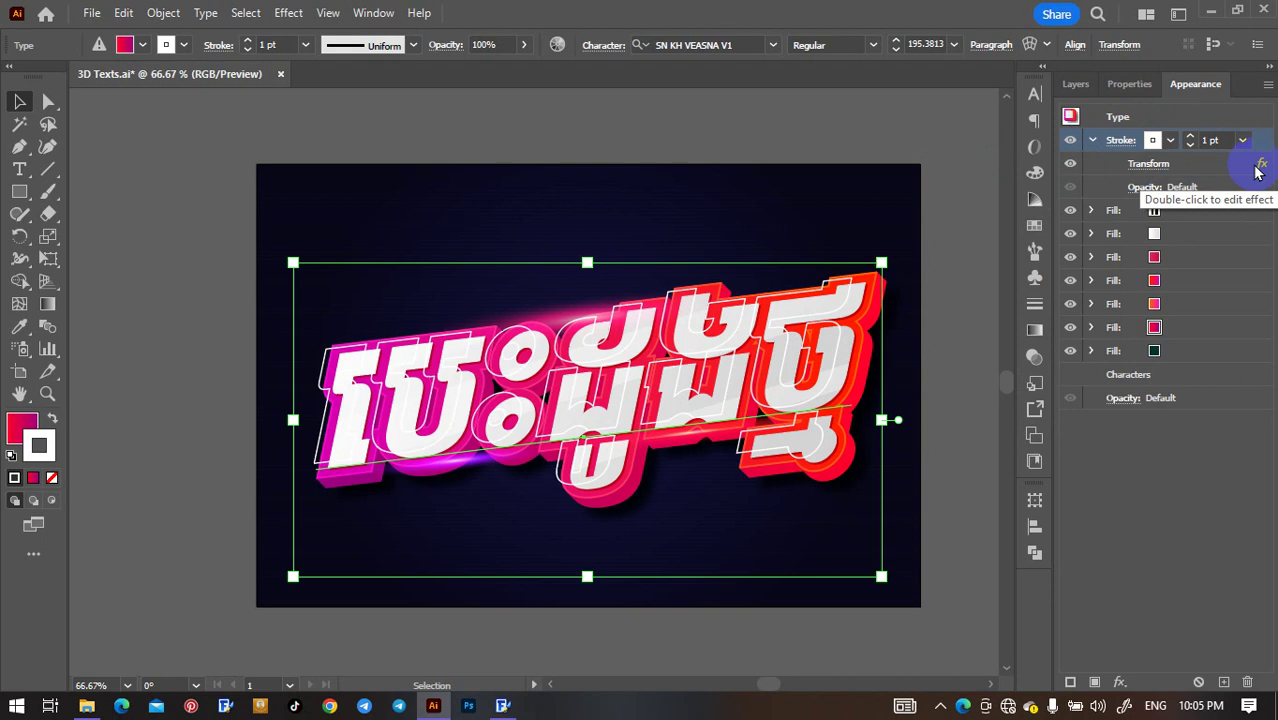
click(1141, 166)
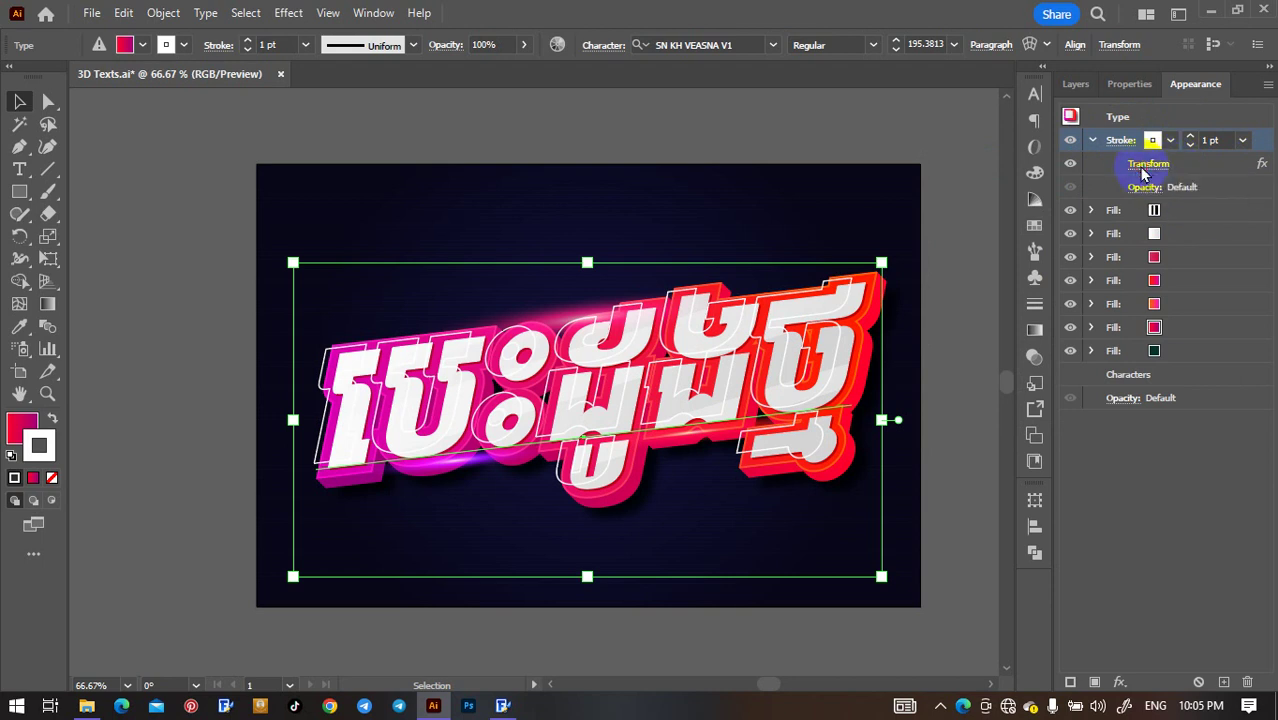
drag(626, 66, 1044, 68)
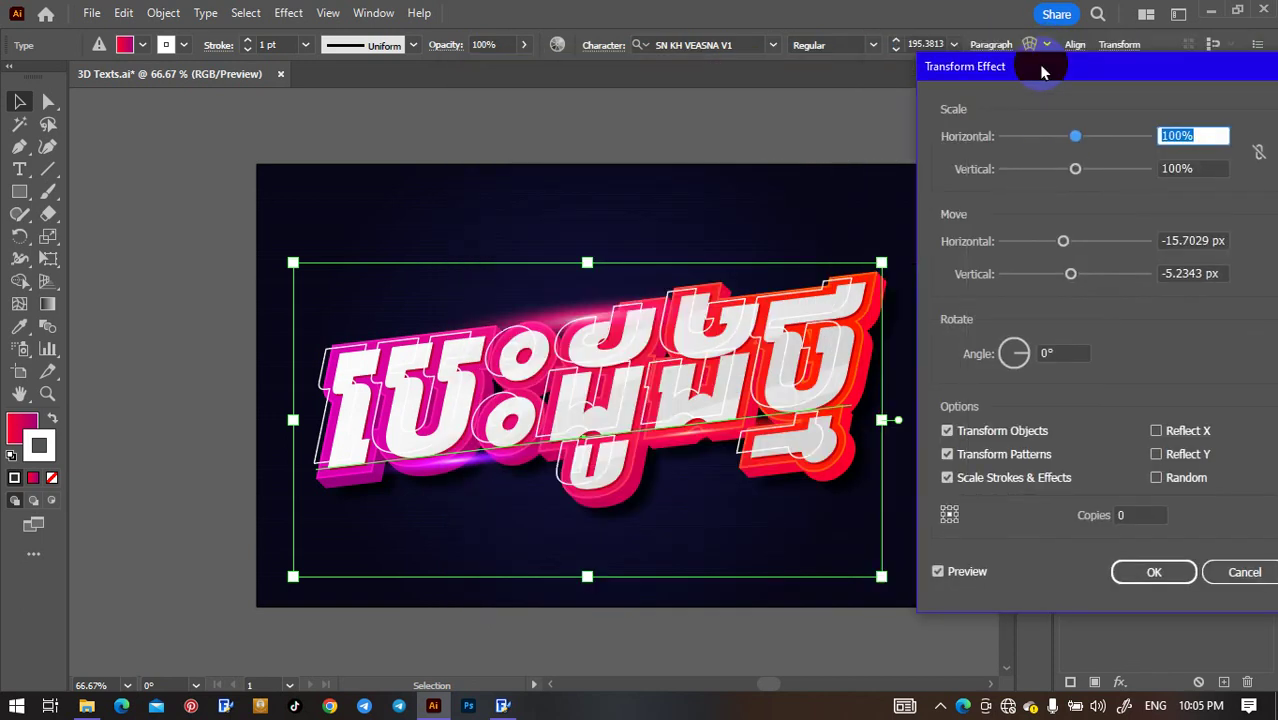
Step: Raise the vertical move in the stroke's Transform effect to 10 px
click(1191, 273)
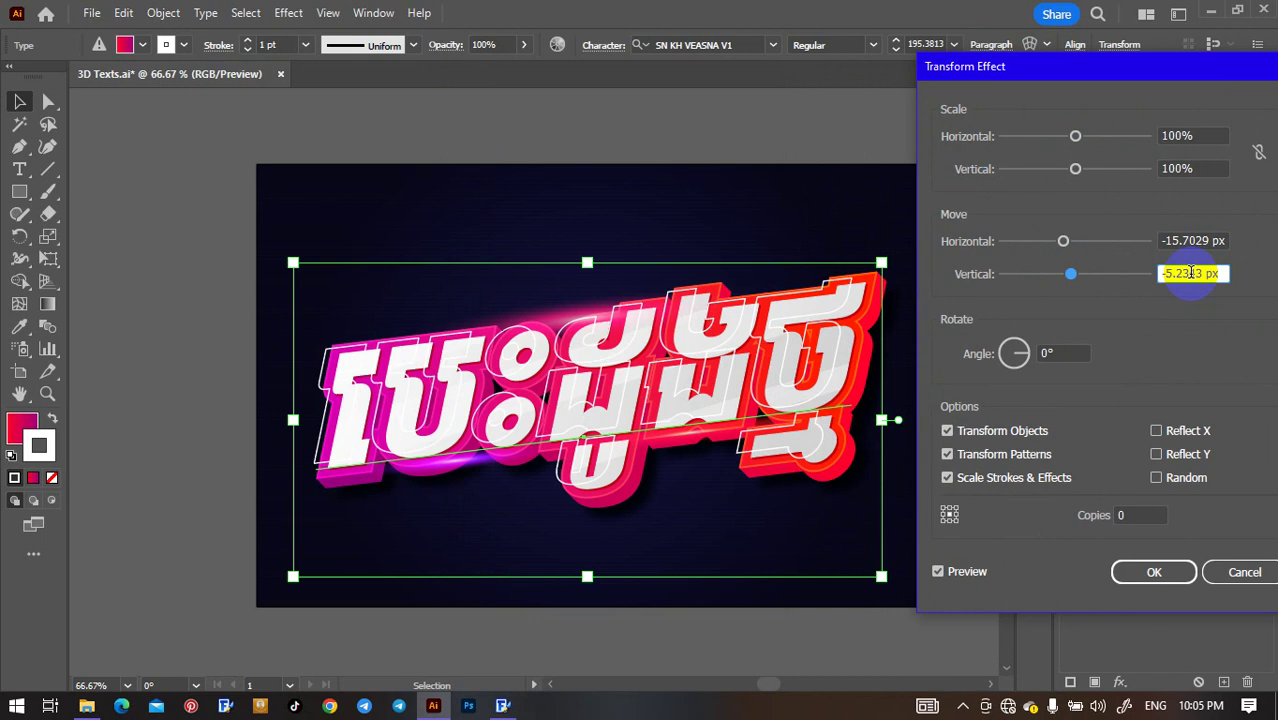
text(-2)
key(Up)
key(Up)
key(Up)
key(Up)
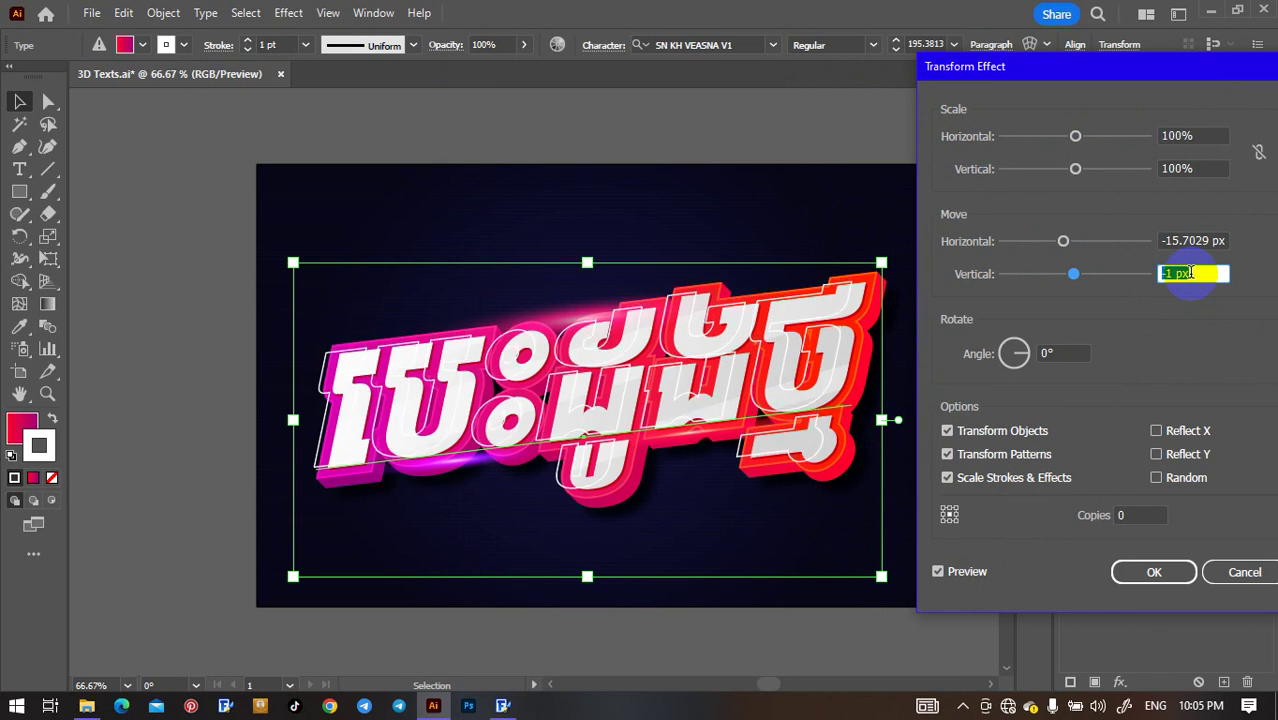
key(Up)
key(Up)
key(Up)
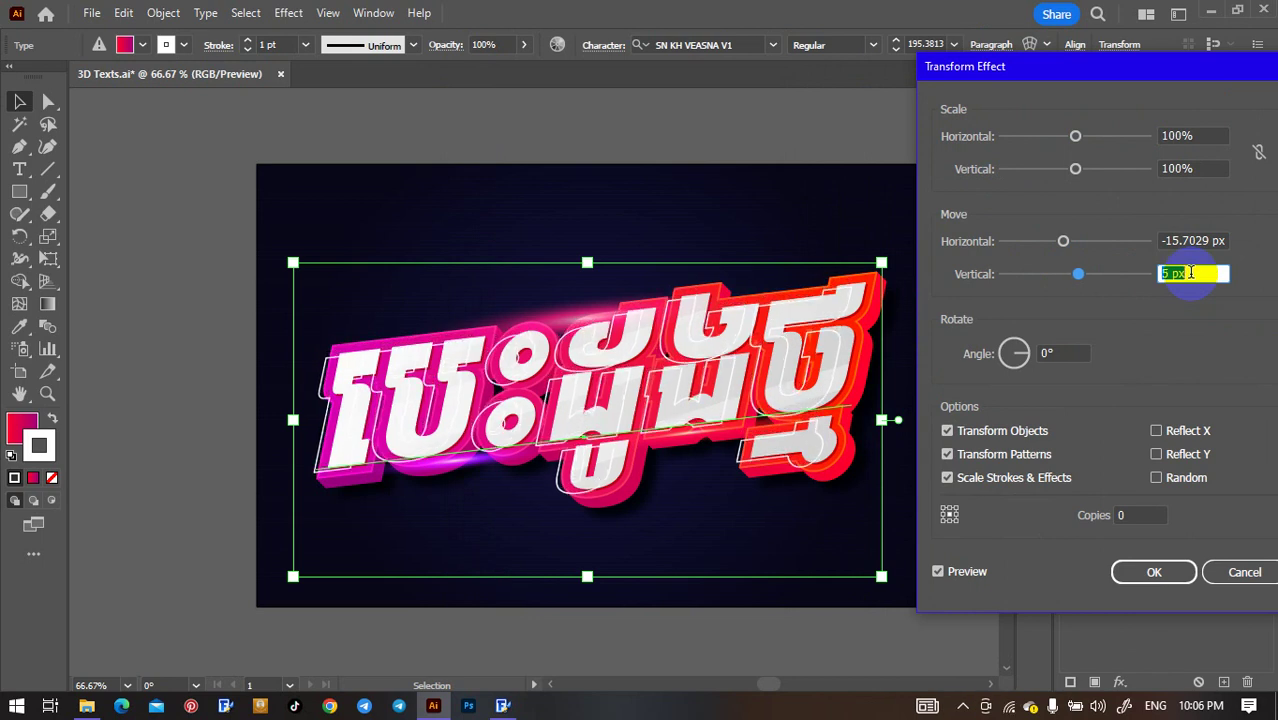
key(Up)
key(Up)
key(Up)
key(Up)
key(Up)
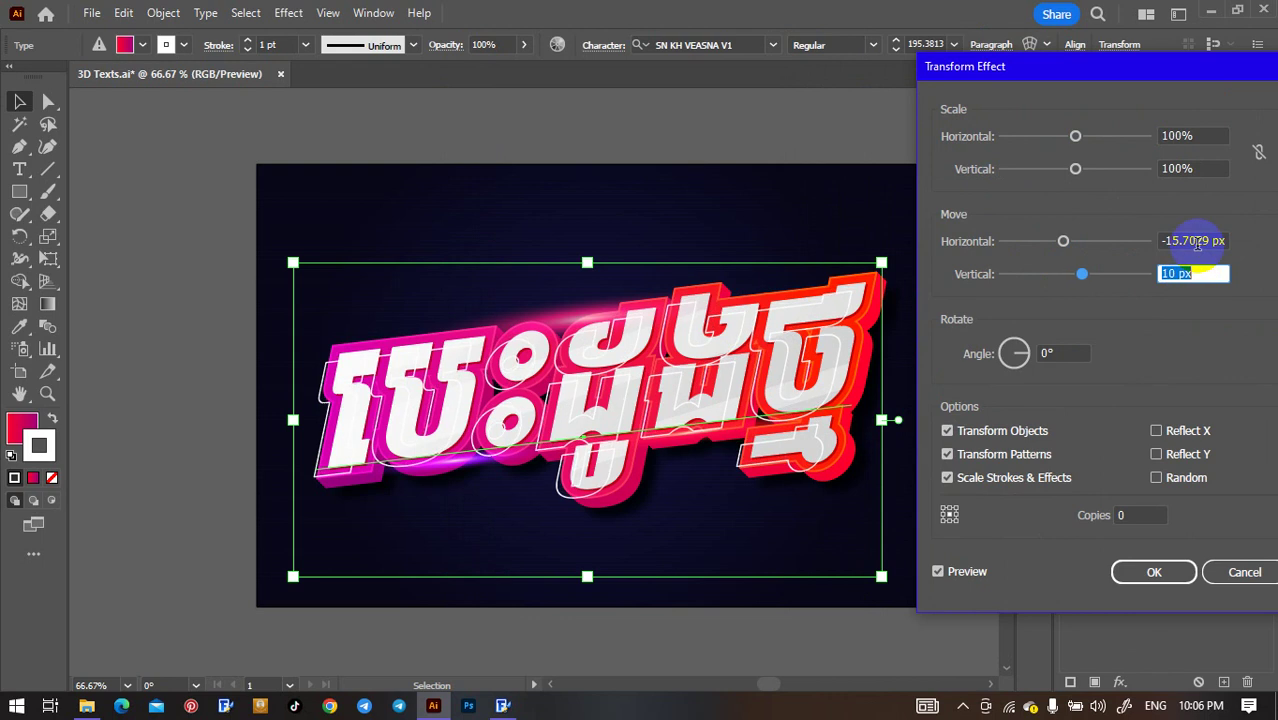
Step: Try a horizontal move of -24 px in the stroke's Transform effect and settle on -14 px
click(1197, 241)
key(Down)
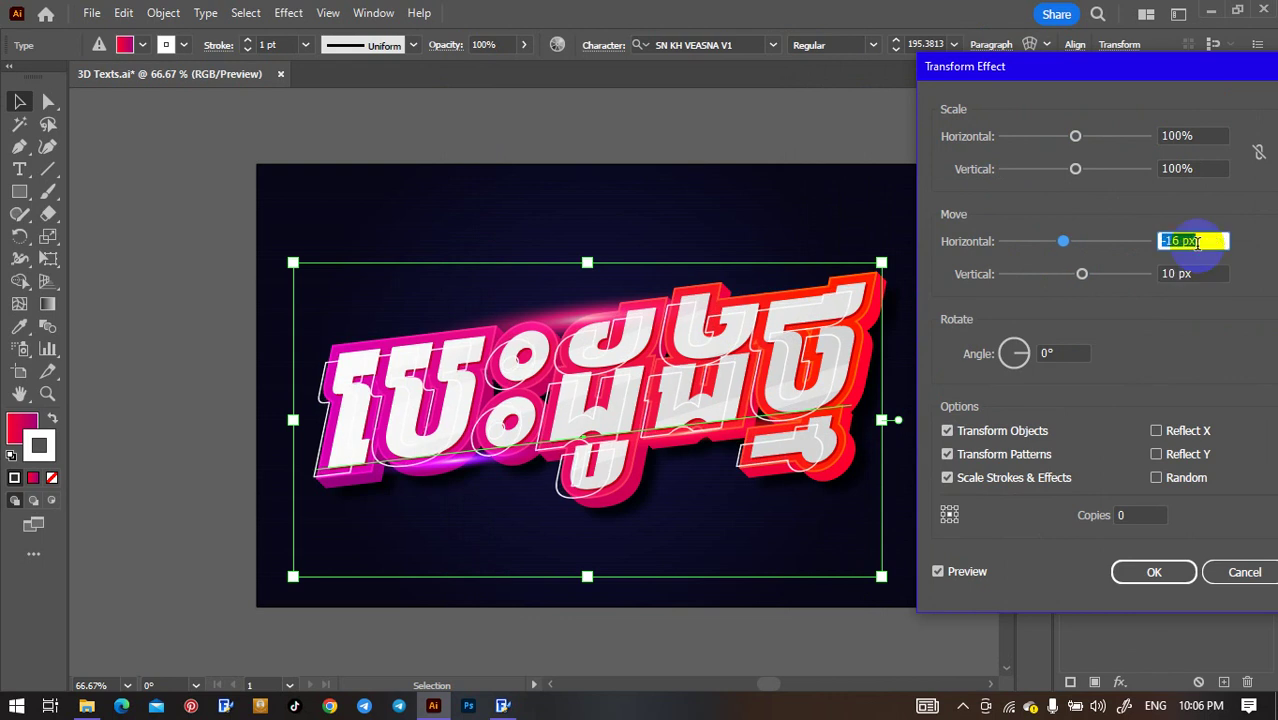
key(Down)
key(Down)
key(Down)
key(Down)
key(Down)
key(Down)
key(Down)
key(Down)
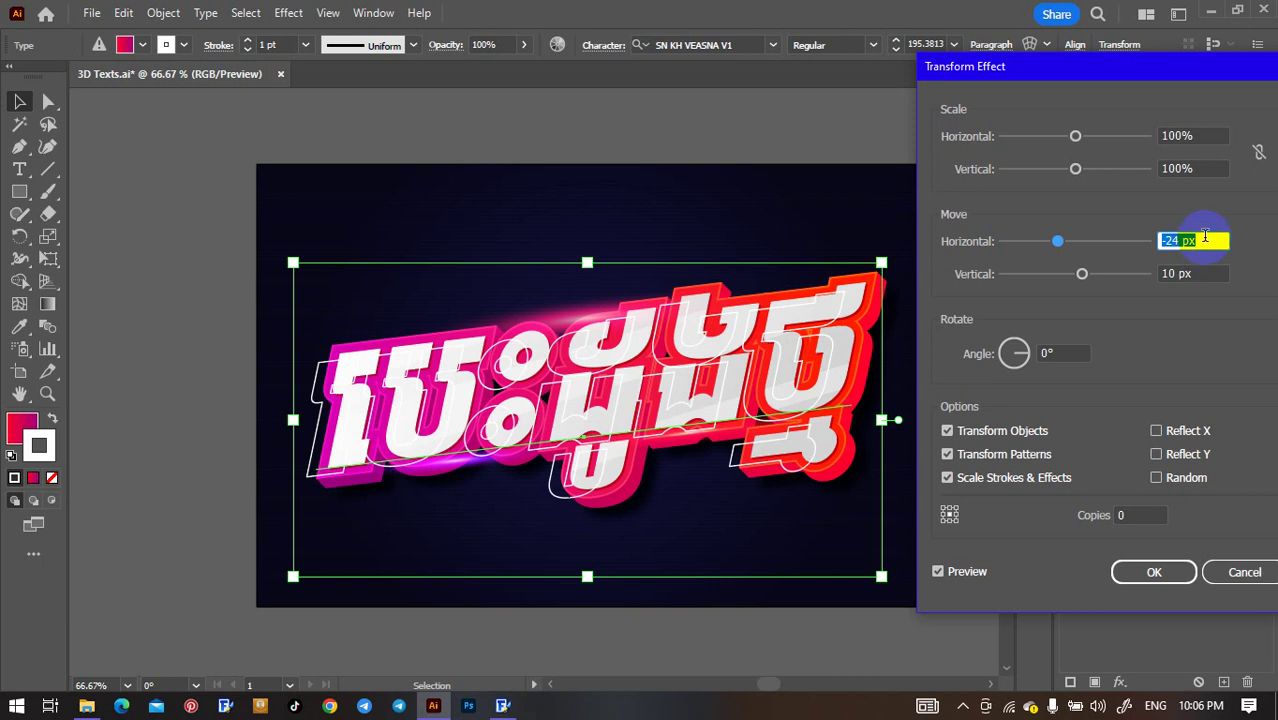
key(Up)
key(Up)
key(Up)
key(Up)
key(Up)
key(Up)
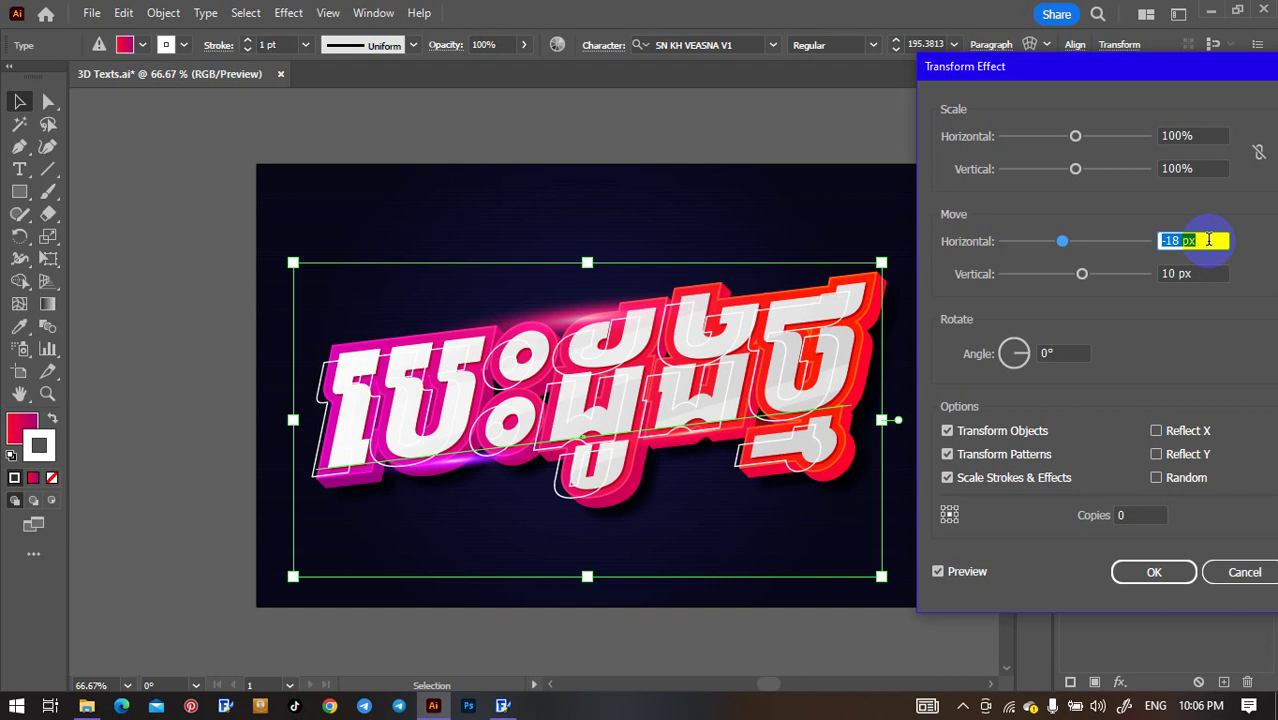
key(Up)
key(Up)
key(Up)
key(Up)
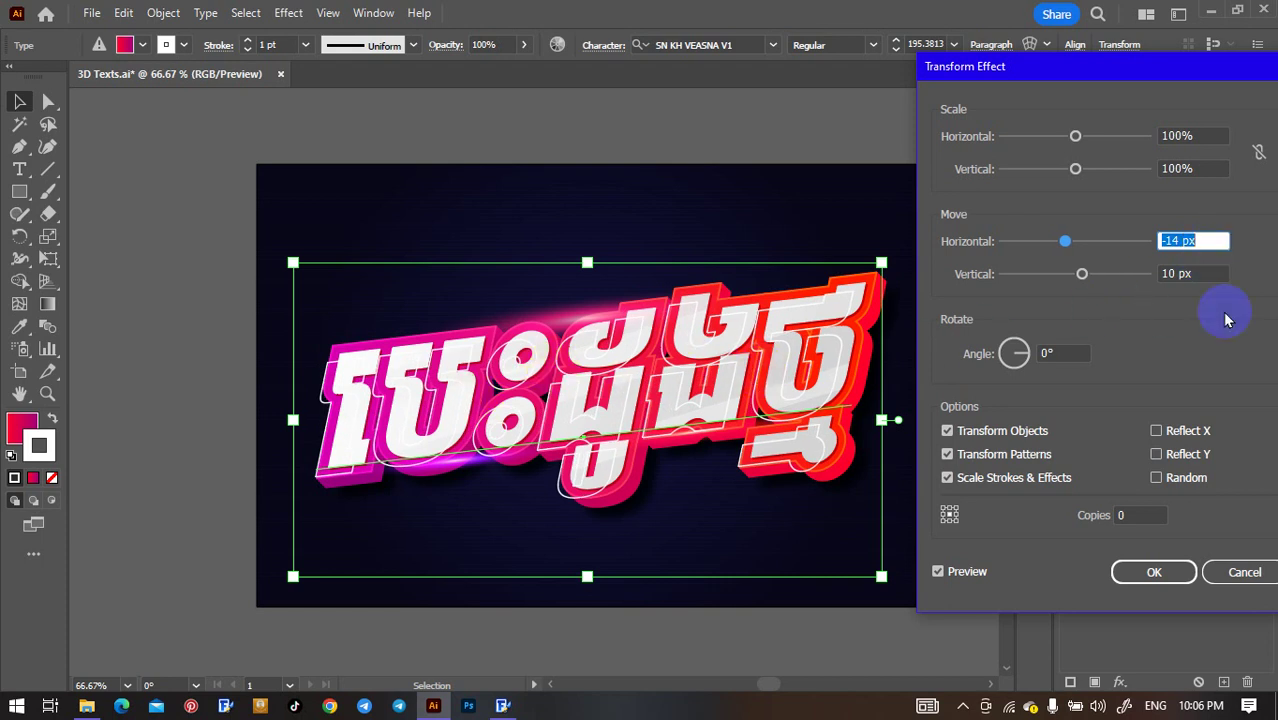
Step: Lower the vertical move in the stroke's Transform effect to 2 px
click(1202, 273)
key(Up)
key(Up)
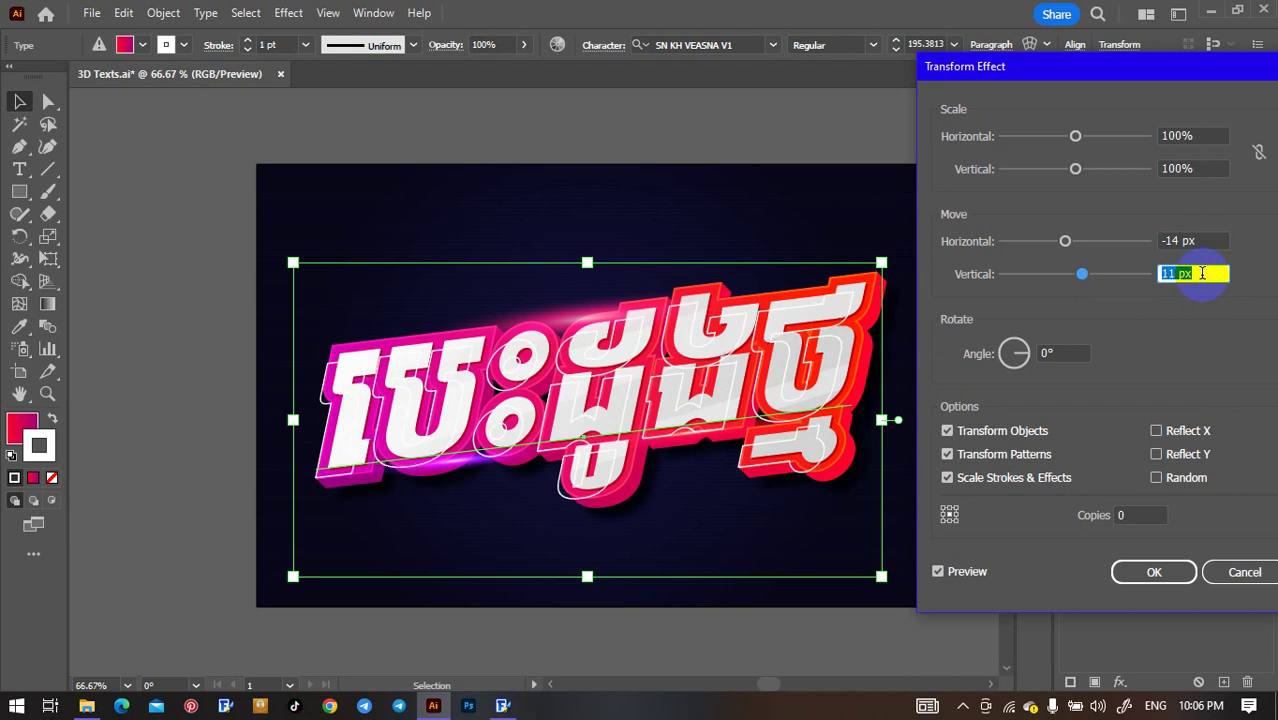
key(Down)
key(Down)
key(Down)
key(Down)
key(Down)
key(Down)
key(Down)
key(Down)
key(Down)
key(Down)
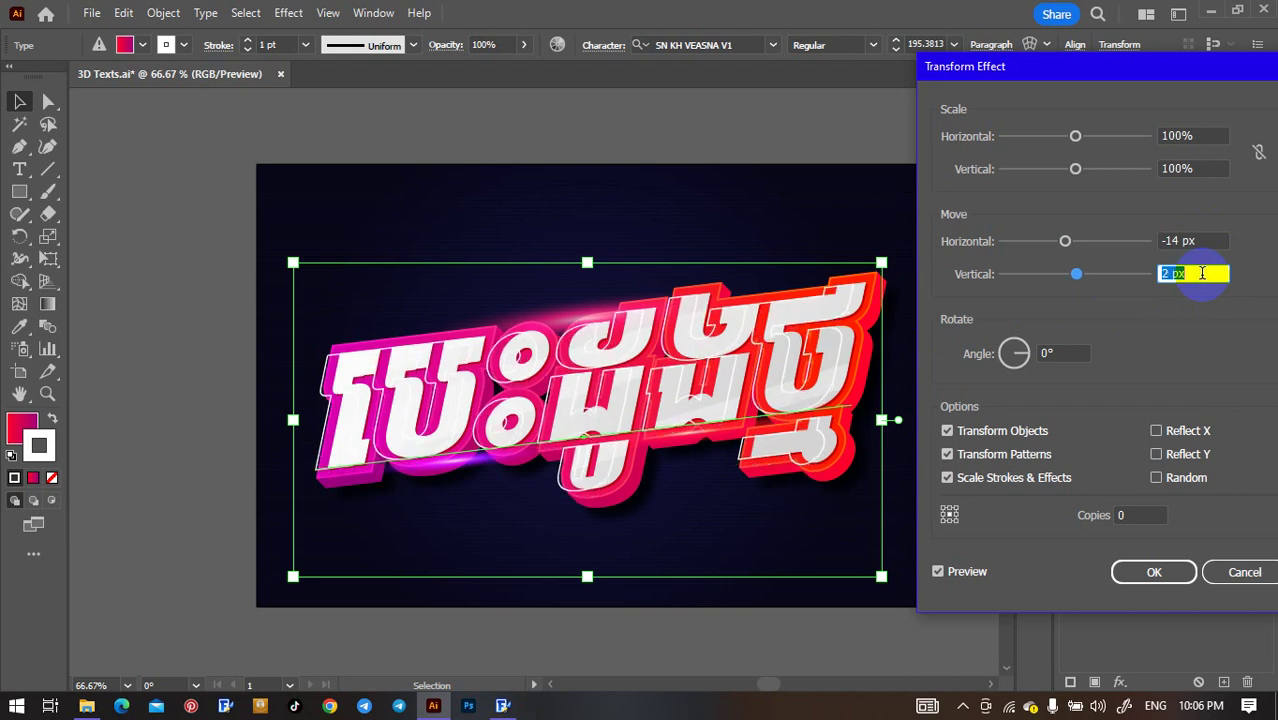
Step: Set the horizontal move in the stroke's Transform effect to -3 px and apply the effect
click(1201, 241)
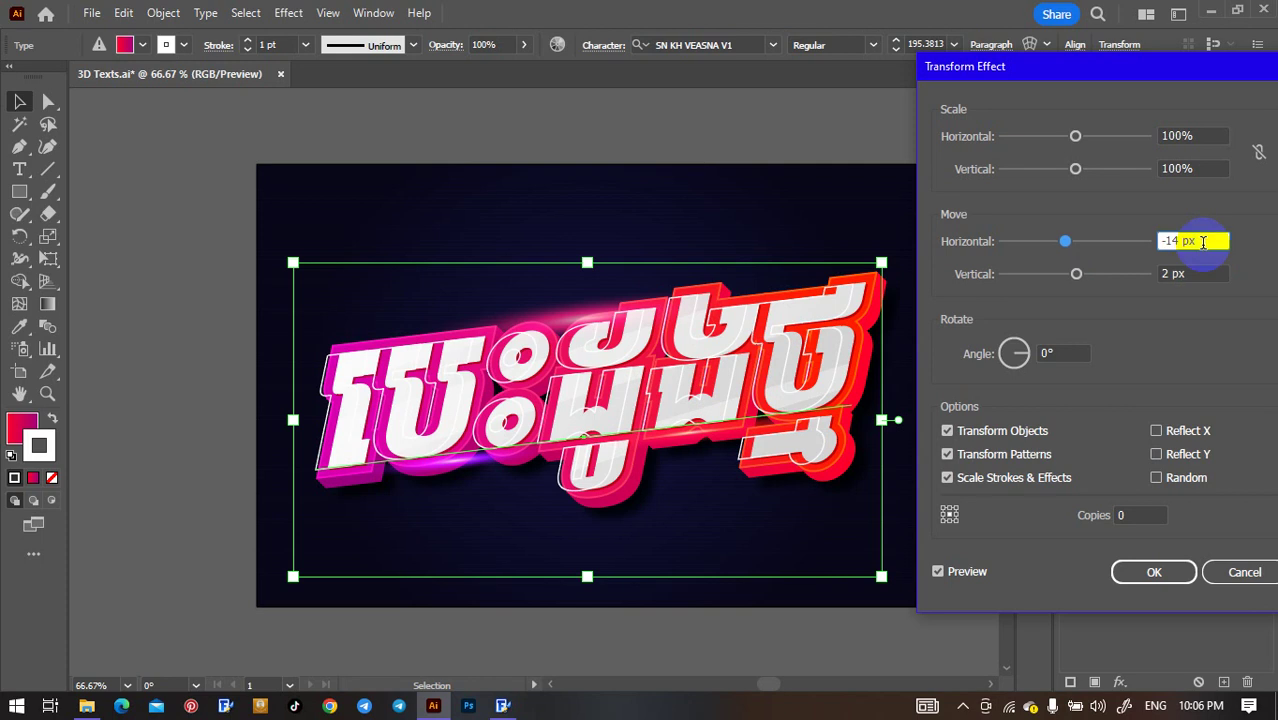
key(Up)
key(Up)
key(Up)
key(Up)
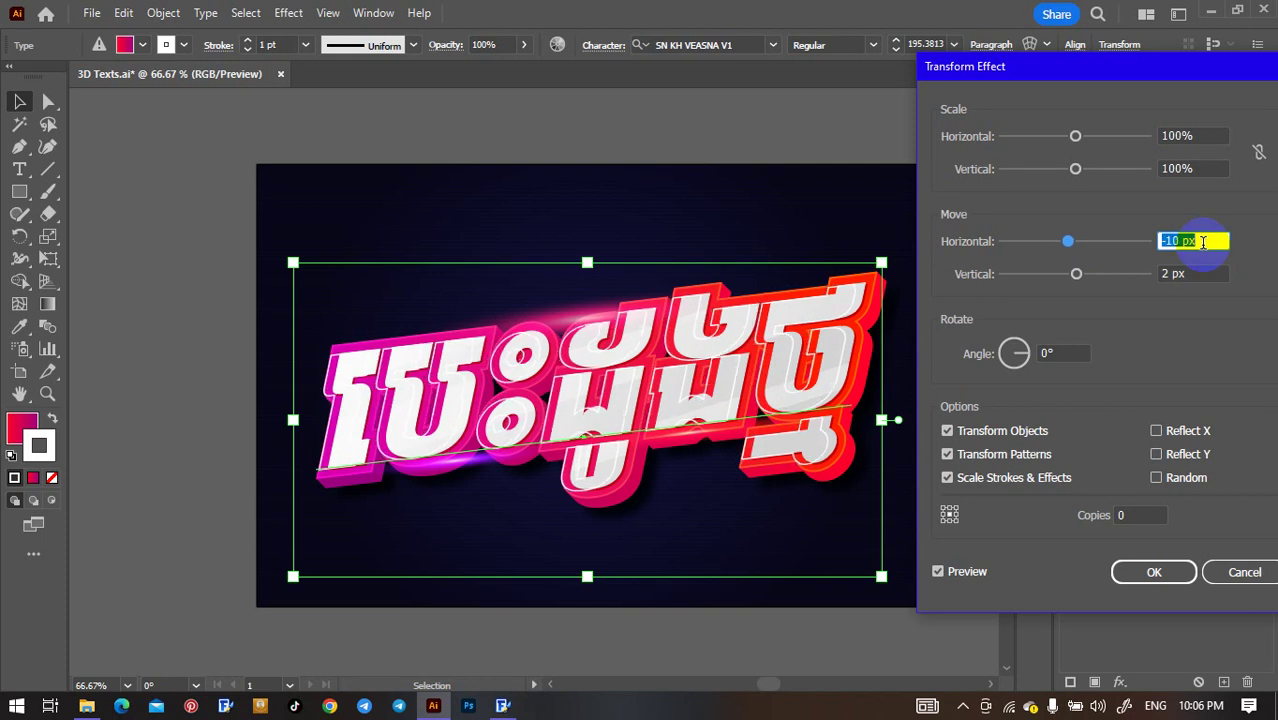
key(Up)
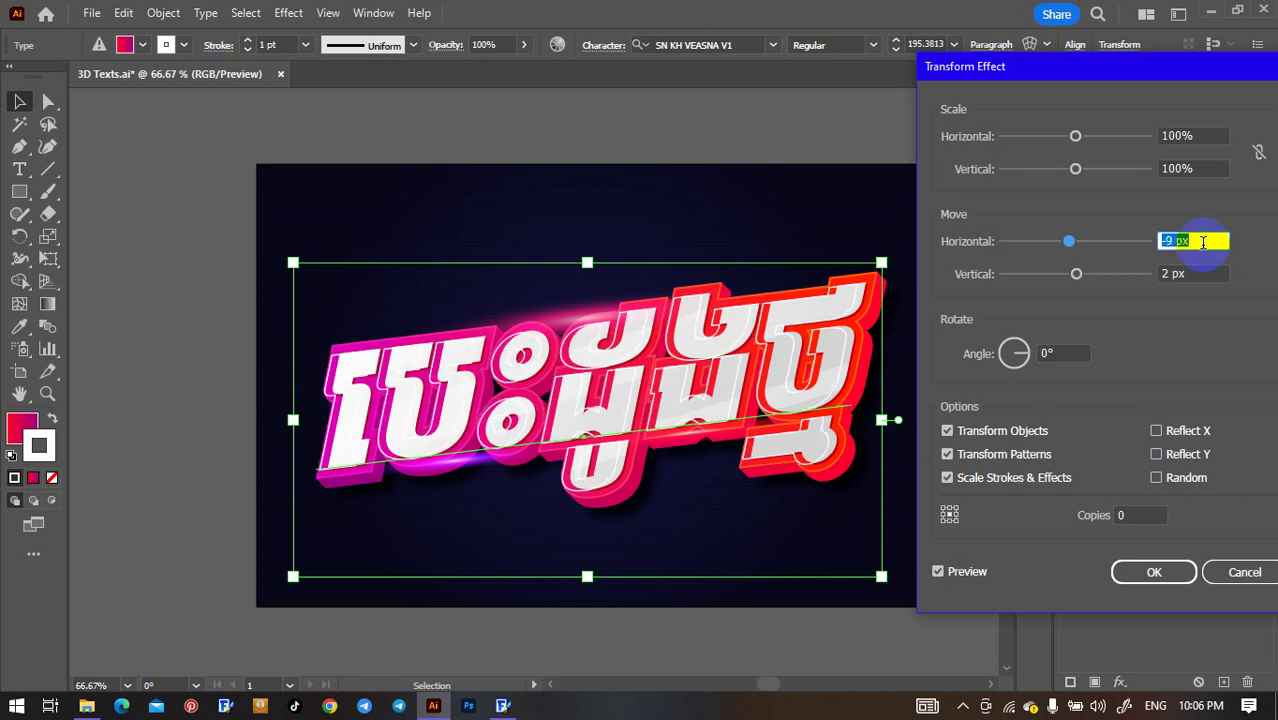
key(Up)
key(Up)
key(Up)
key(Up)
key(Up)
key(Up)
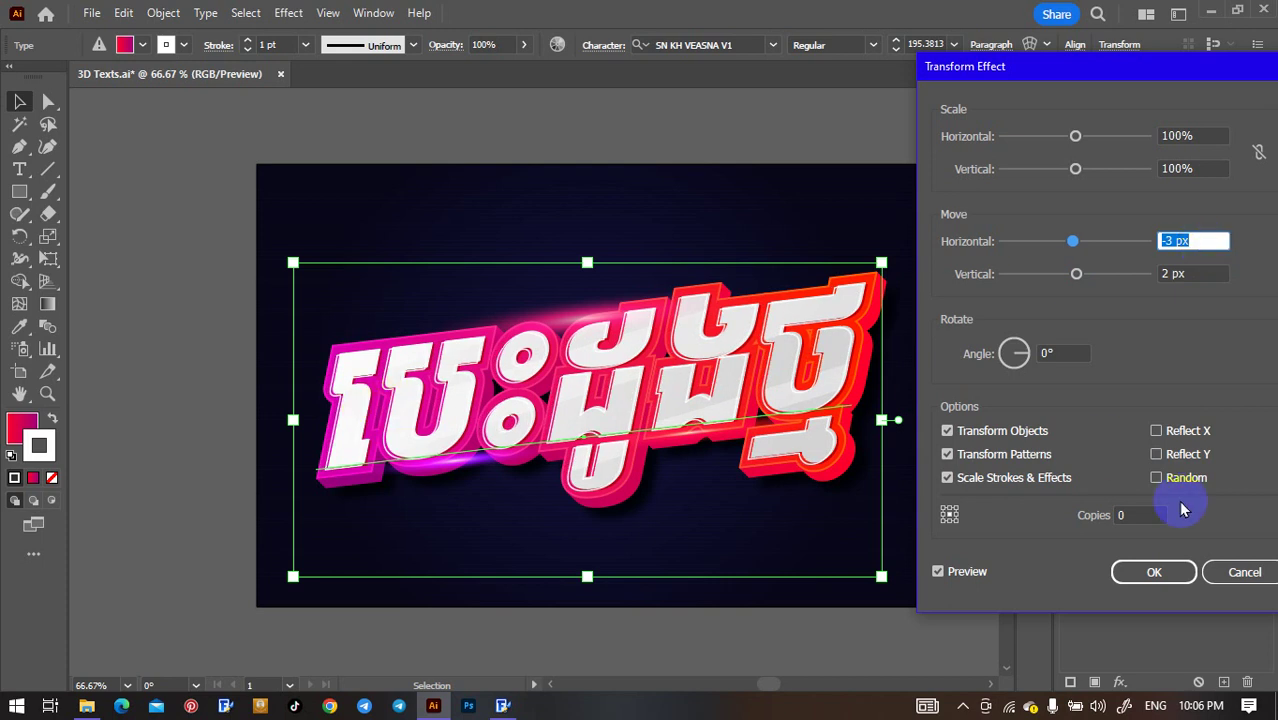
click(1155, 575)
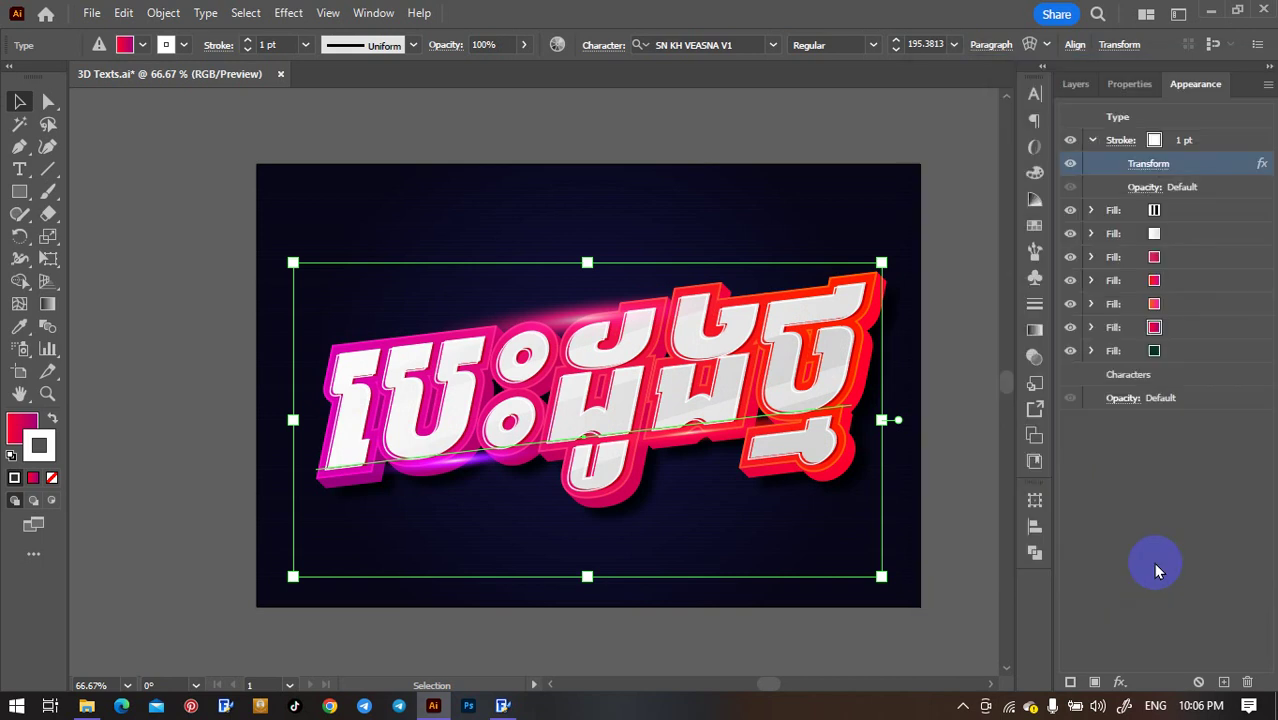
Step: Collapse the stroke's entry and compare the text with the black-and-white striped gradient fill hidden and shown
click(1095, 141)
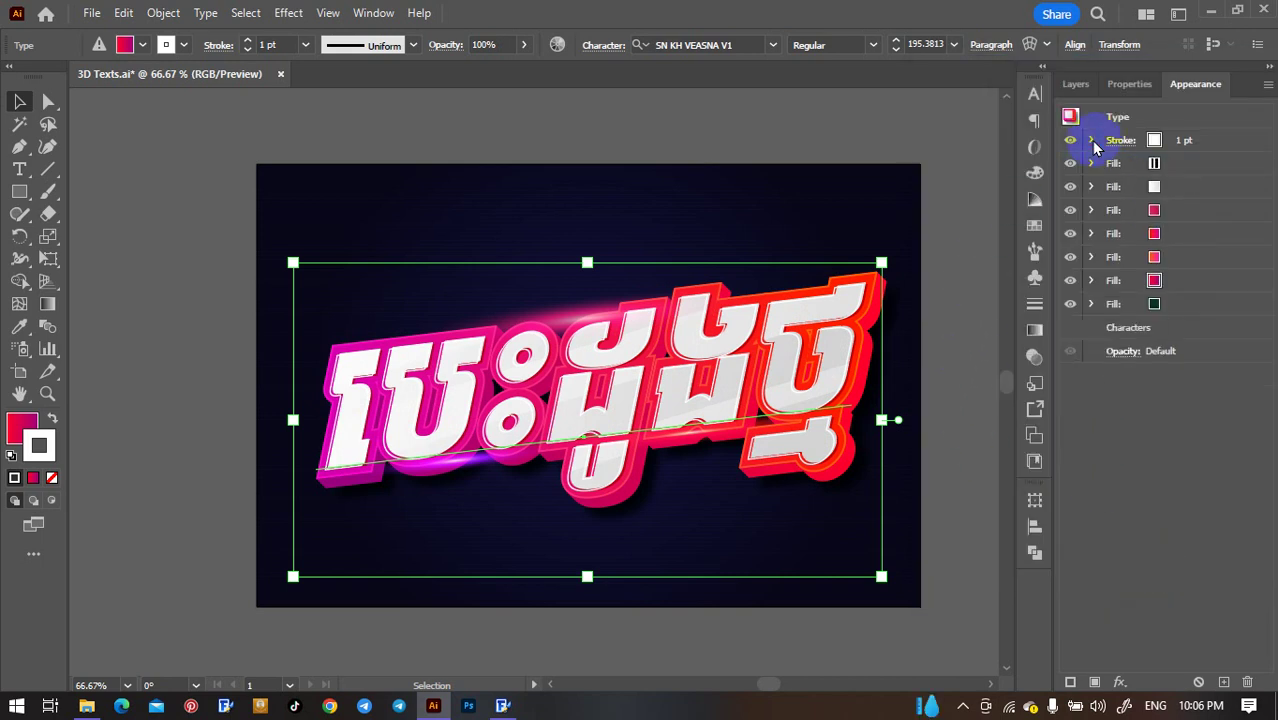
click(1156, 166)
click(1157, 166)
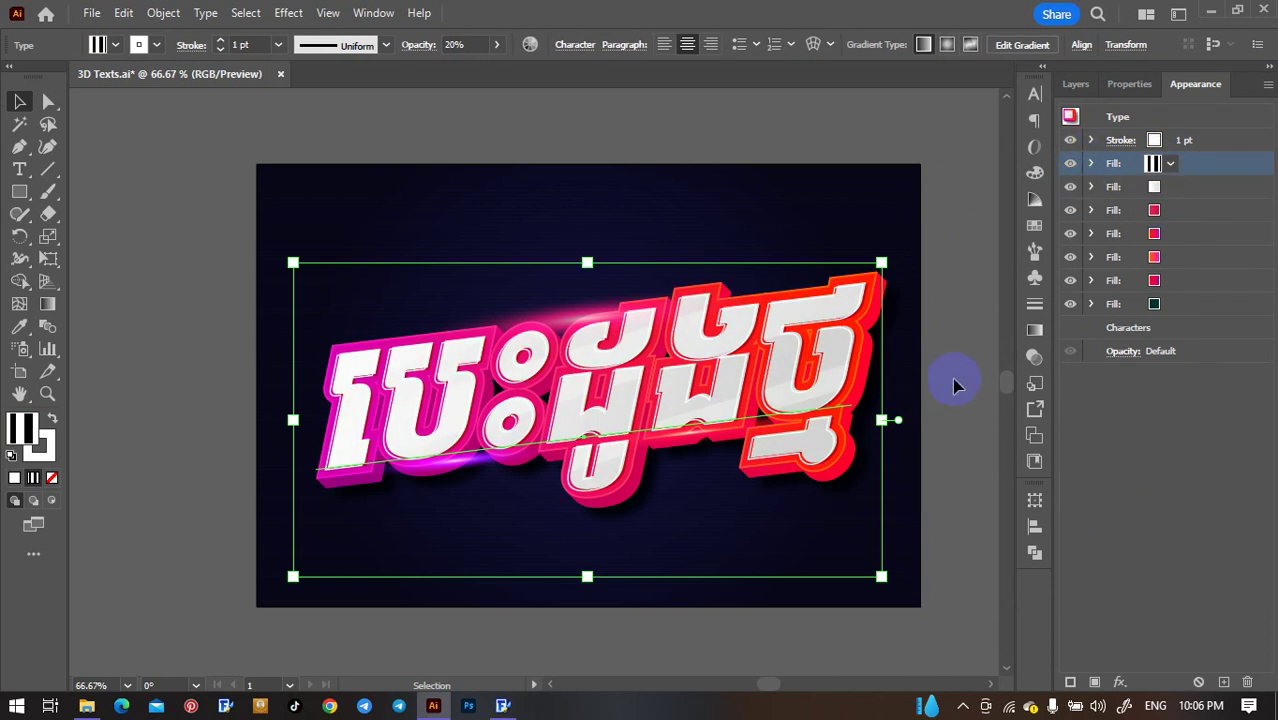
scroll(956, 380, up, 2)
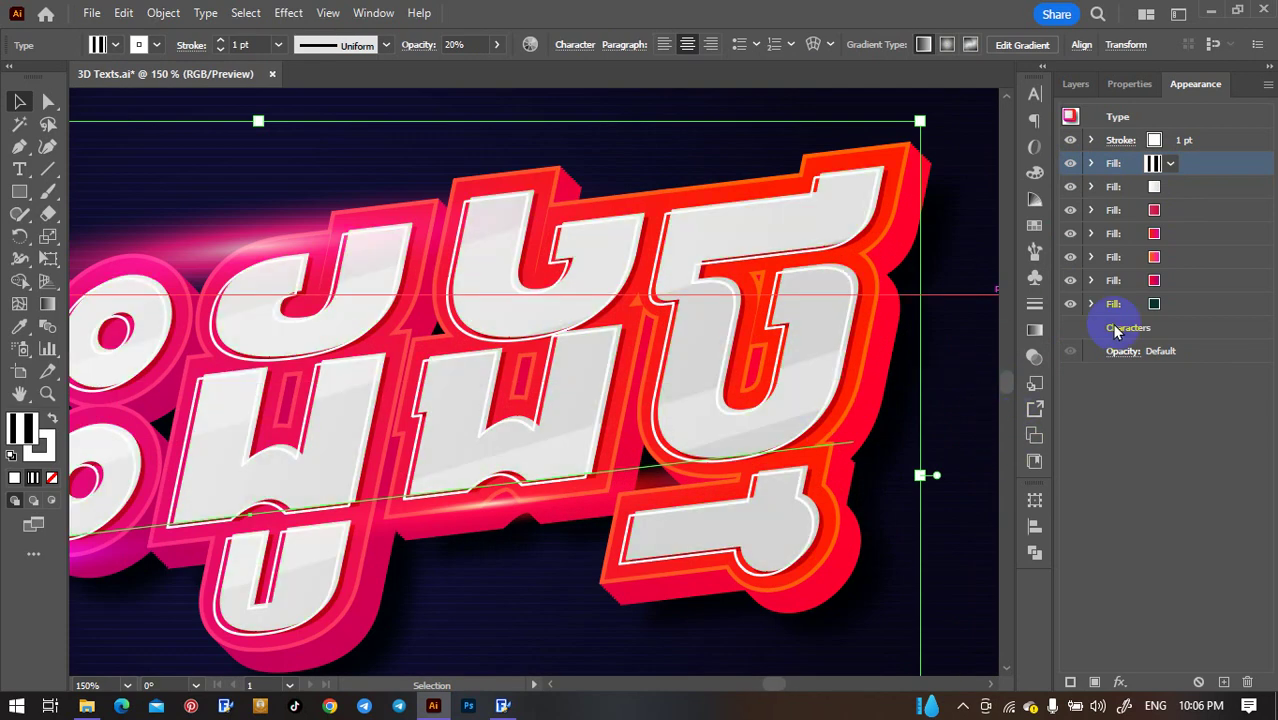
click(1070, 164)
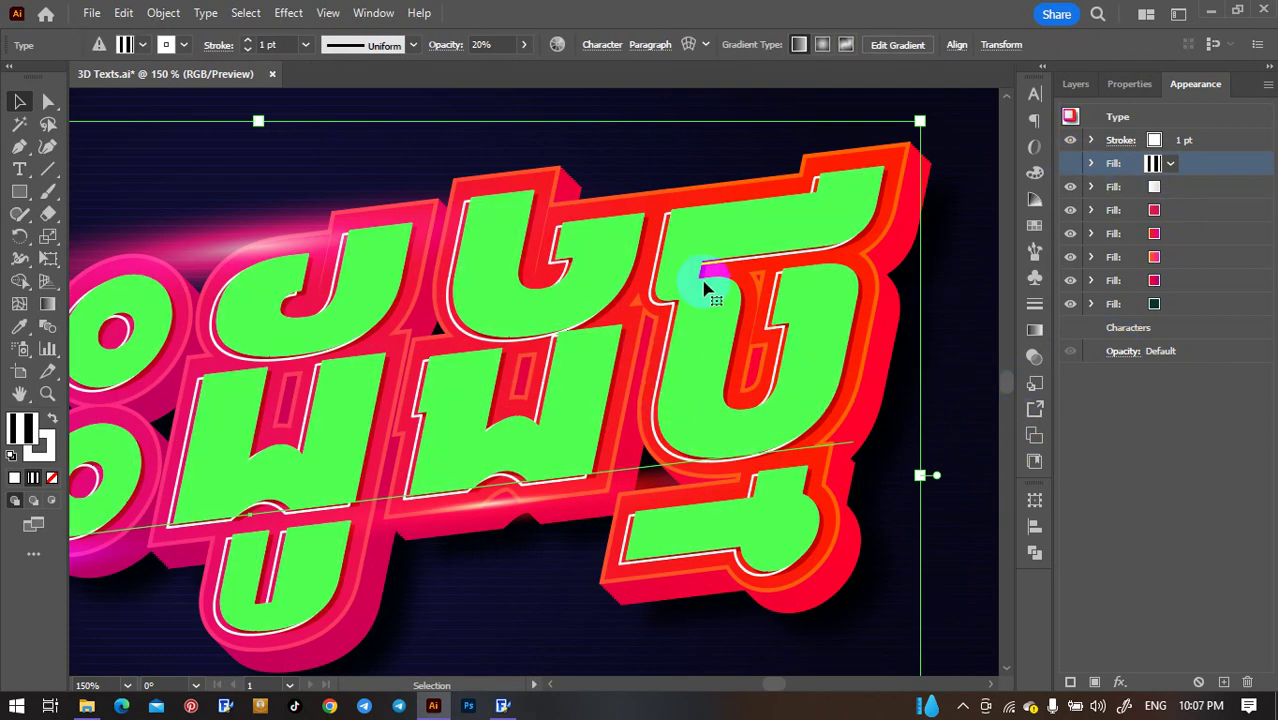
click(1070, 164)
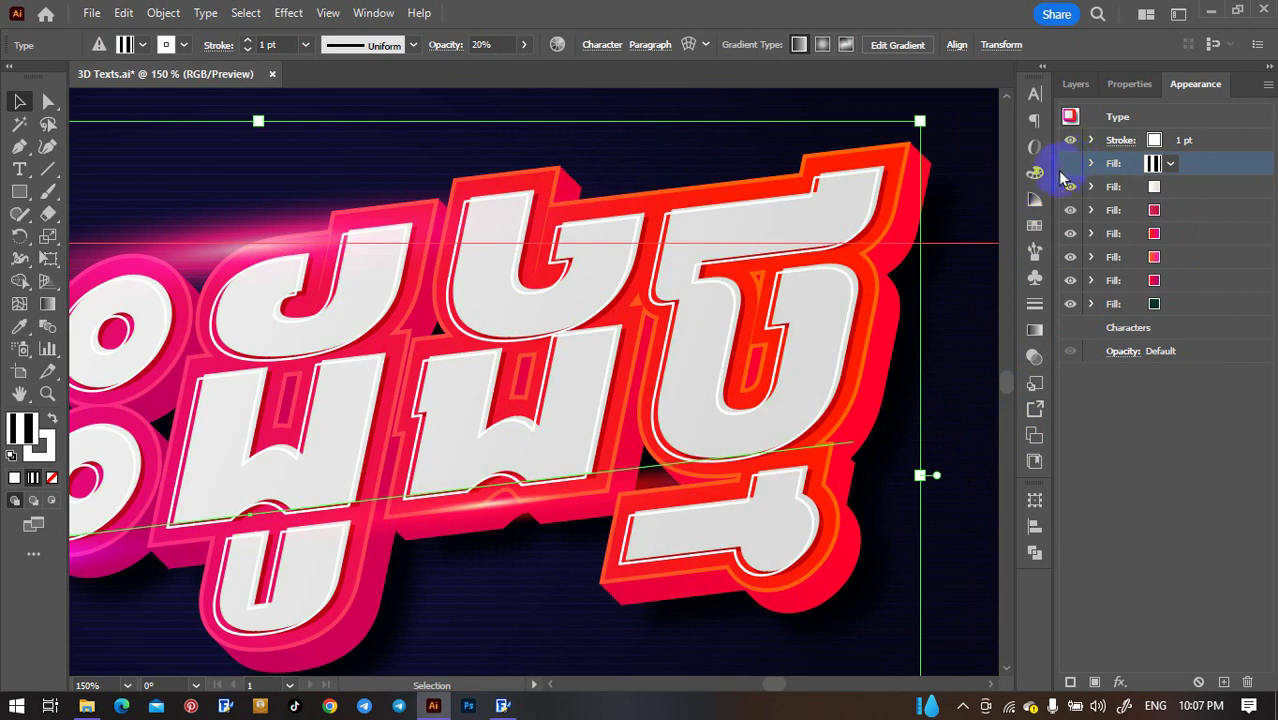
click(1070, 164)
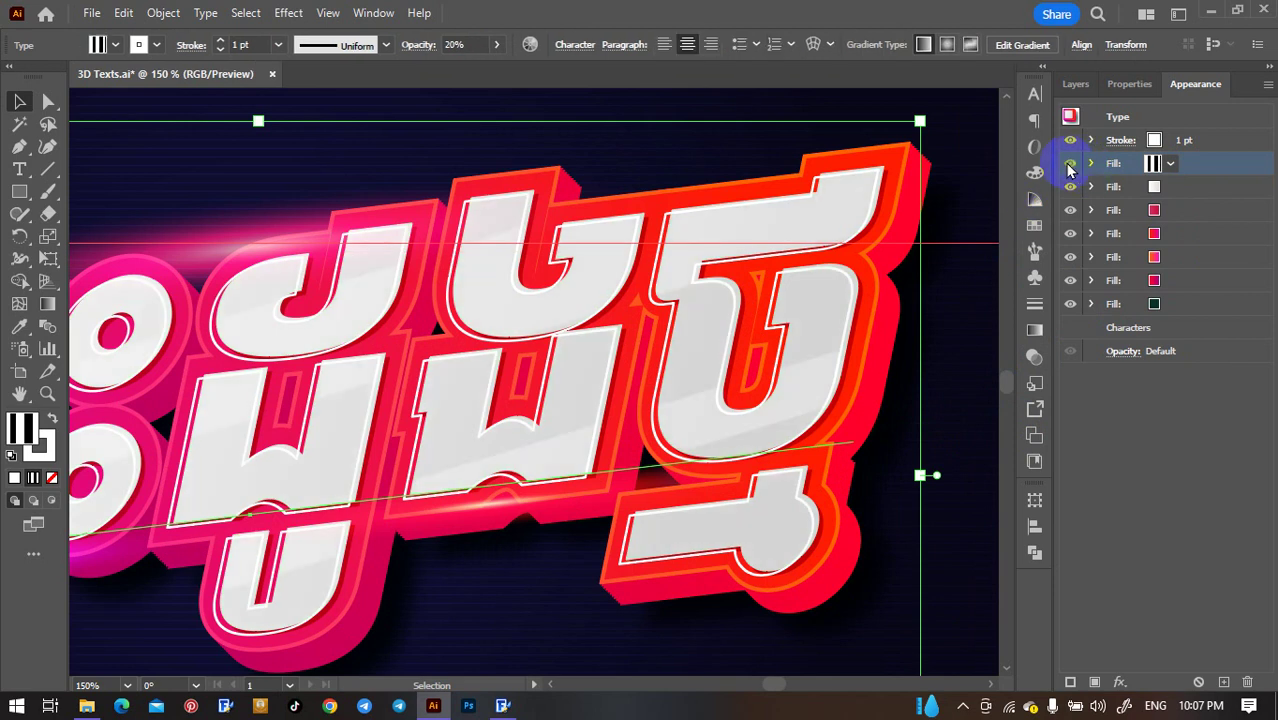
click(1070, 164)
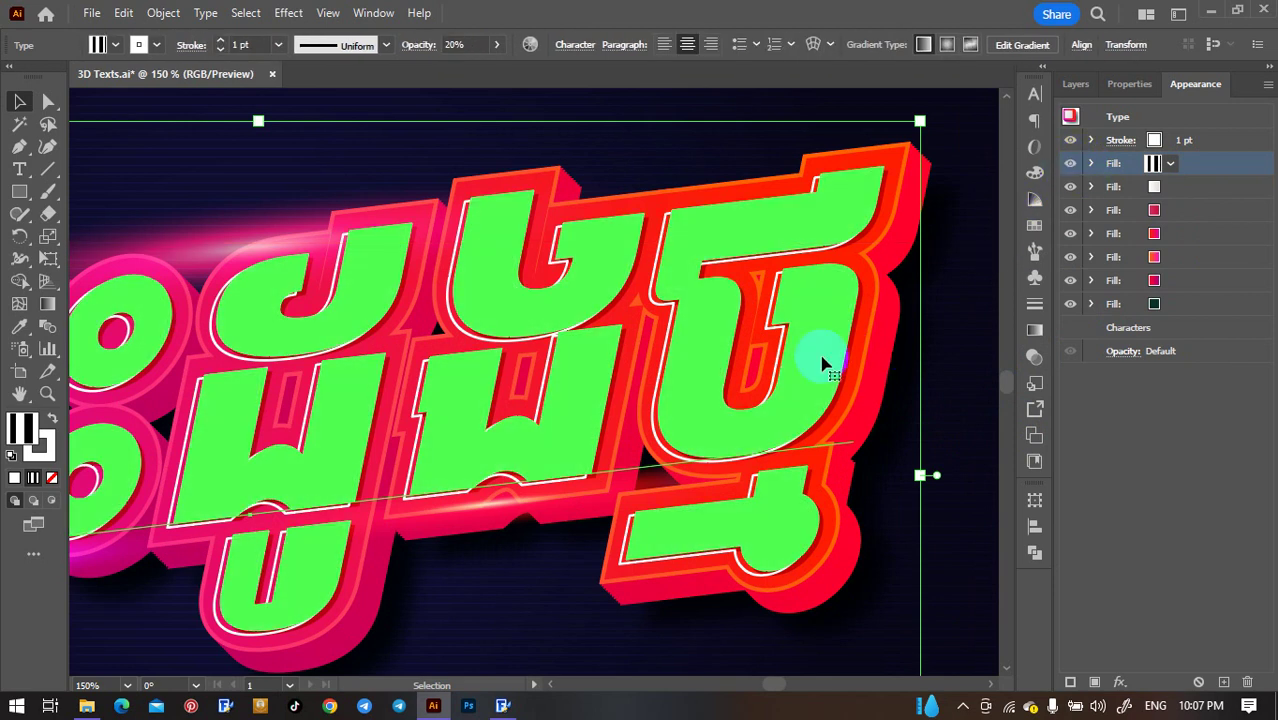
click(1070, 164)
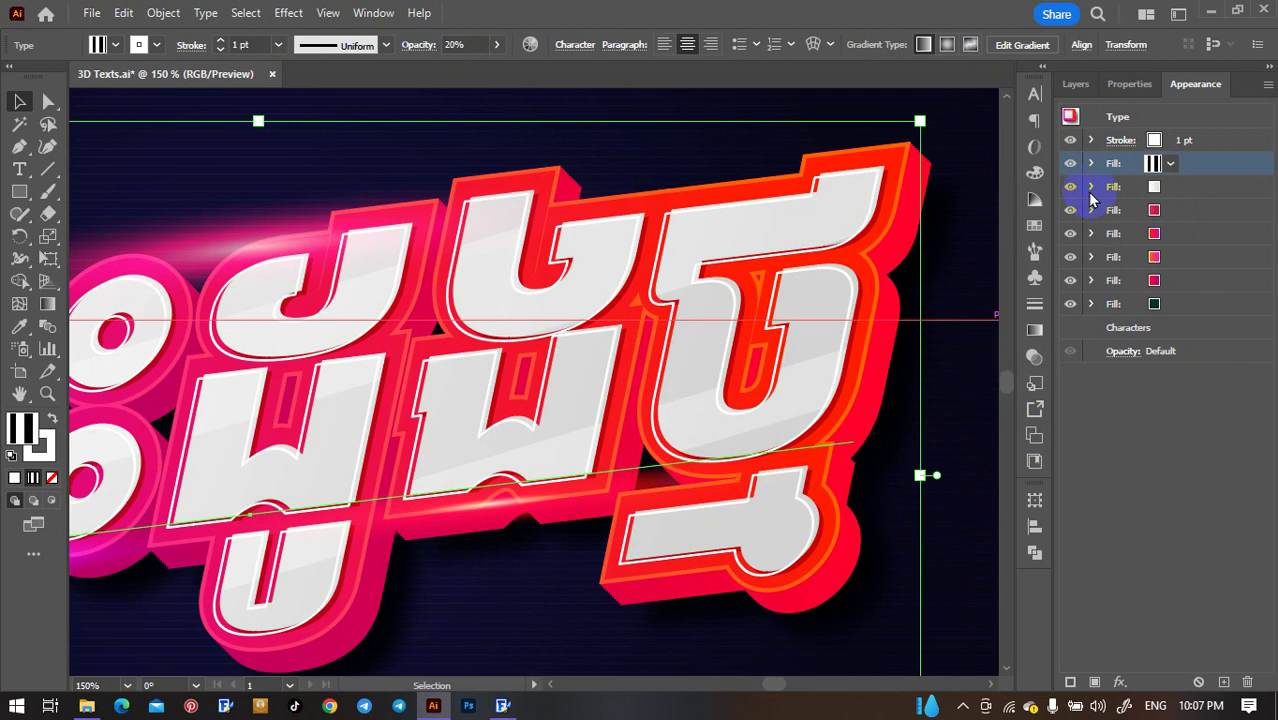
Step: Try a crimson swatch on the text's striped gradient fill
click(1168, 164)
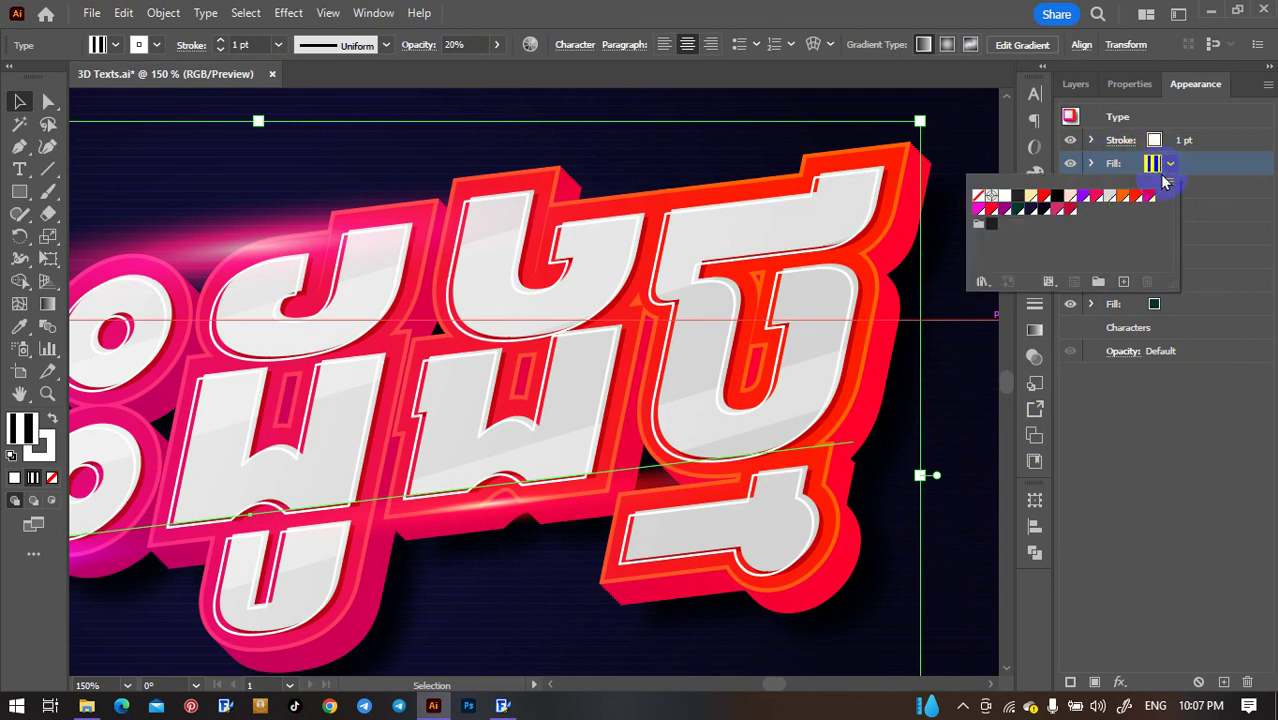
click(1070, 209)
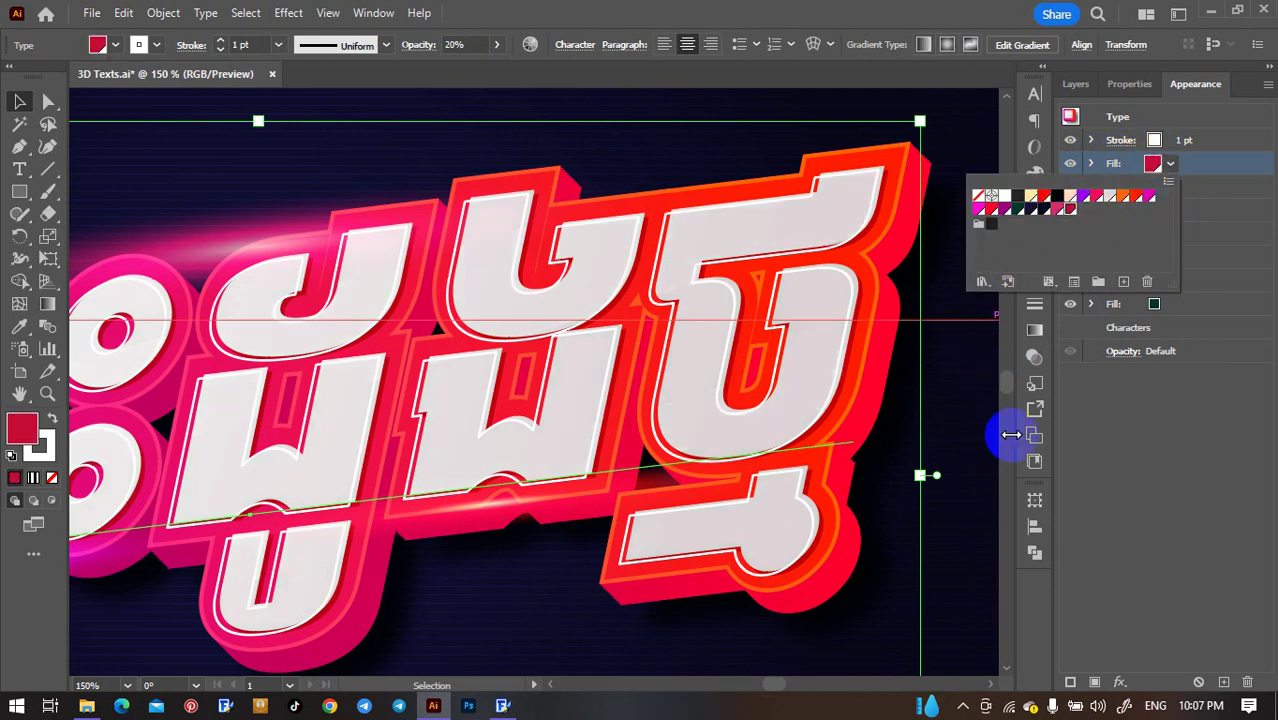
click(1170, 163)
Step: Try pale pink and orange swatches on the white gradient fill below the striped one, and undo both color changes
click(1157, 187)
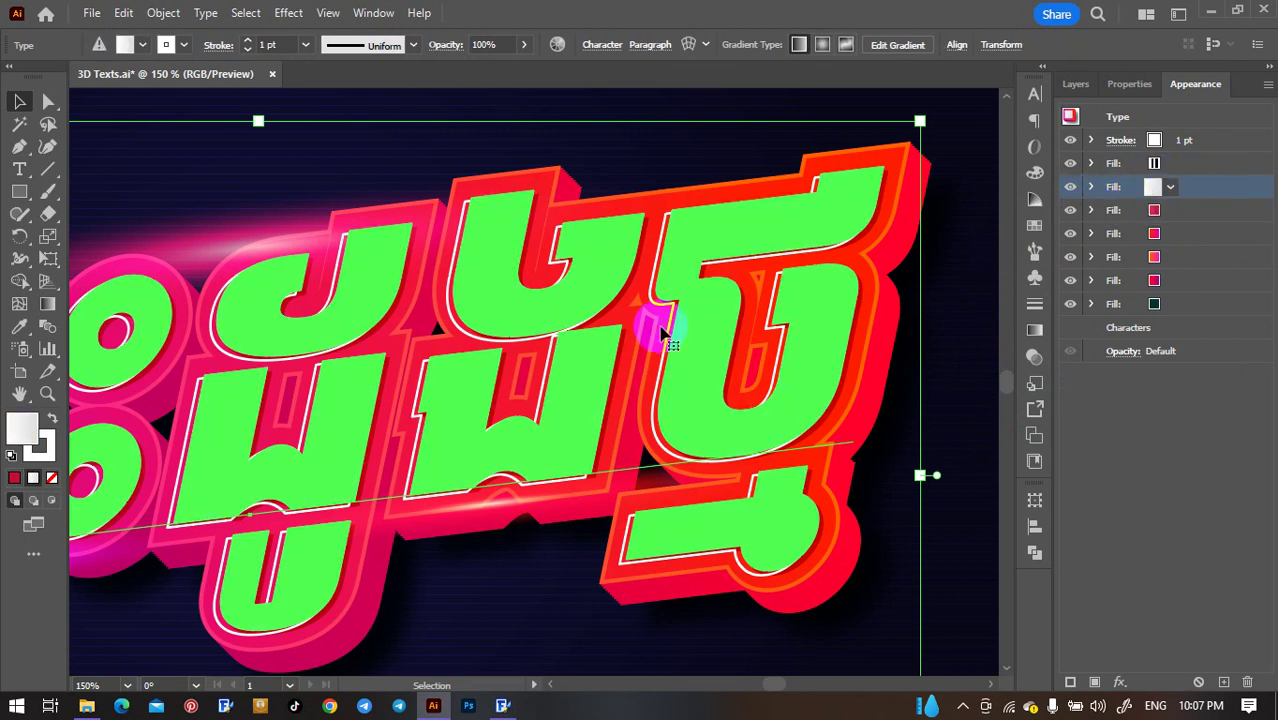
click(1171, 189)
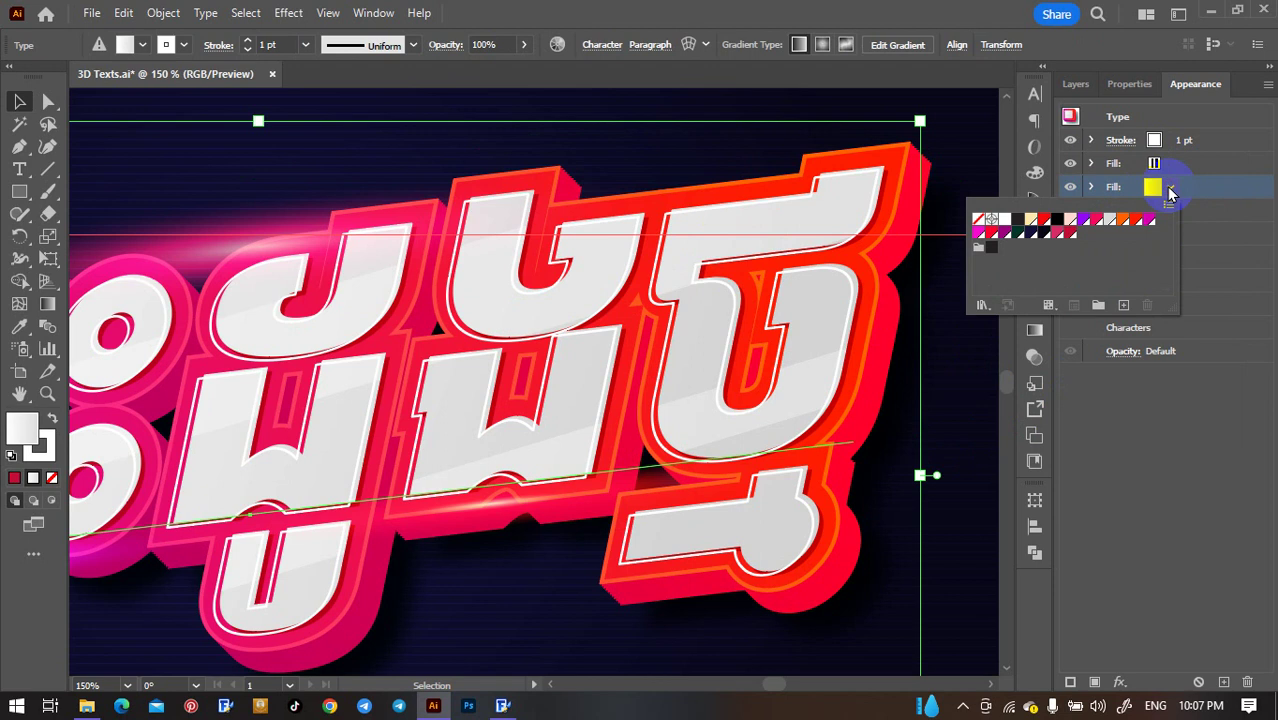
click(1070, 222)
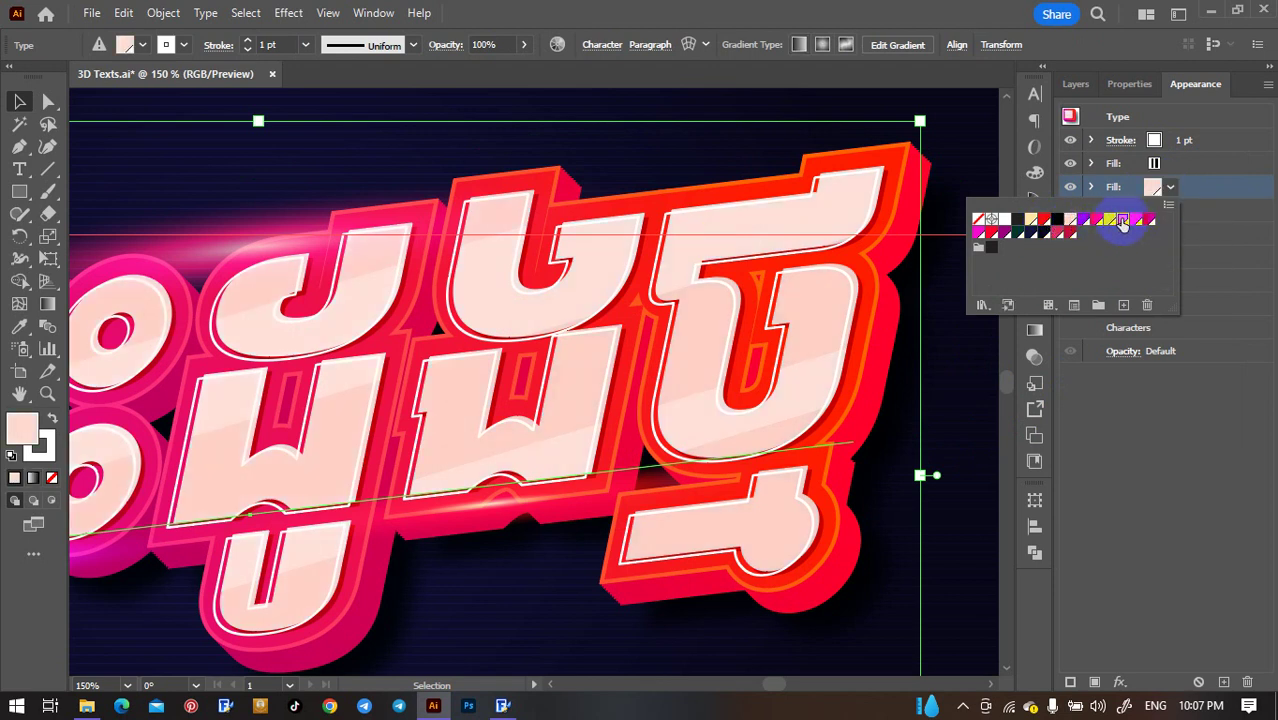
click(1122, 222)
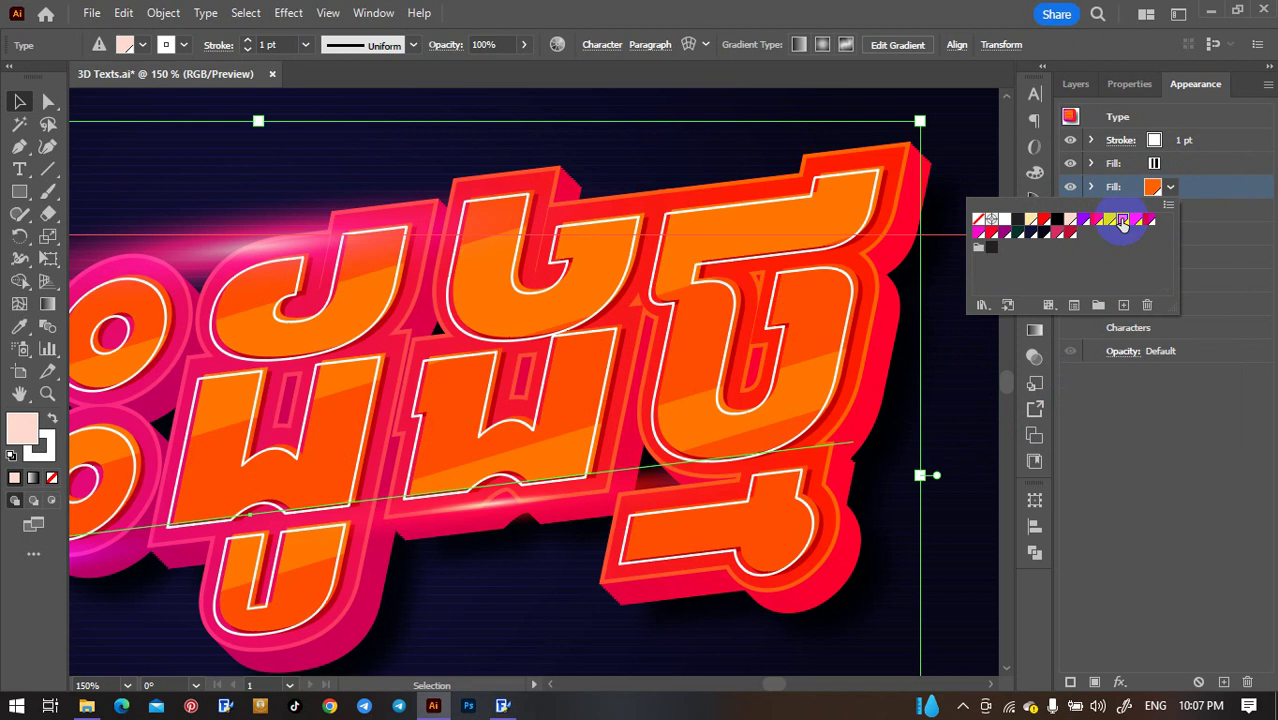
click(1260, 380)
key(ctrl+z)
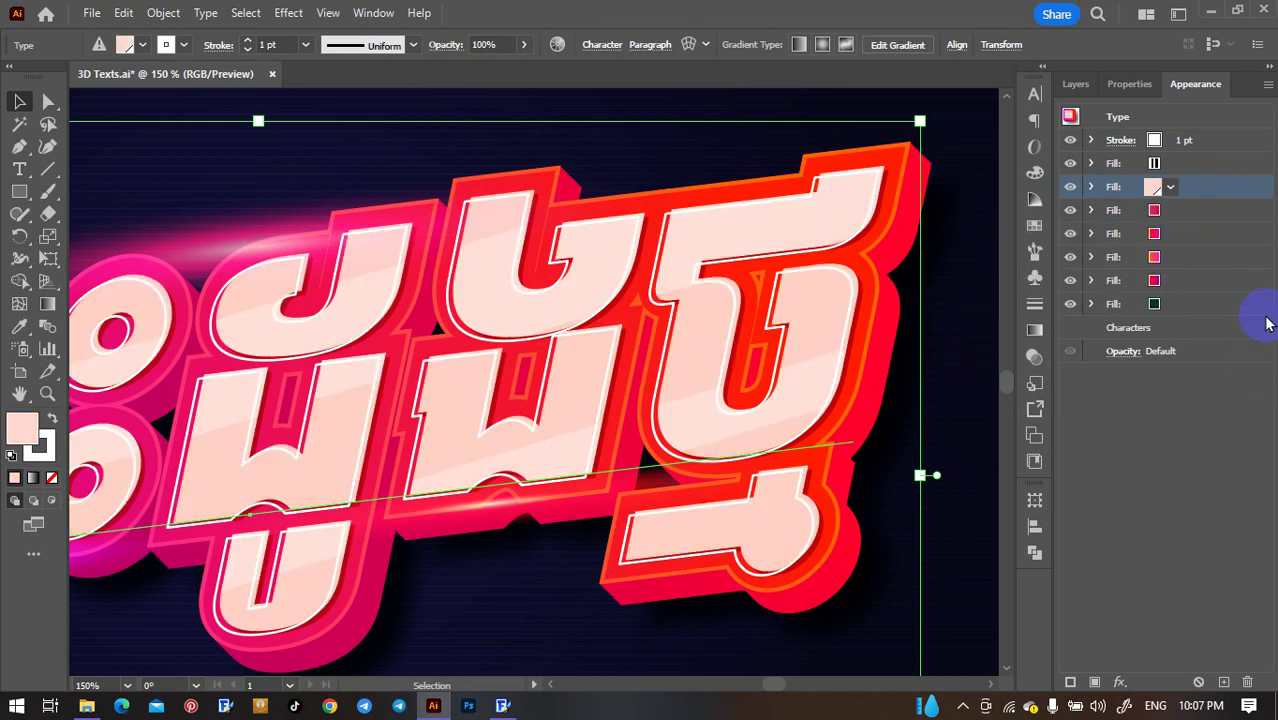
key(ctrl+z)
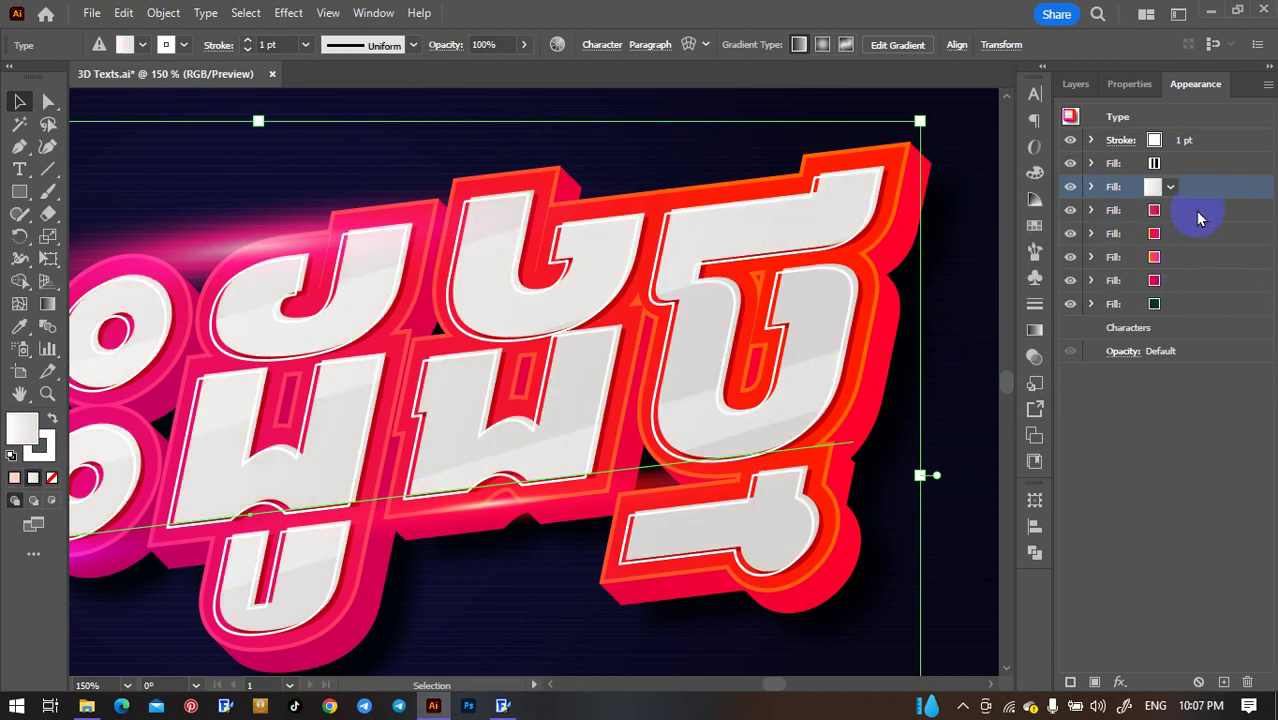
Step: Inspect the crimson fill's swatches and the dark green bottom fill, and deselect the text to view the whole artboard
click(1155, 212)
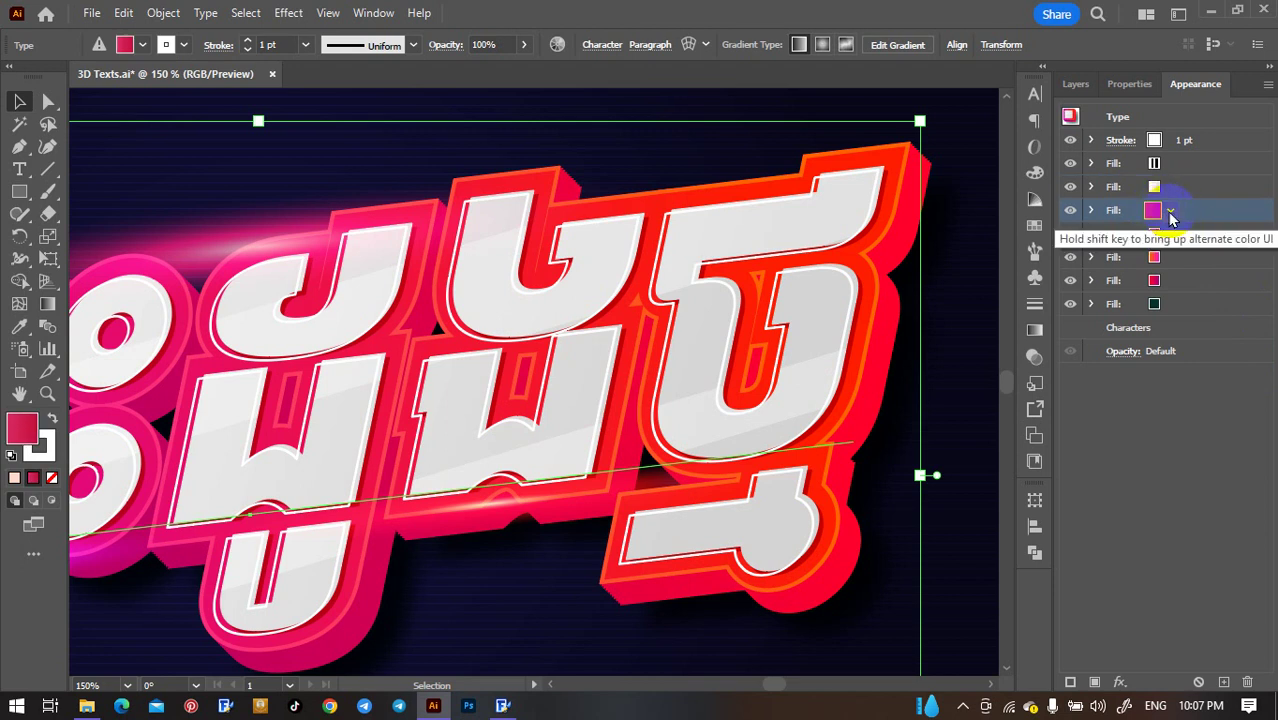
click(1170, 212)
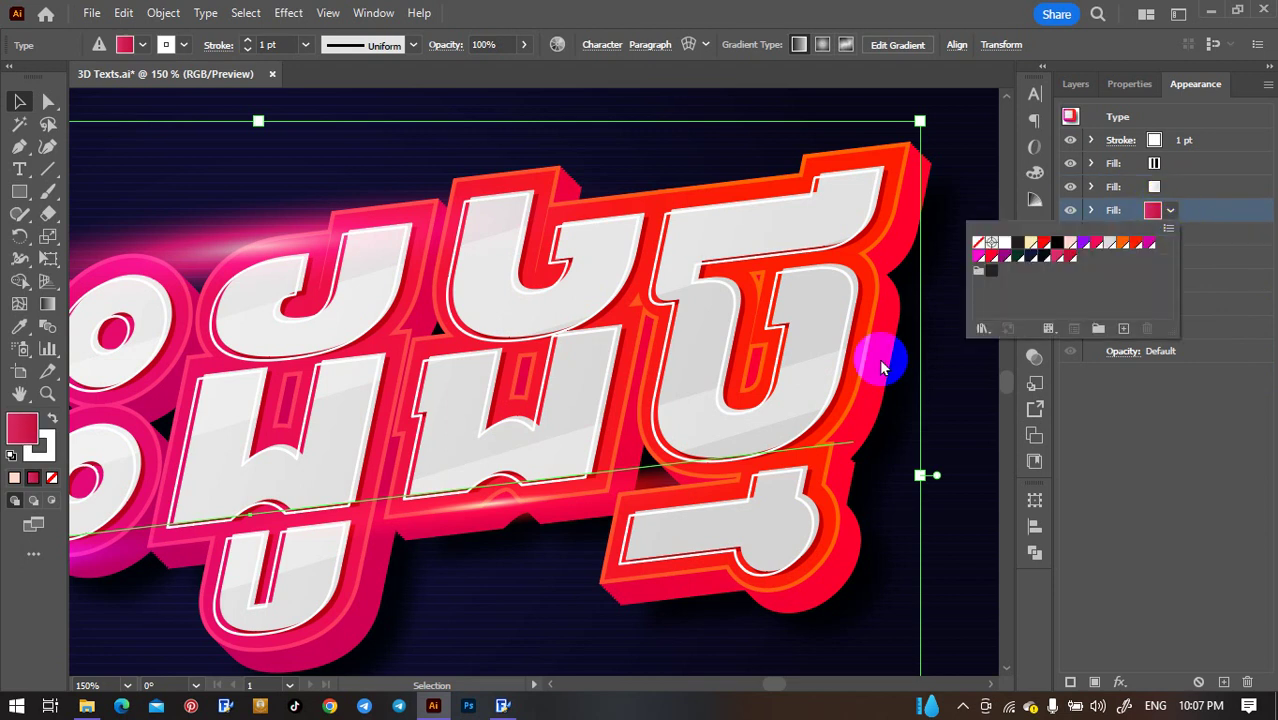
click(1168, 209)
click(1155, 305)
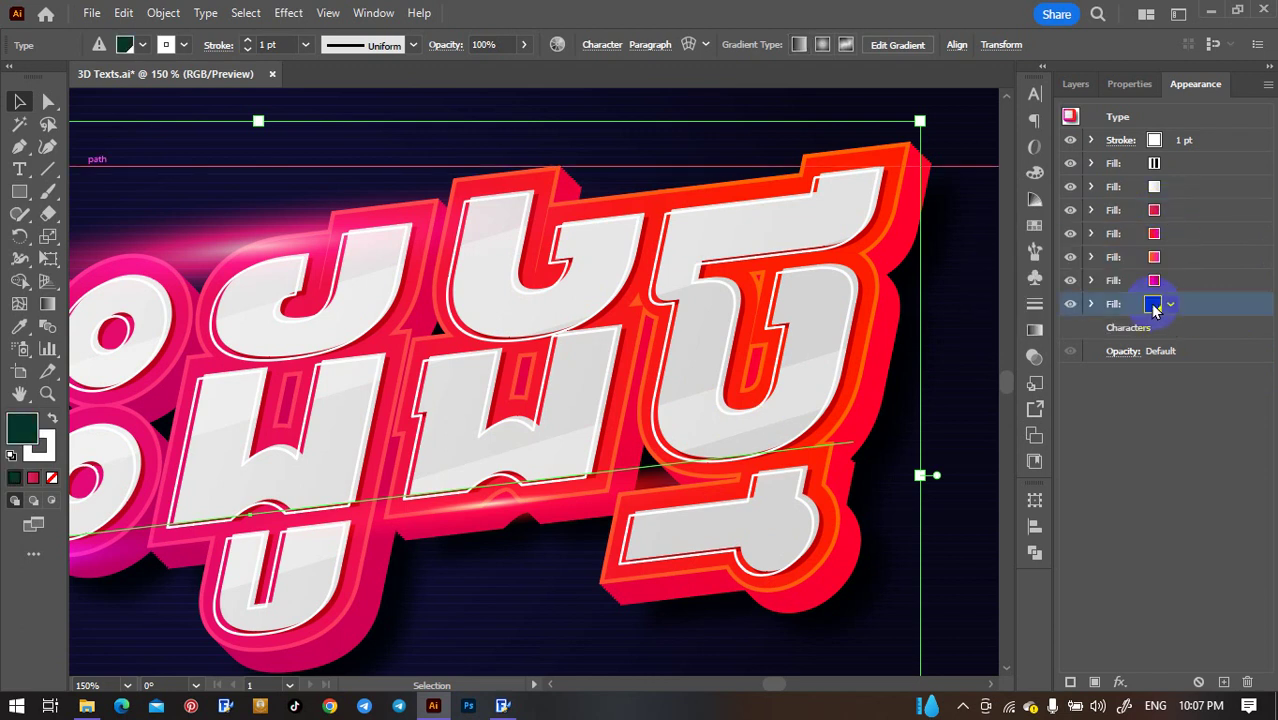
key(ctrl+0)
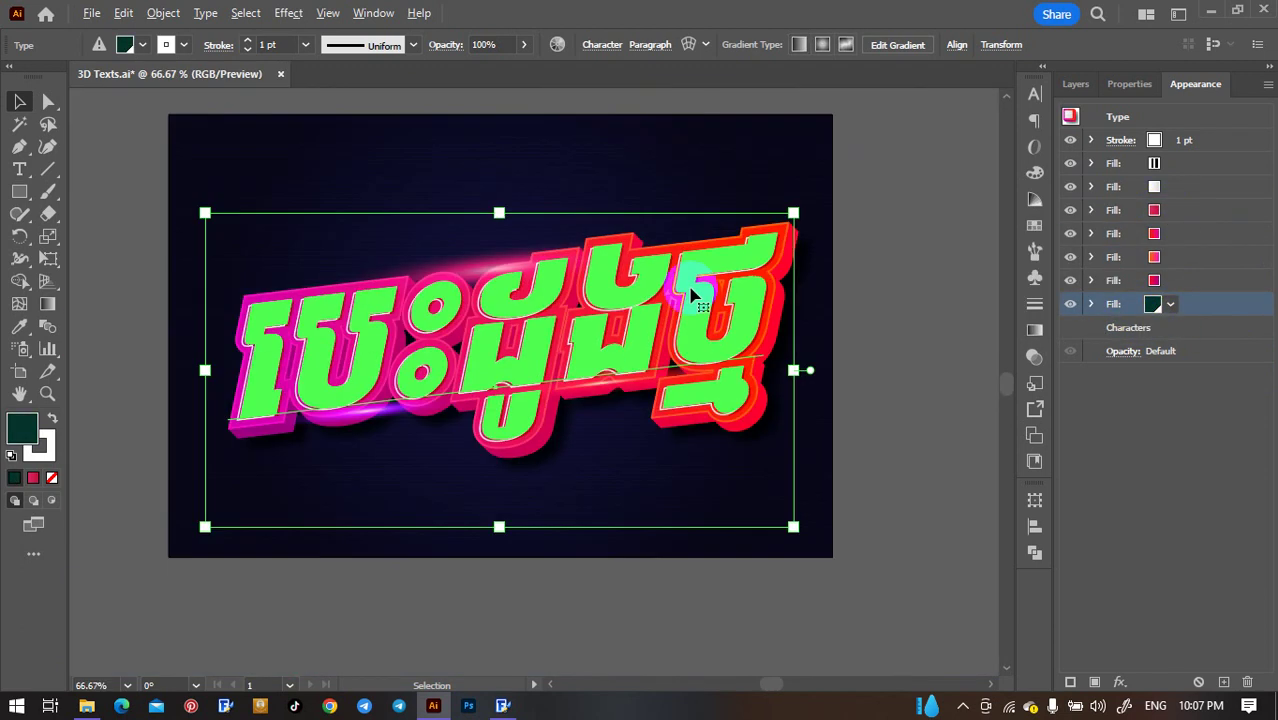
scroll(936, 440, up, 1)
click(935, 430)
scroll(925, 420, up, 2)
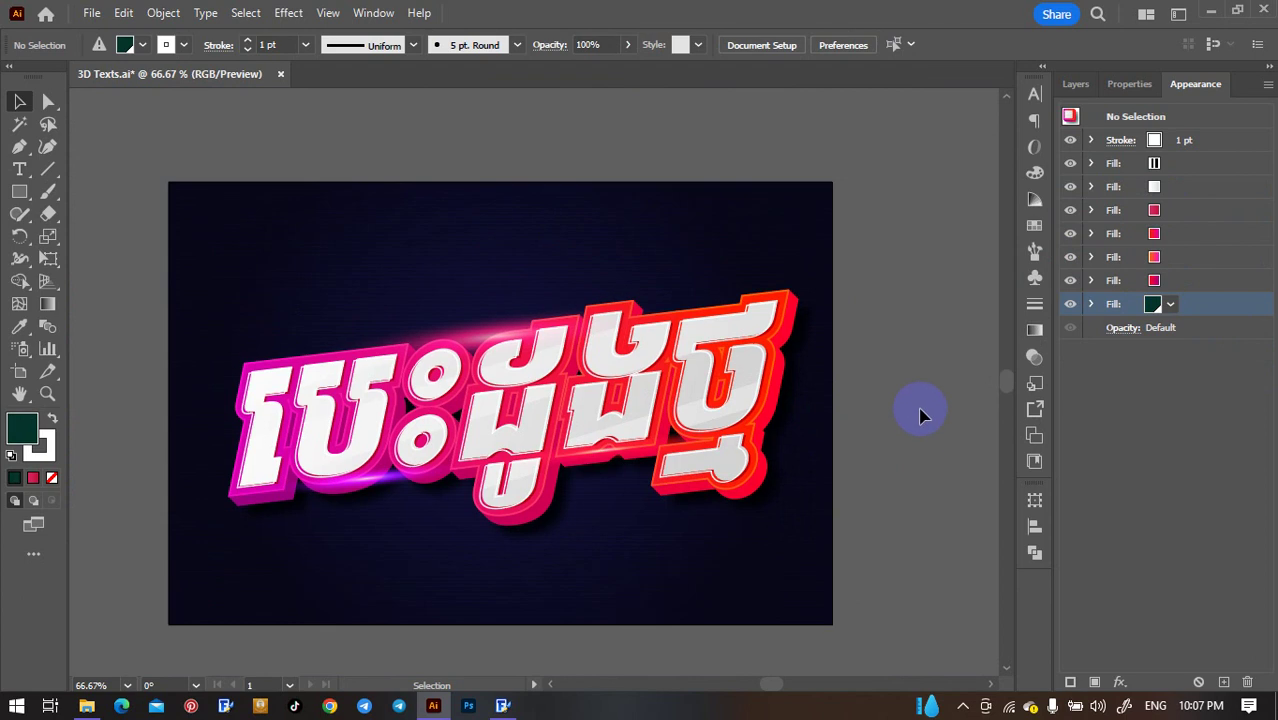
Step: Show the document's layers and hide the background layer
click(1076, 85)
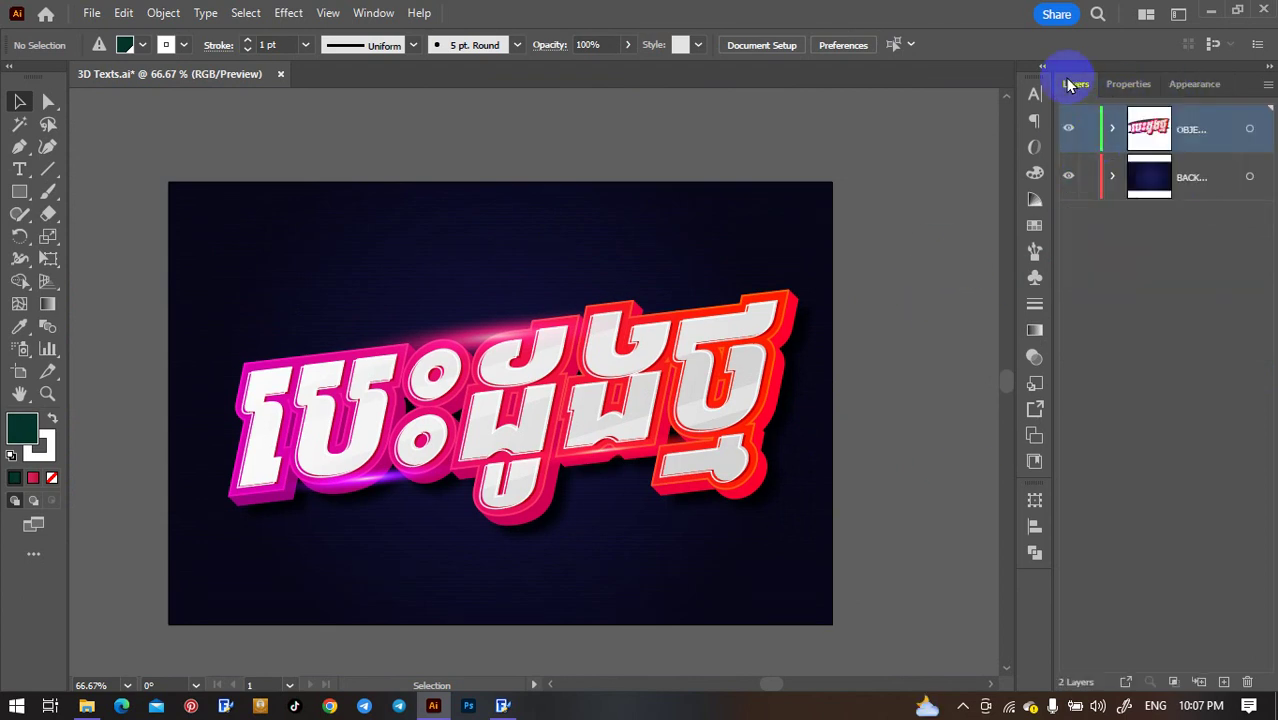
click(560, 238)
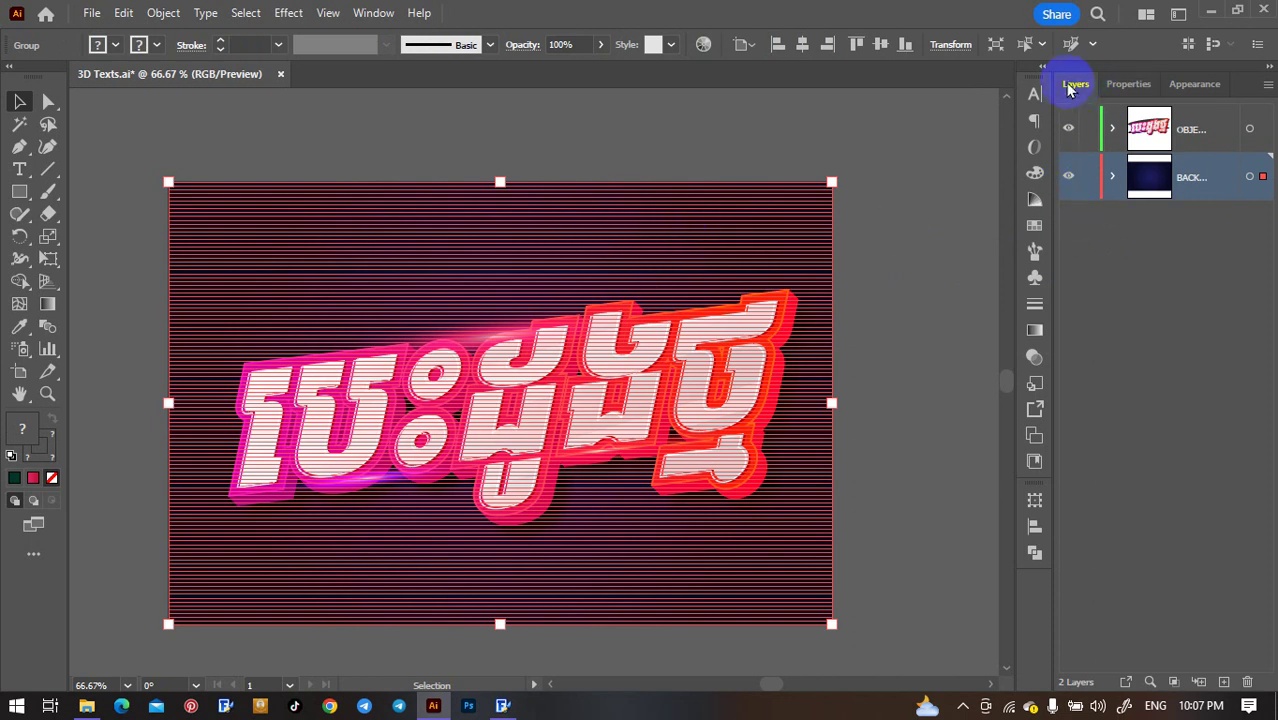
click(1068, 177)
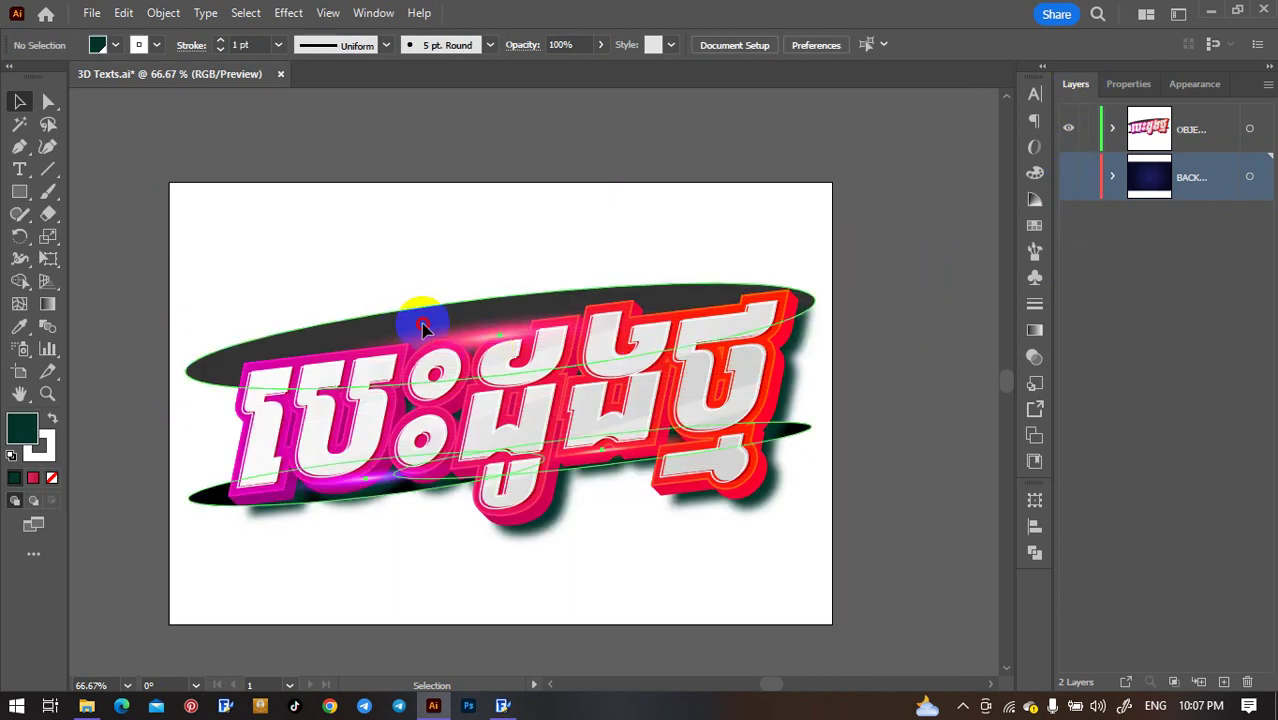
Step: Try moving the group of light flares up off the 3D text and undo the move
click(422, 325)
drag(426, 330, 552, 233)
drag(540, 235, 542, 214)
key(ctrl+z)
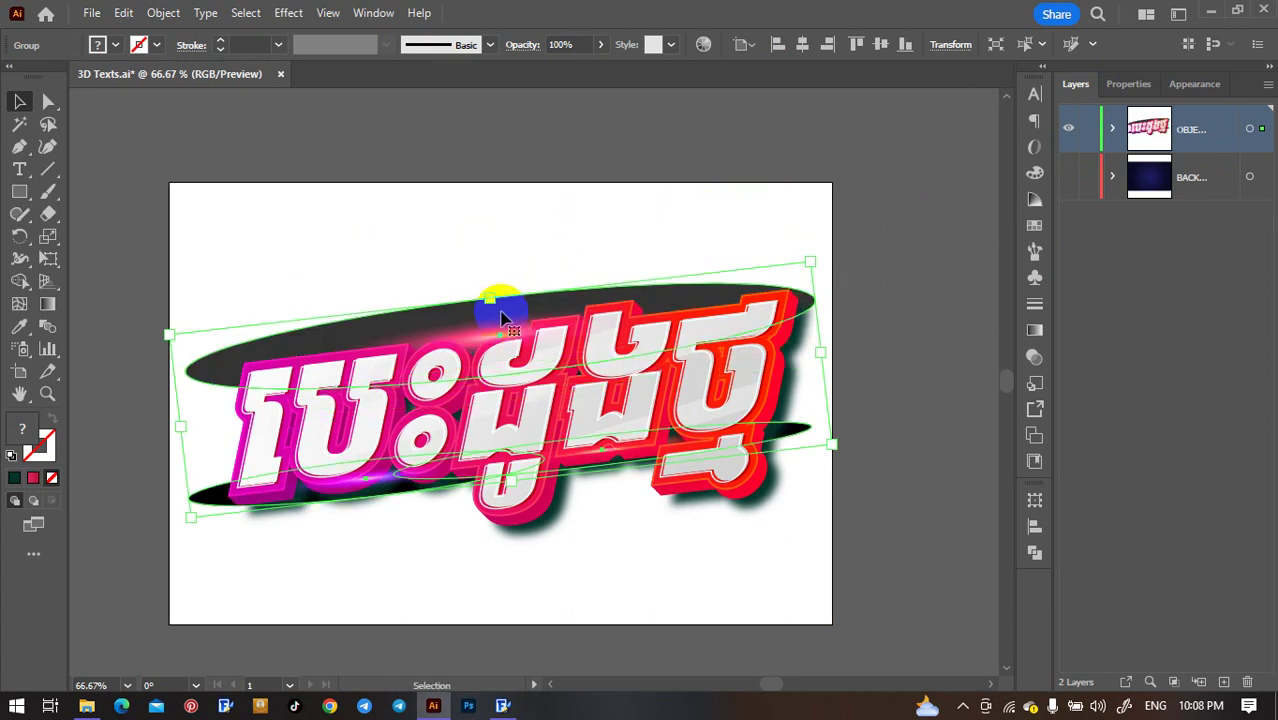
Step: Delete the group of light flares over the text and select the 3D text
drag(506, 316, 531, 171)
key(Delete)
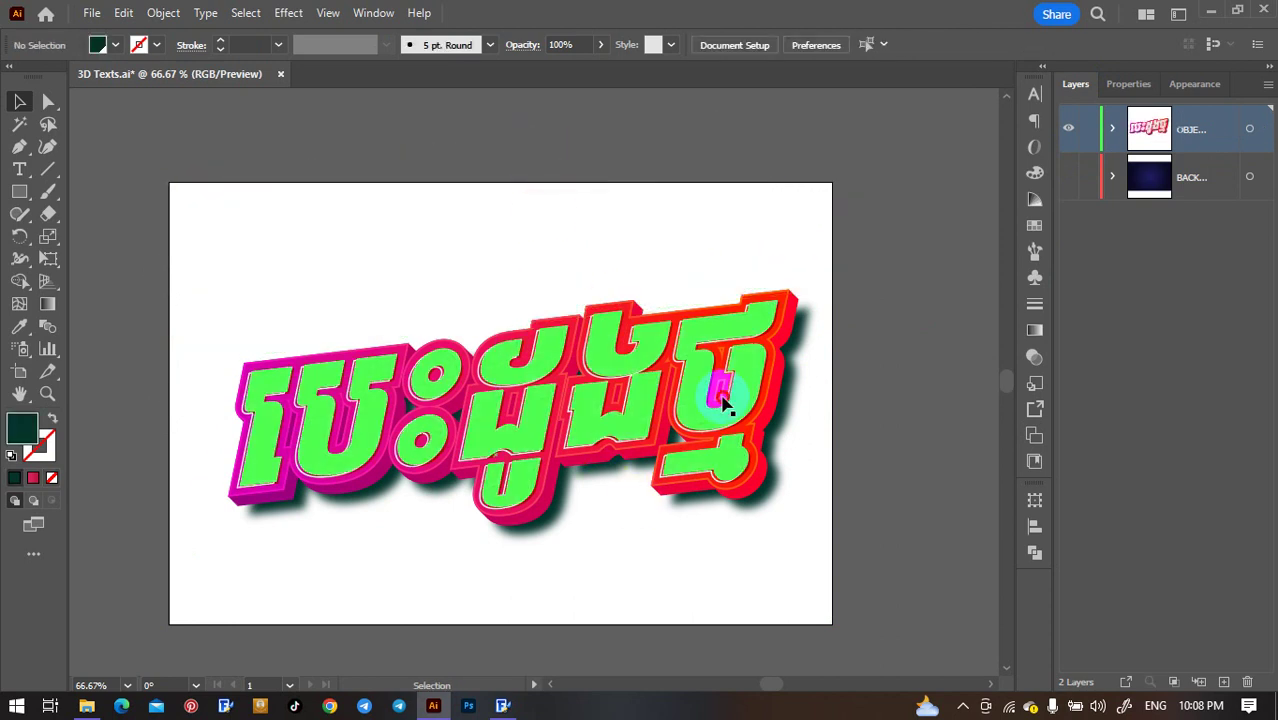
click(728, 400)
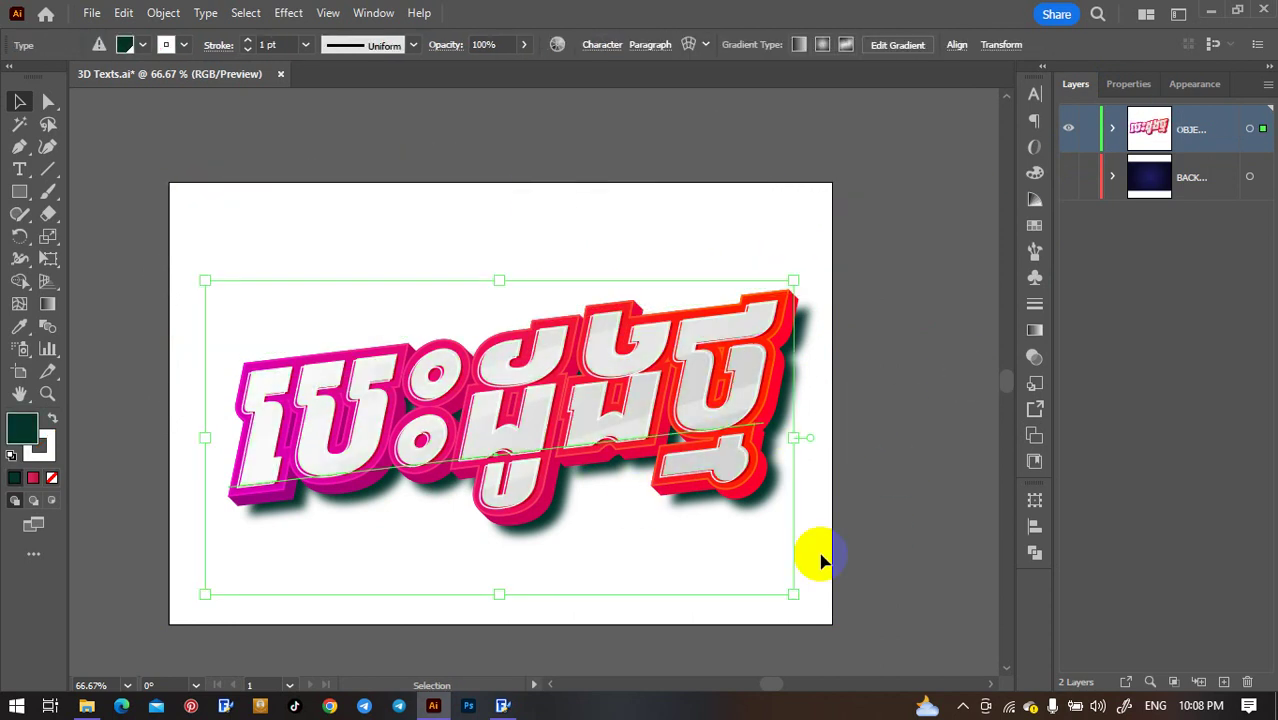
click(770, 508)
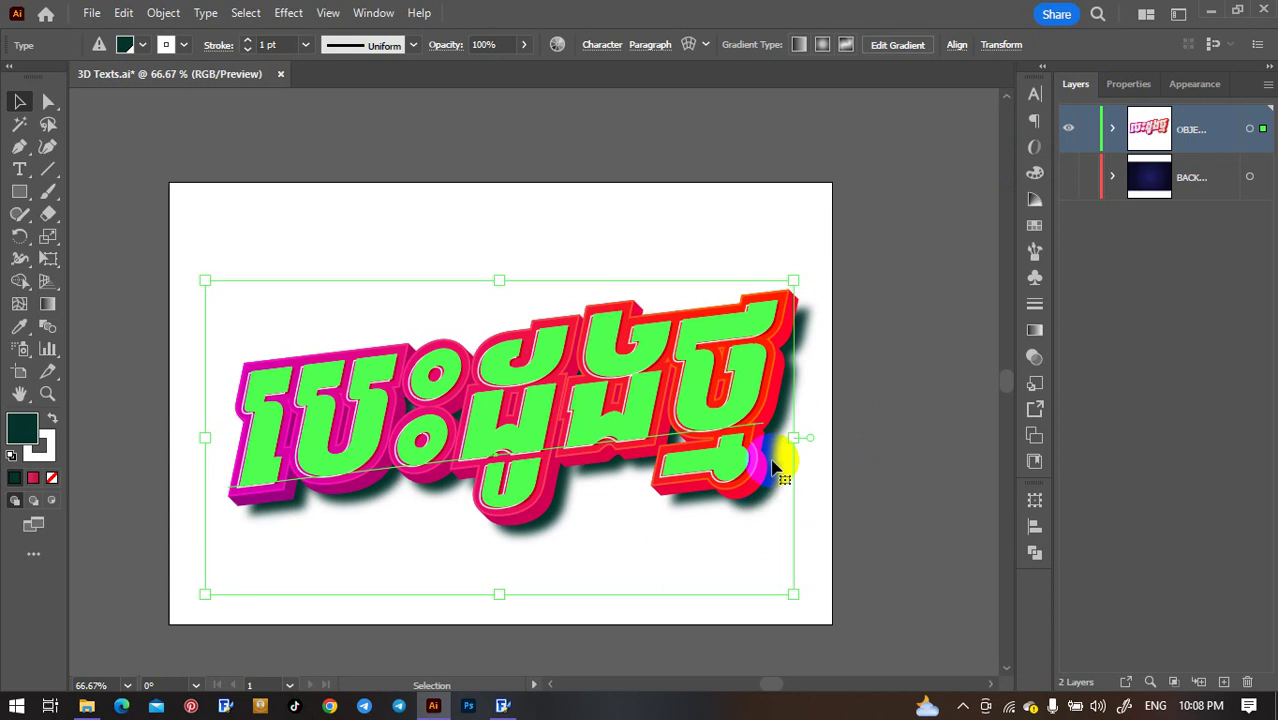
Step: Toggle the visibility of the dark green bottom fill and of its Gaussian Blur to compare the shadow on the 3D text
click(1130, 85)
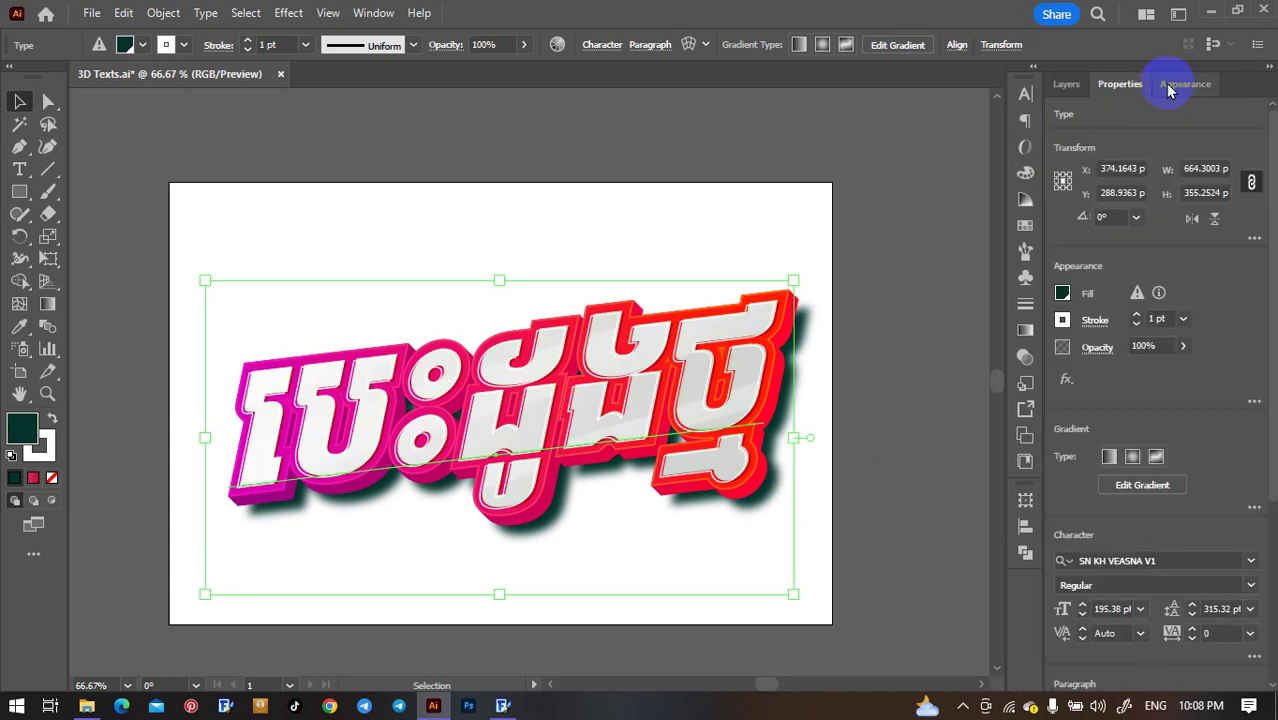
click(1184, 84)
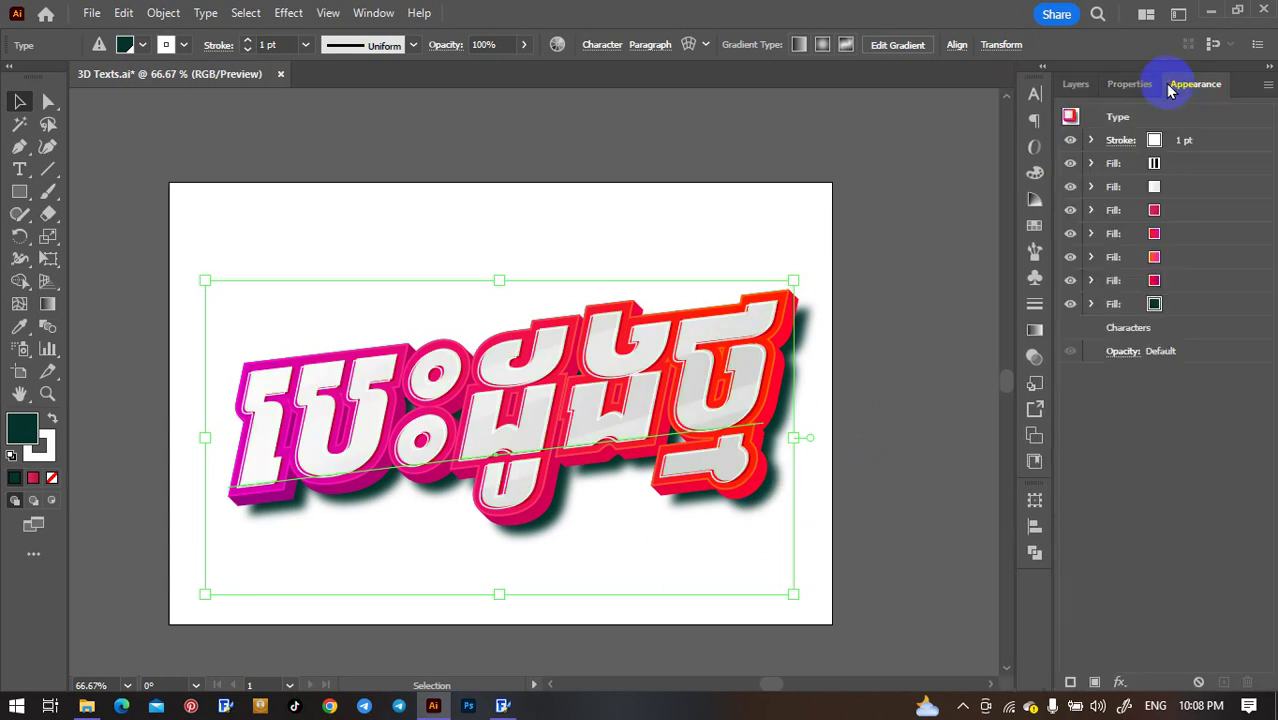
click(1071, 304)
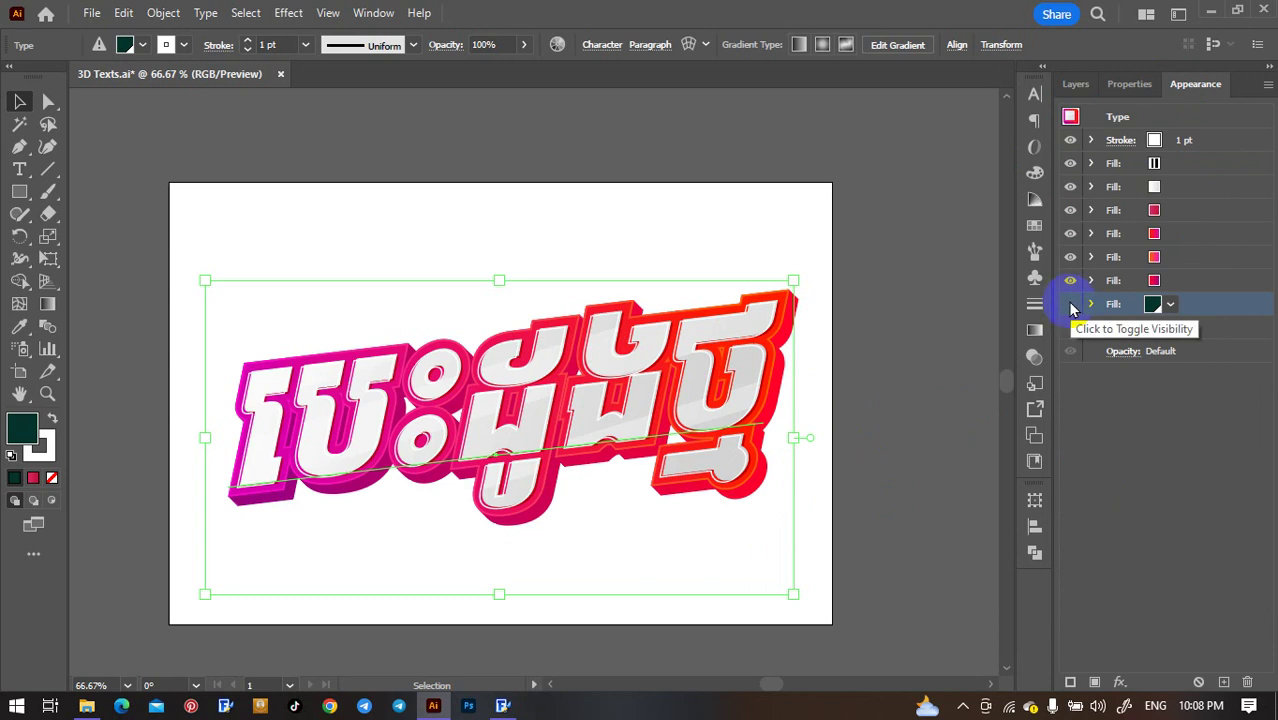
click(1071, 304)
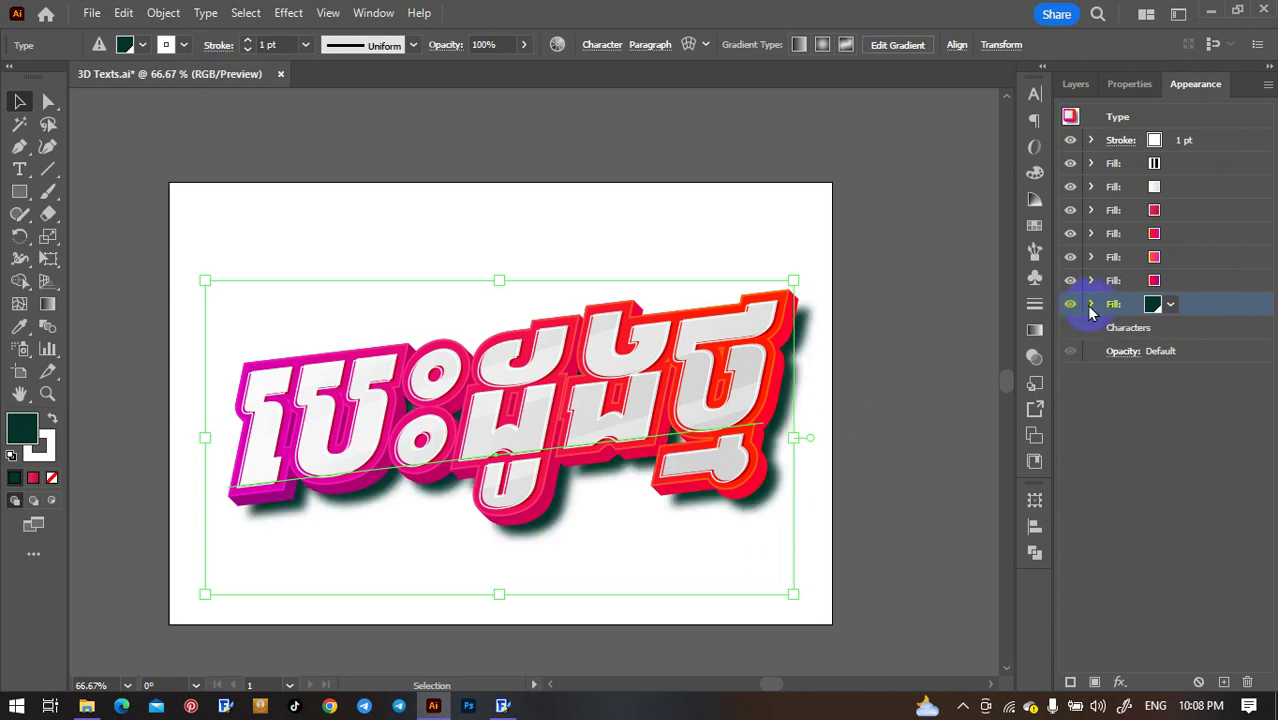
click(1090, 306)
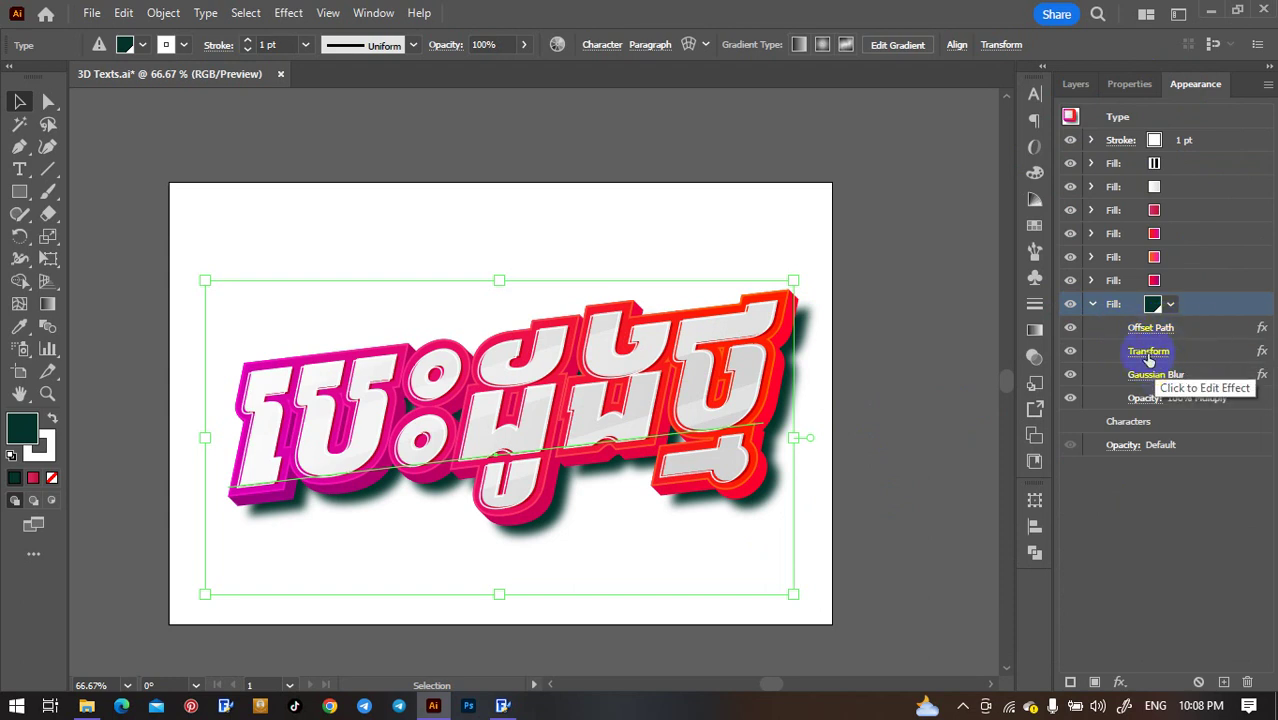
click(1069, 376)
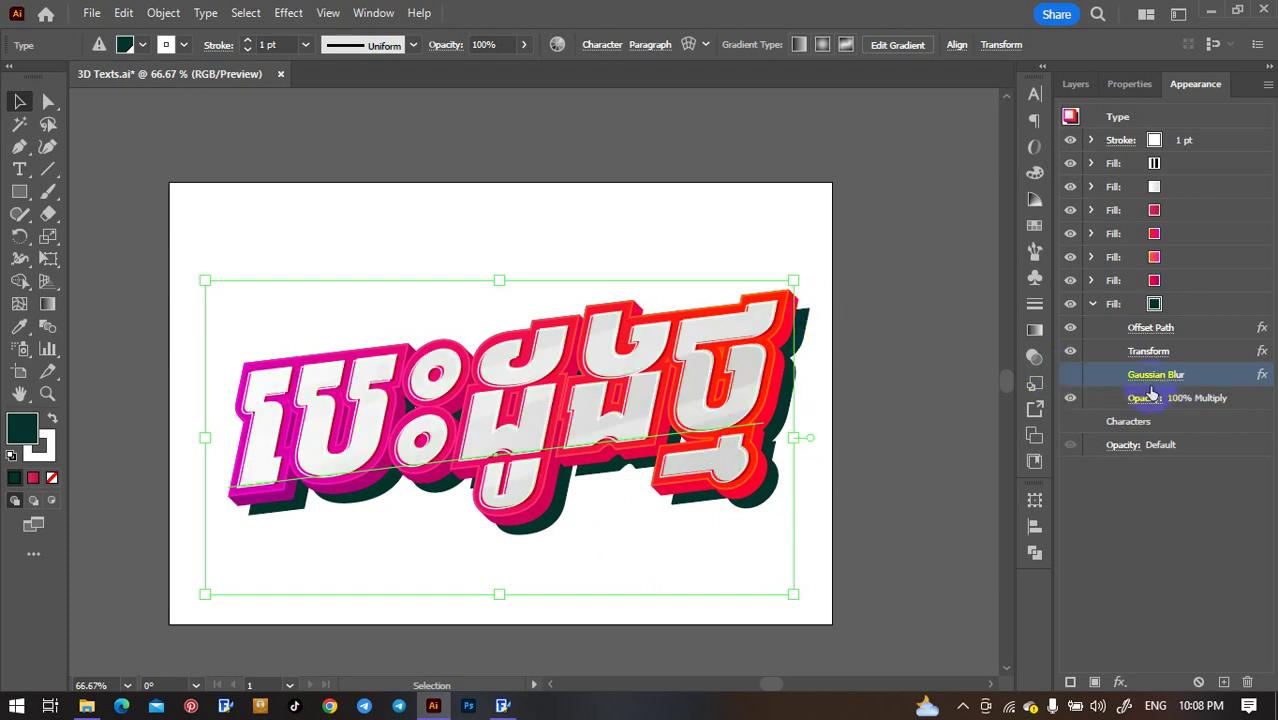
click(1070, 378)
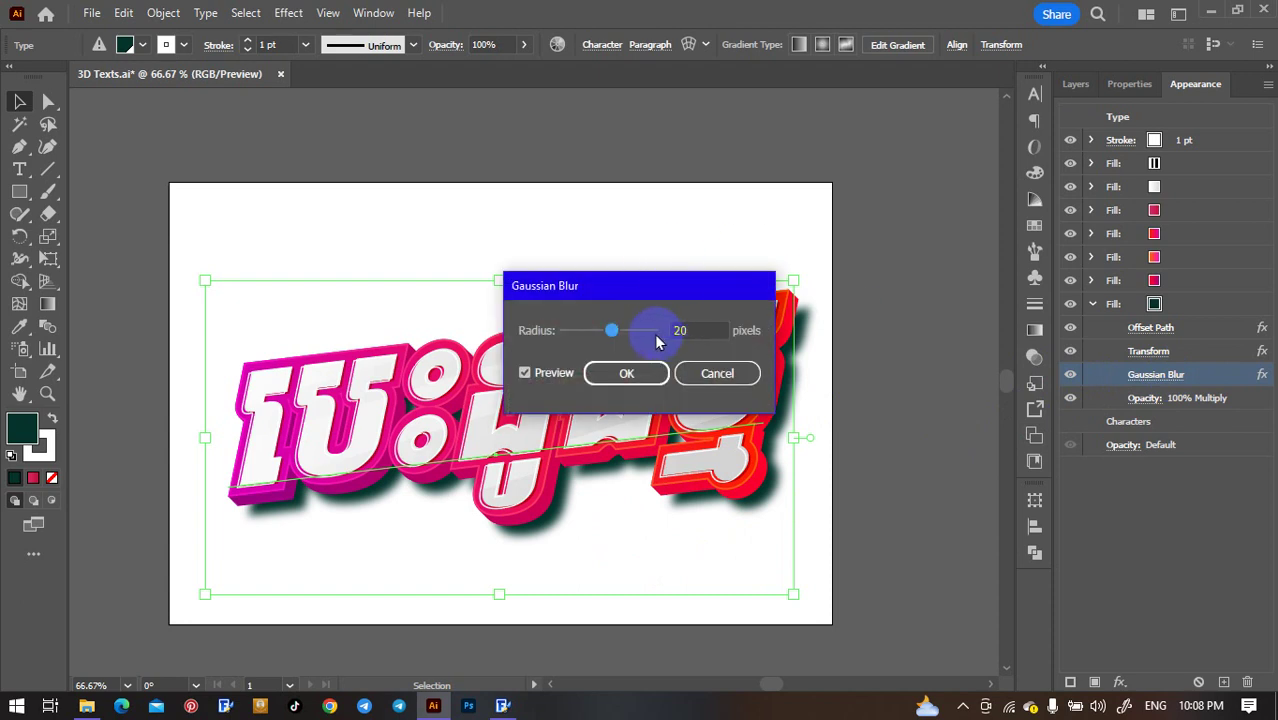
Step: Set the Gaussian Blur radius of the dark green bottom fill to about 4.7 pixels and deselect the text
drag(635, 286, 865, 122)
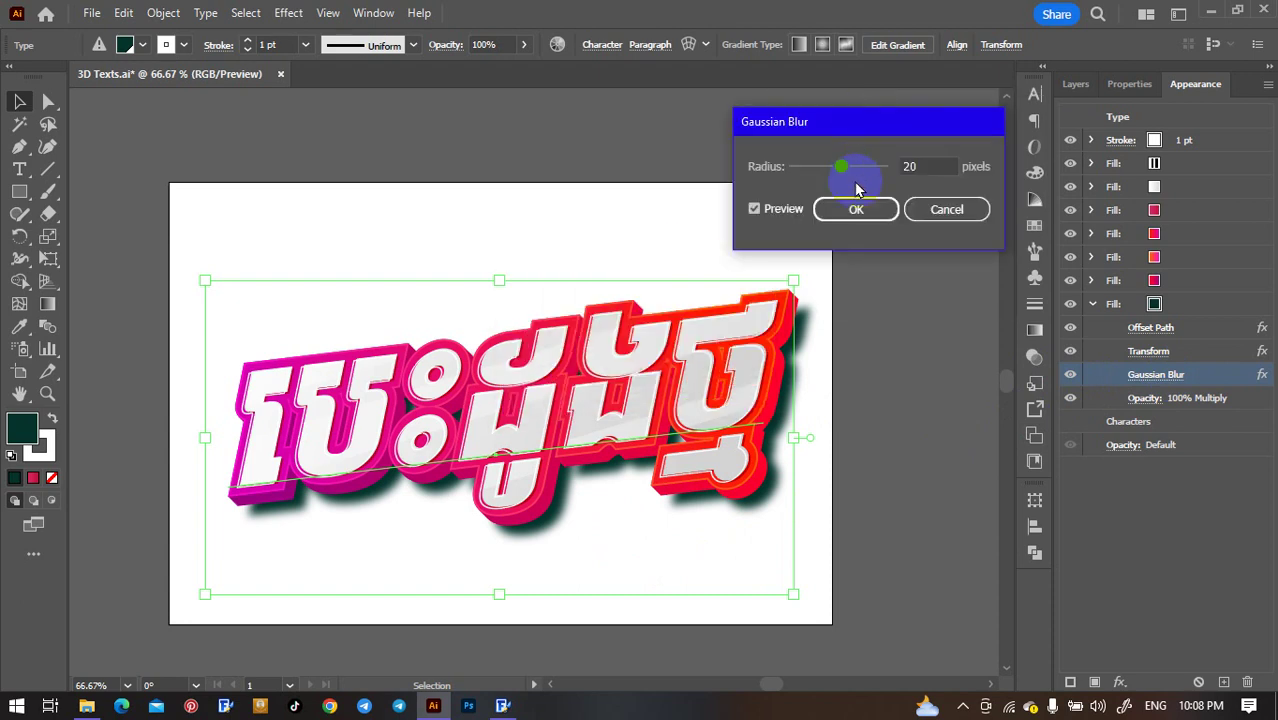
drag(845, 166, 828, 174)
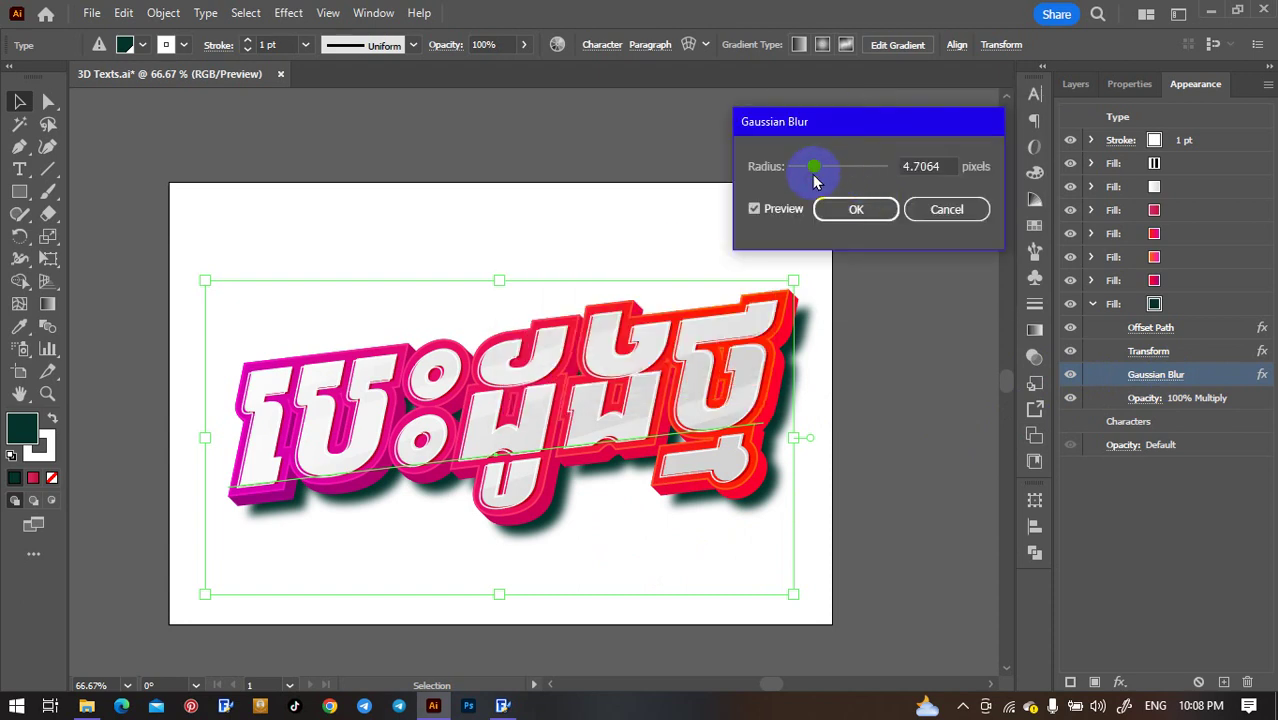
click(858, 211)
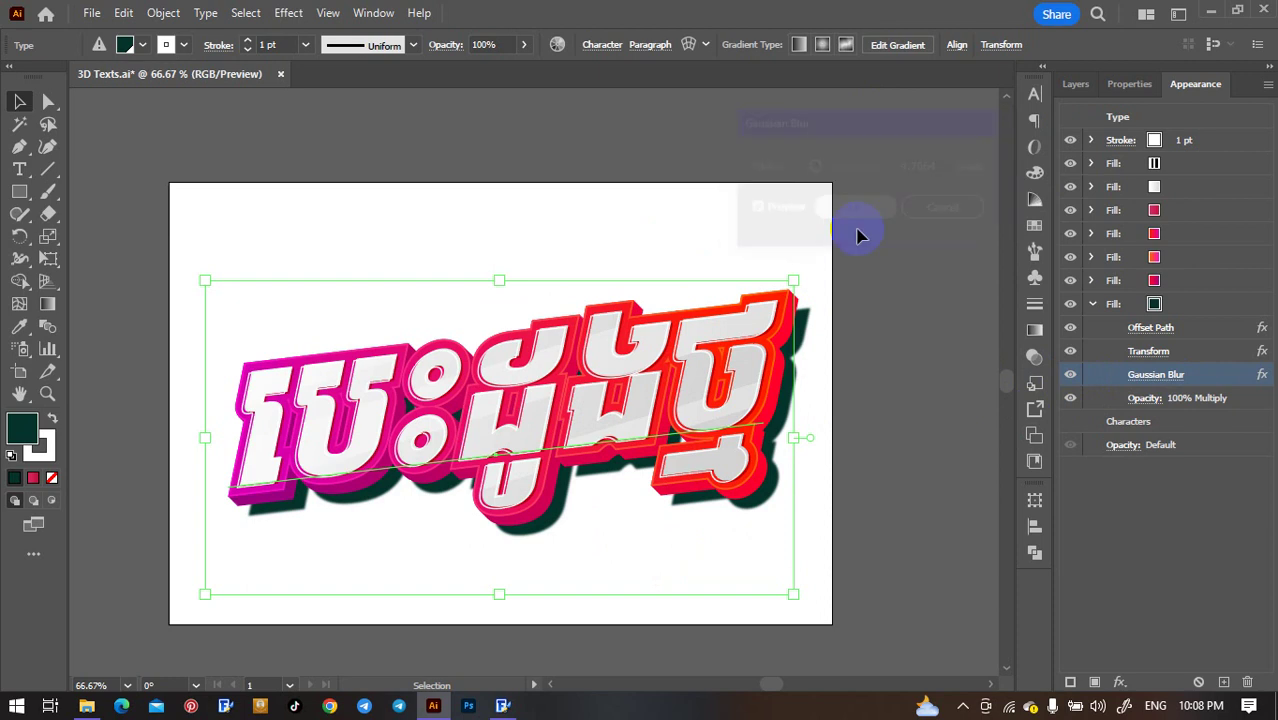
click(908, 300)
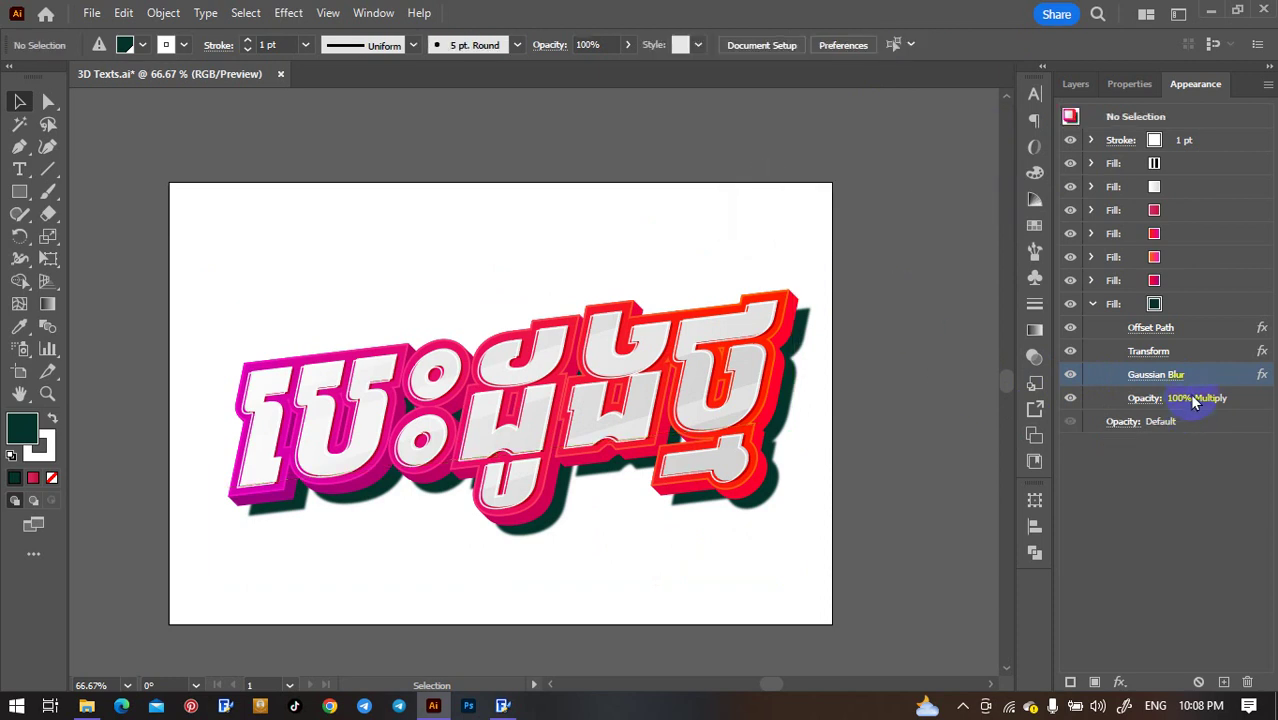
Step: Try the dark green fill's Transform effect with 24% horizontal scale and a -21 px horizontal move, and cancel it
click(1159, 358)
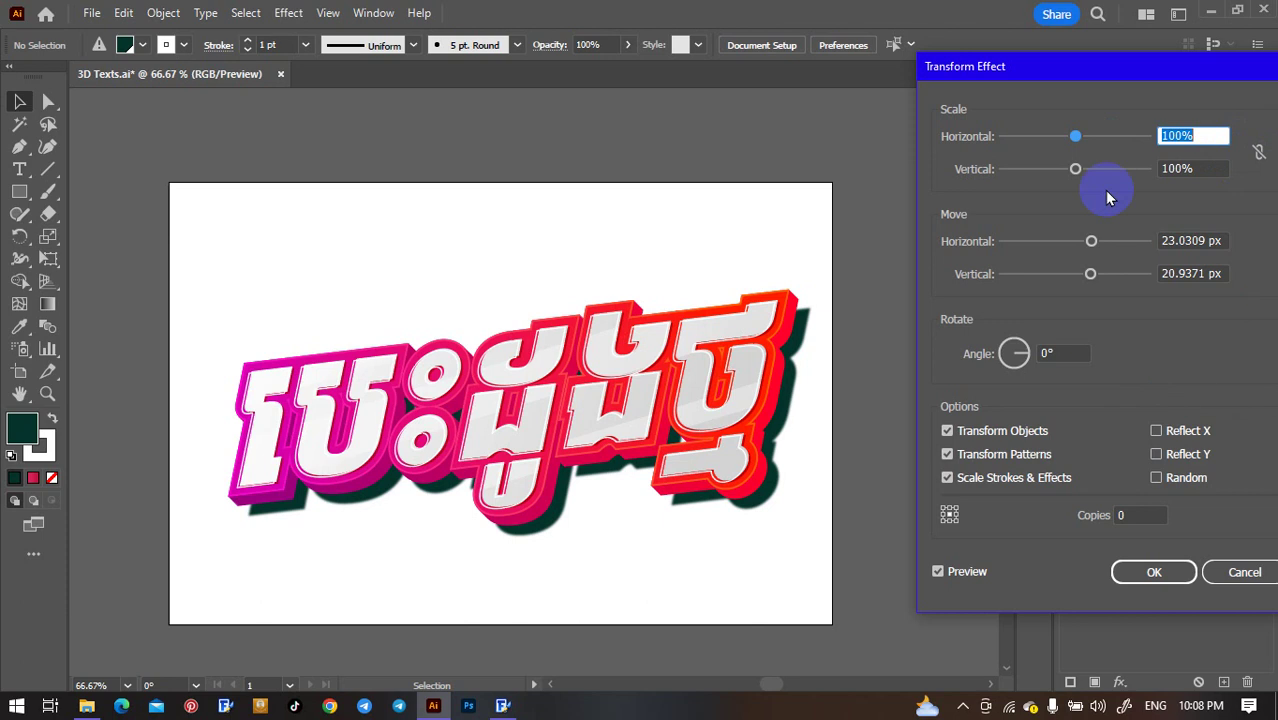
drag(1080, 139, 1020, 138)
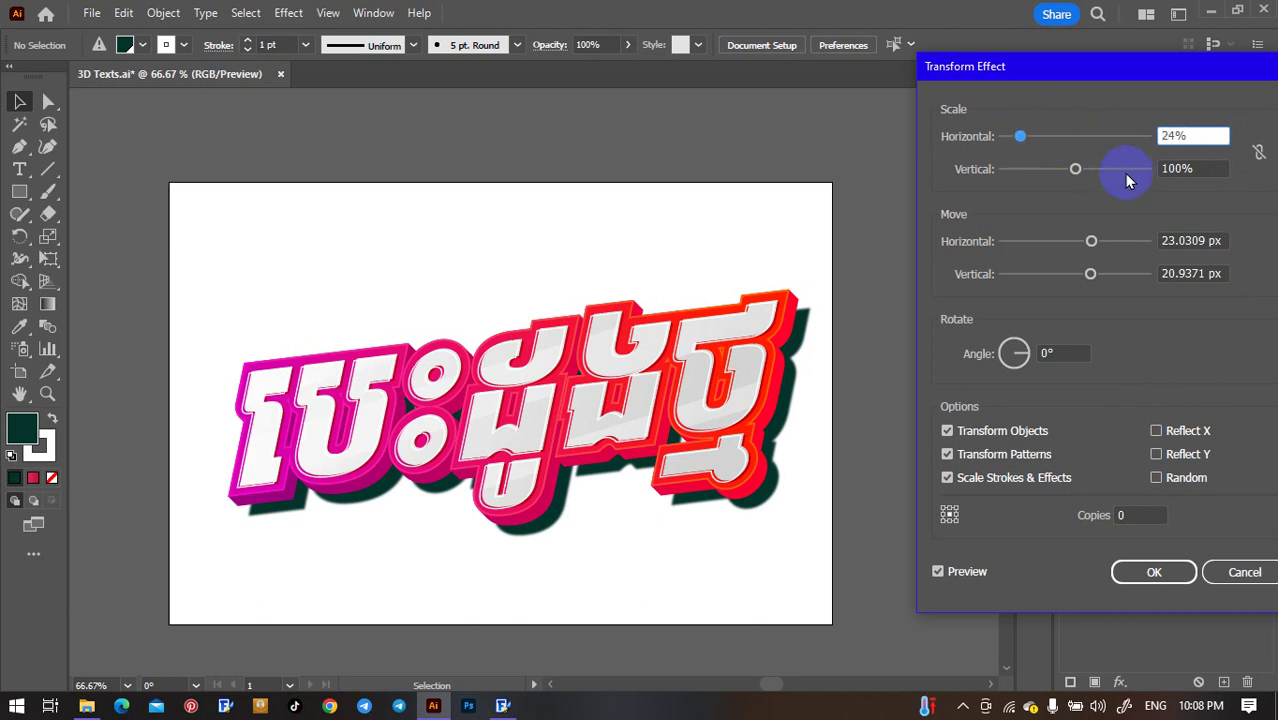
drag(1091, 241, 1042, 262)
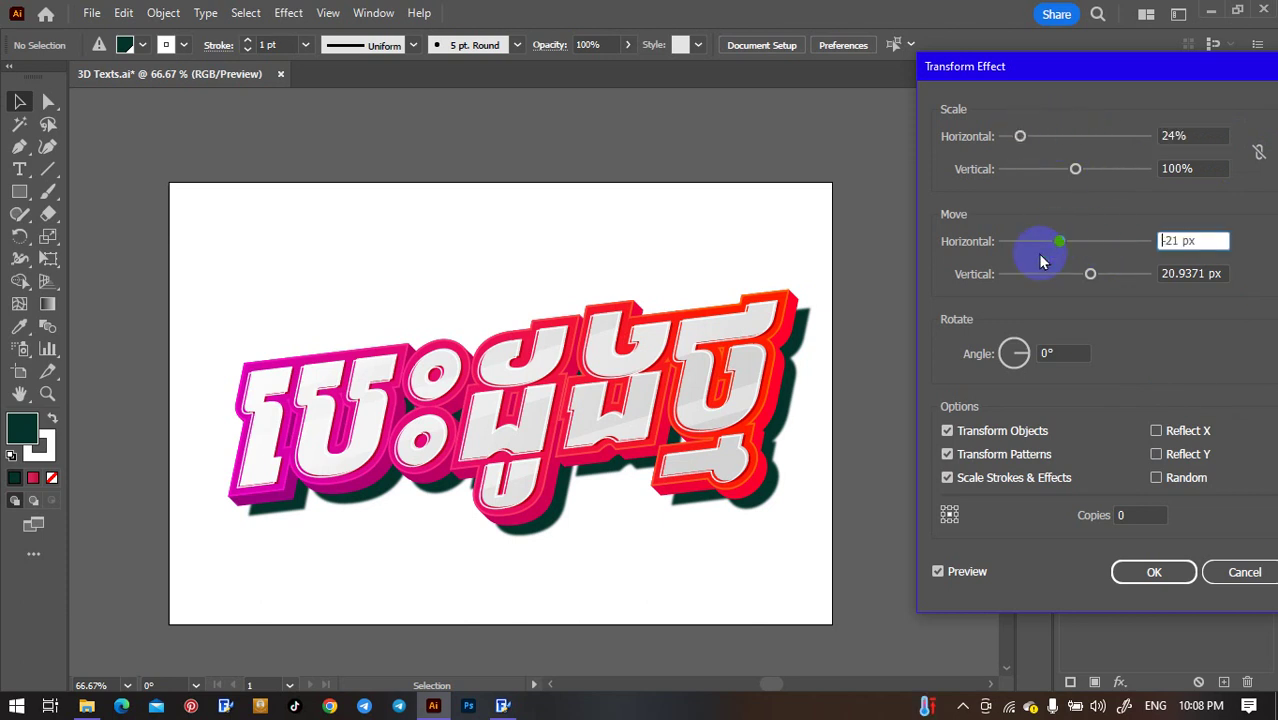
click(1242, 571)
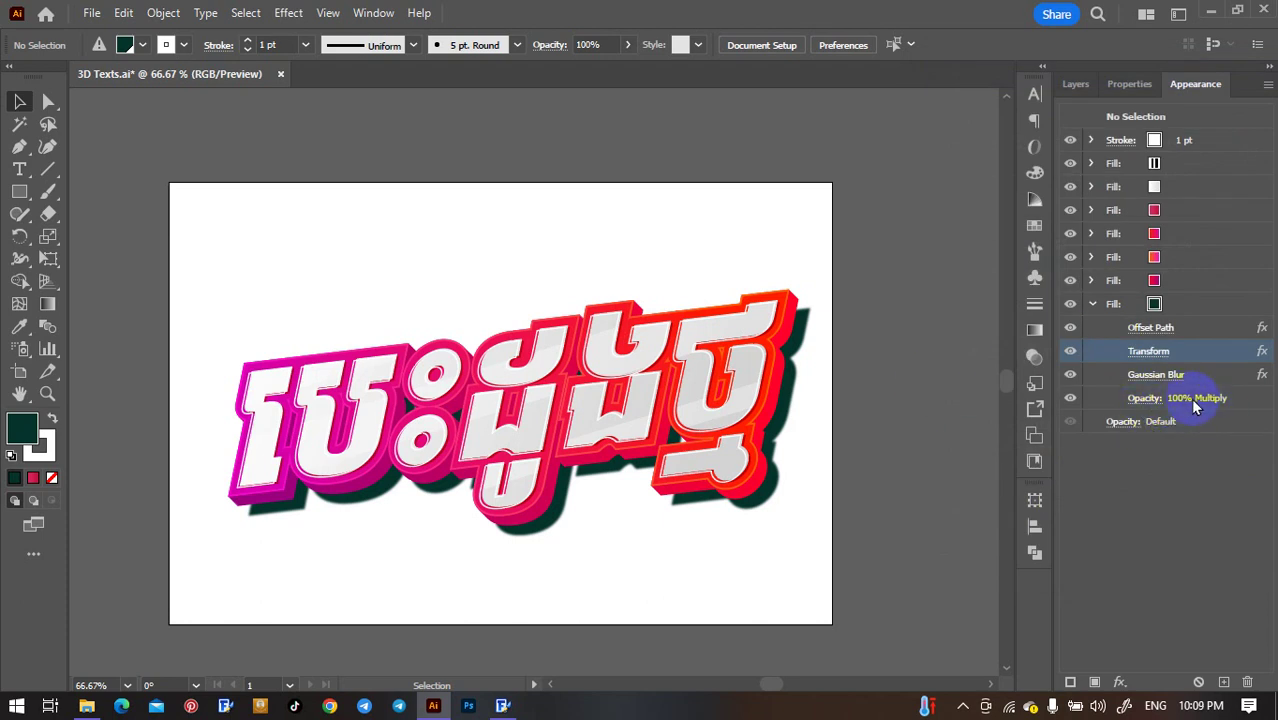
Step: Try changing the dark green fill's blend mode to Normal without selecting the text
click(1143, 398)
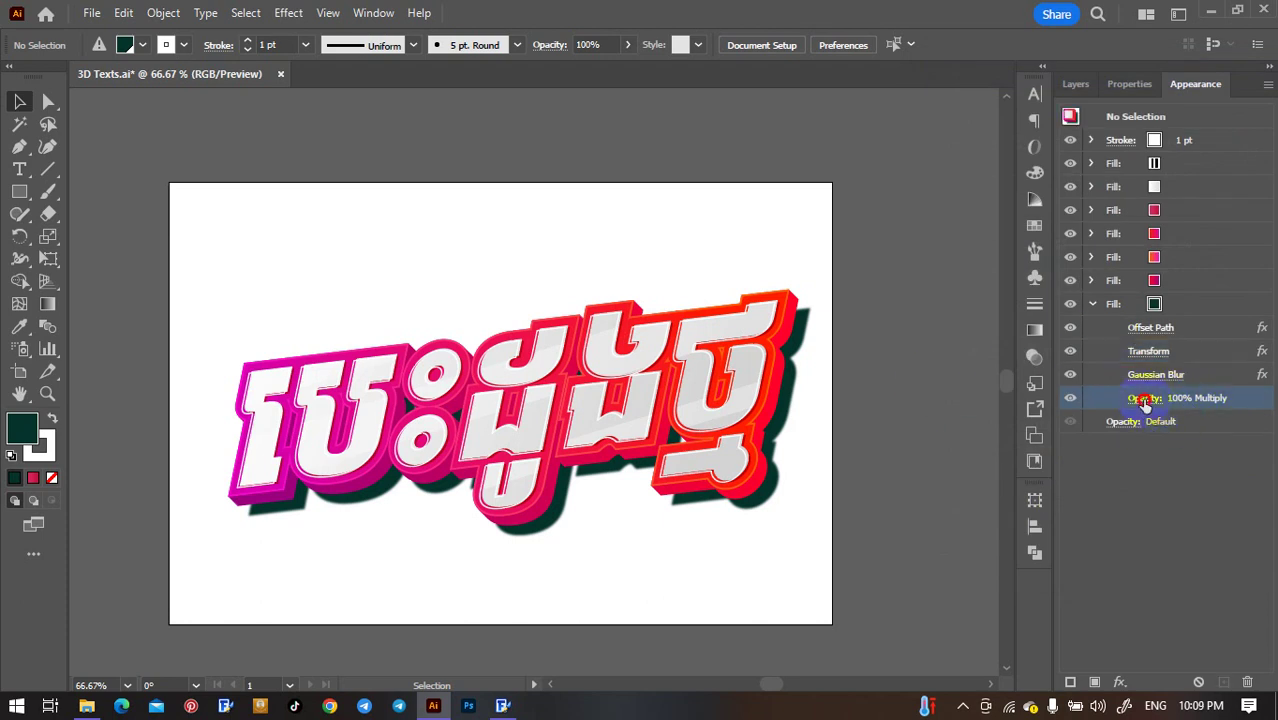
click(1017, 438)
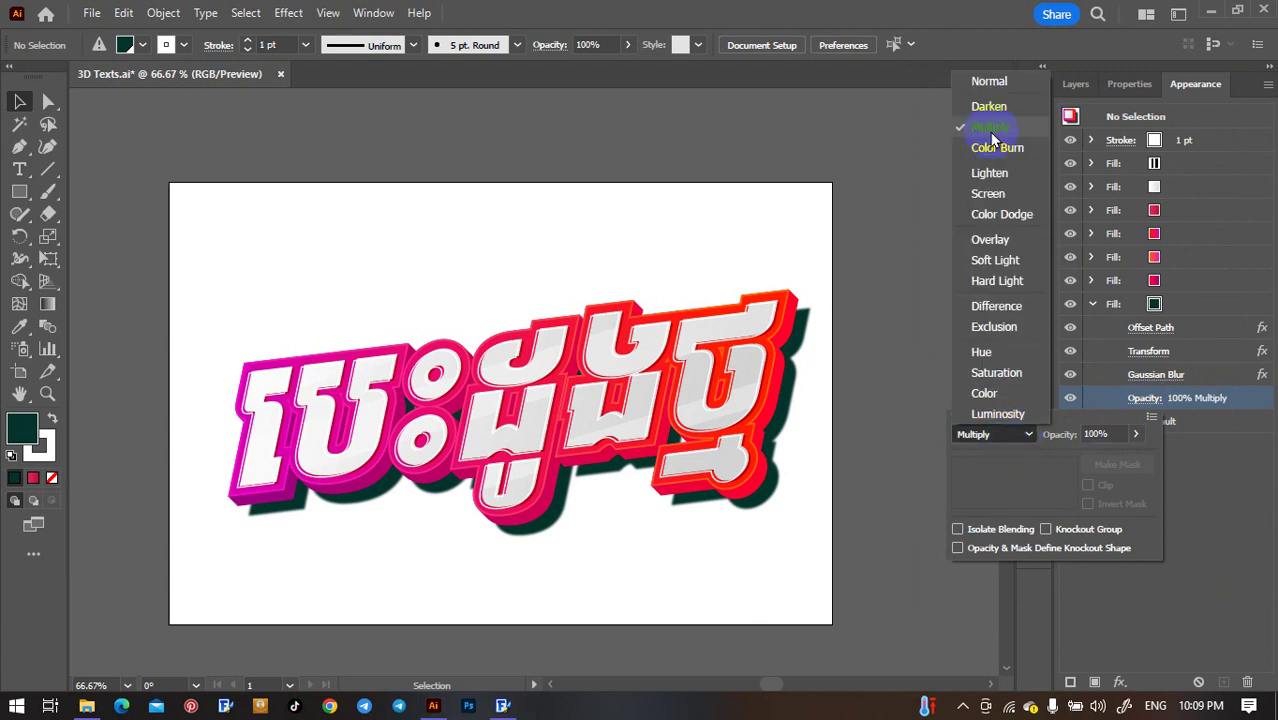
click(986, 82)
click(1215, 468)
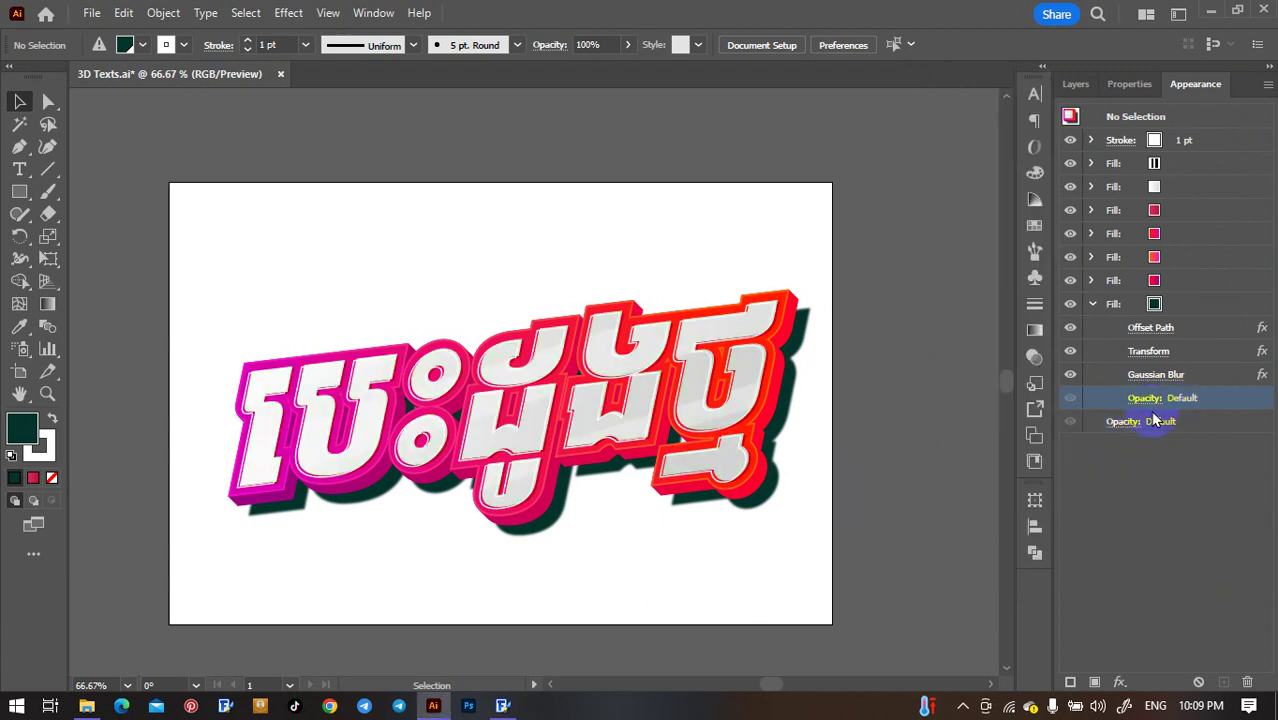
Step: Select the 3D text, set the dark green fill's Offset Path to 2 px, and deselect the text
click(1150, 328)
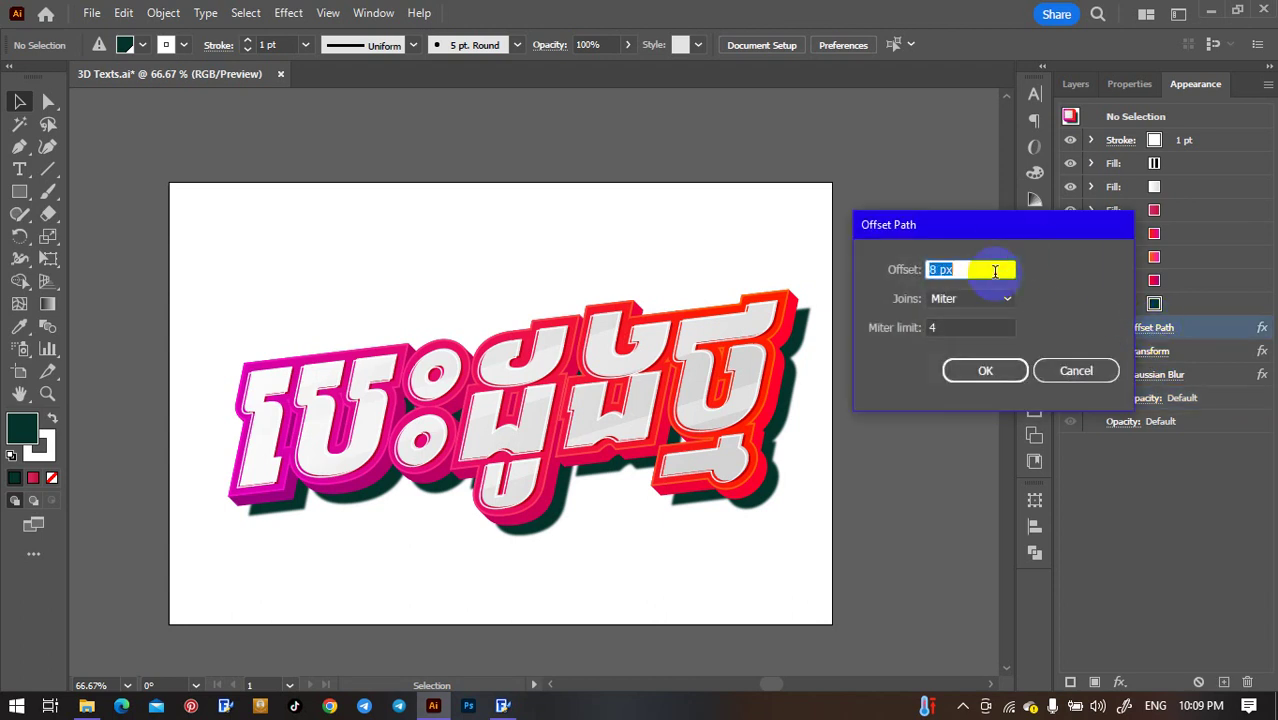
click(987, 371)
click(588, 393)
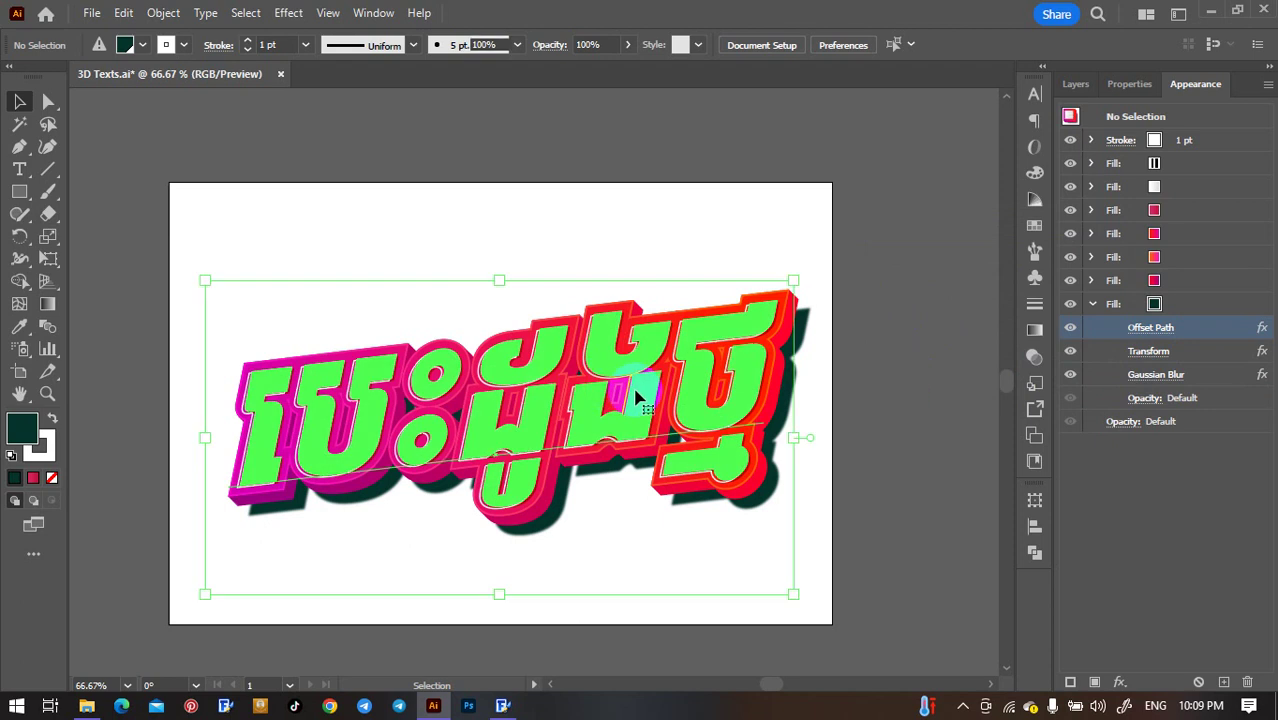
click(1151, 329)
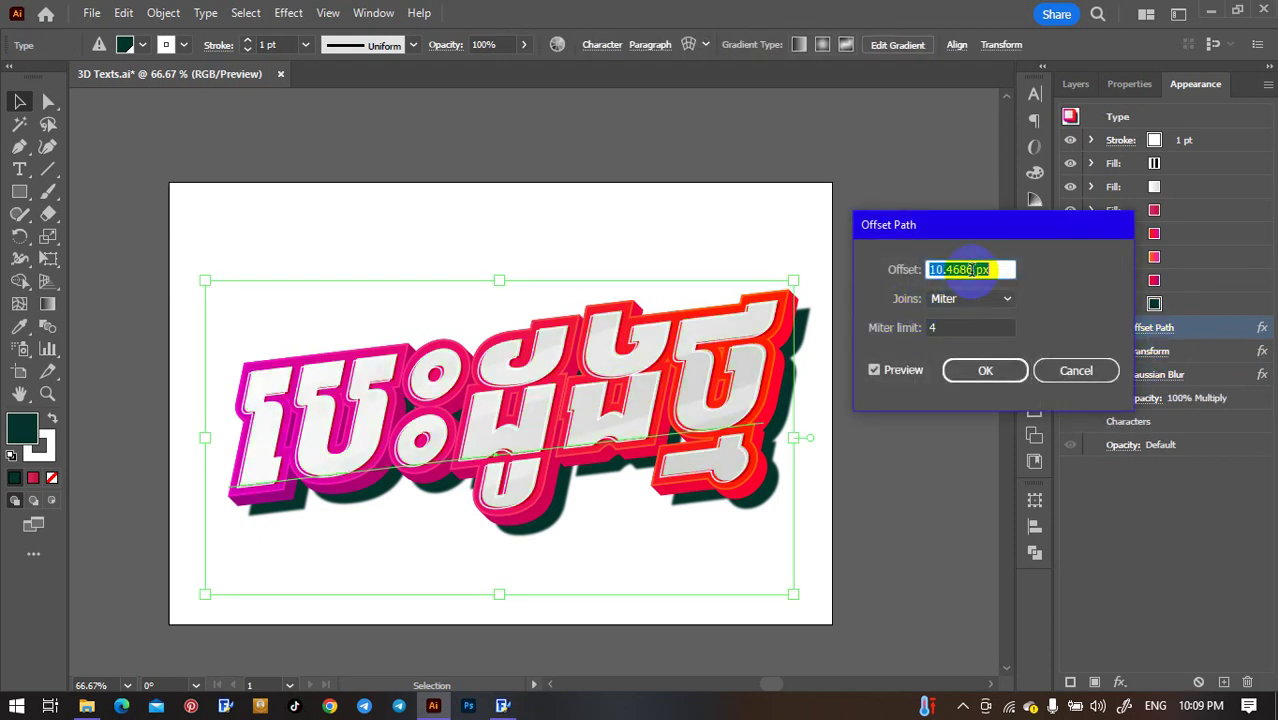
text(2)
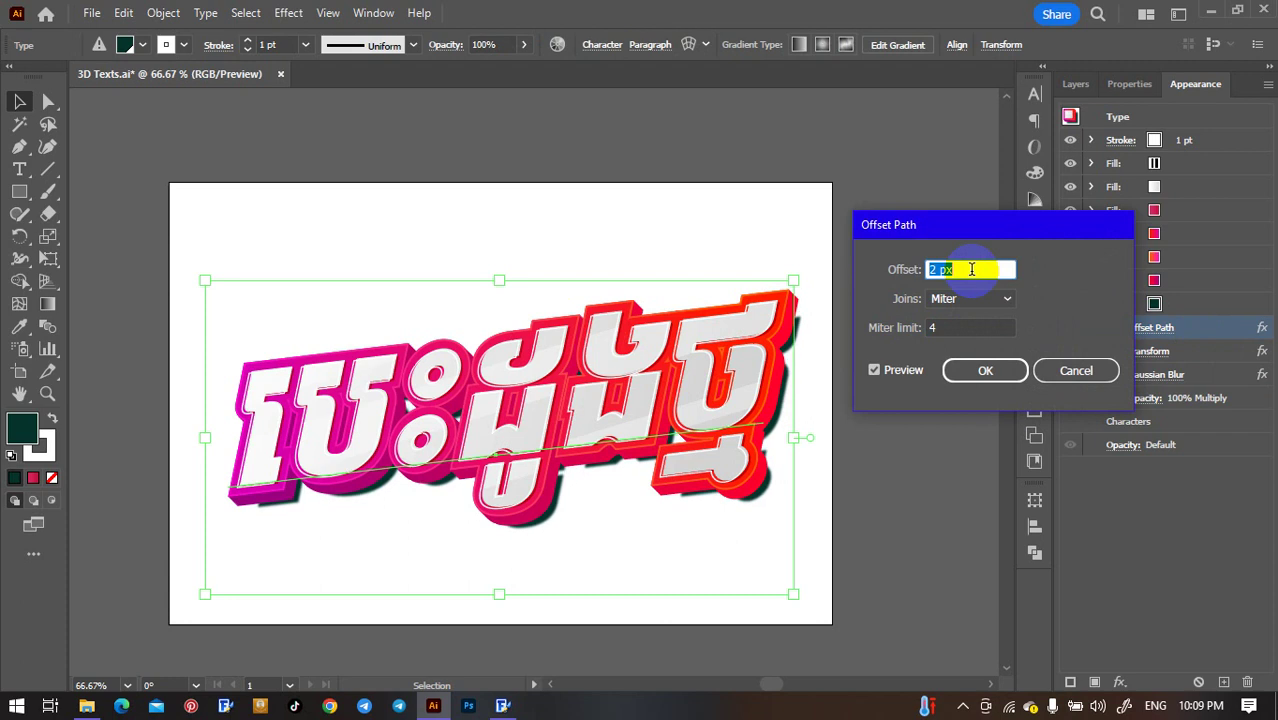
key(Down)
click(984, 371)
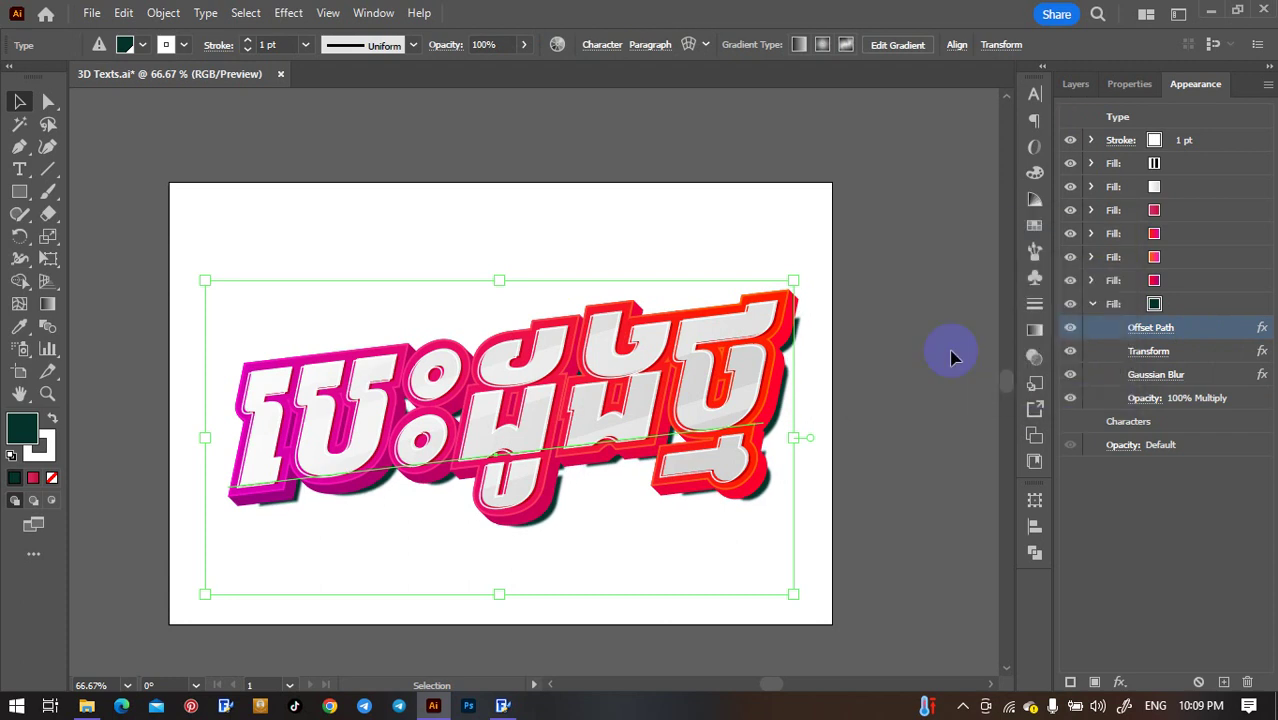
click(941, 347)
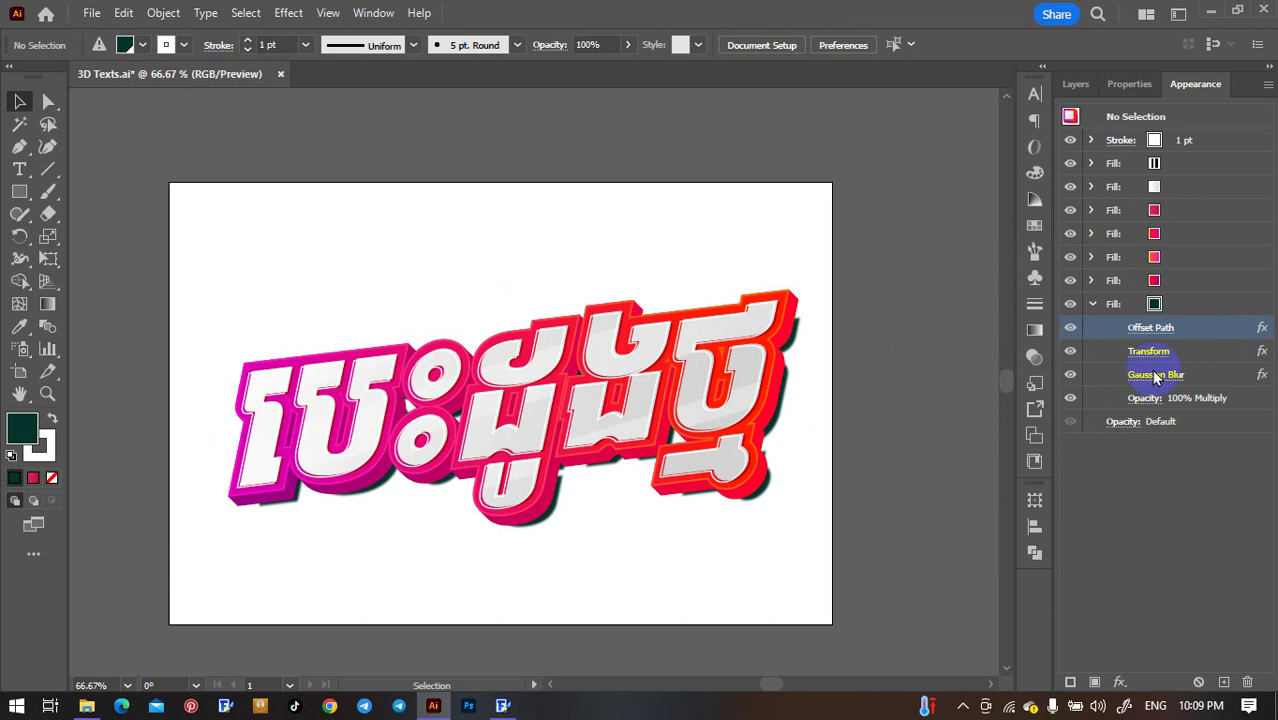
Step: Collapse the dark green bottom fill, hide it on the selected 3D text, and deselect the text
click(1107, 330)
click(1092, 304)
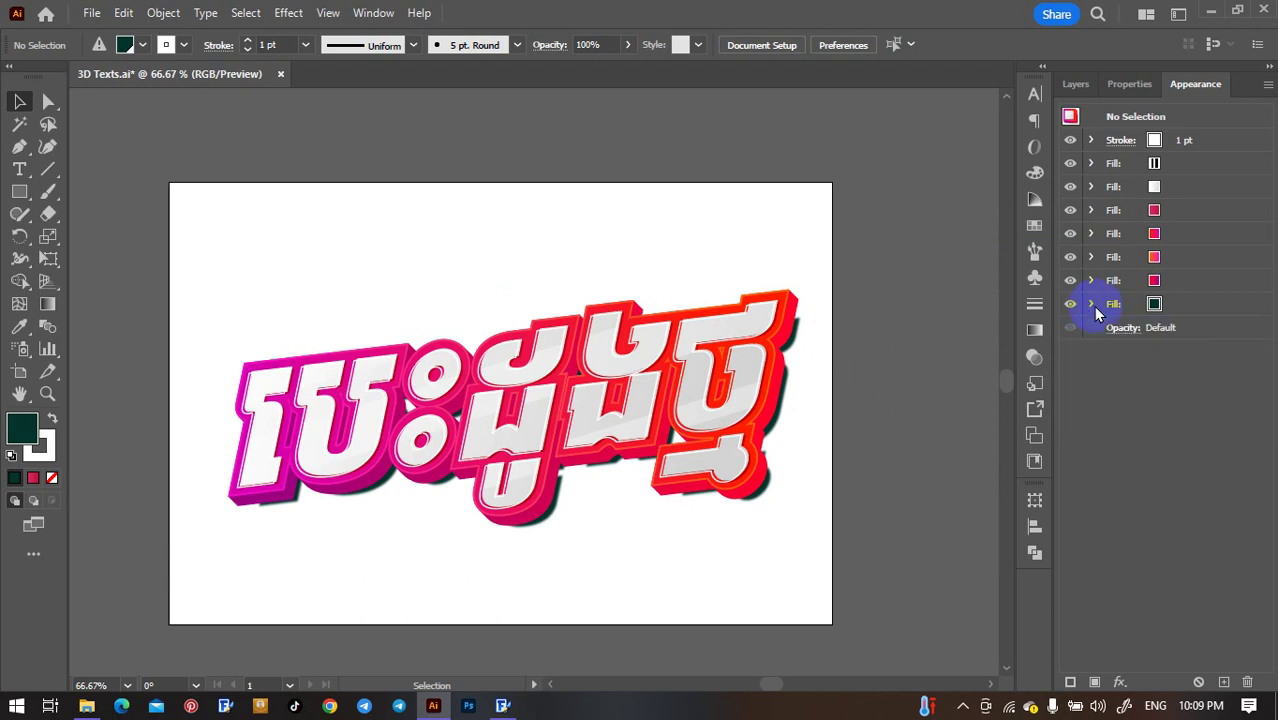
click(1077, 308)
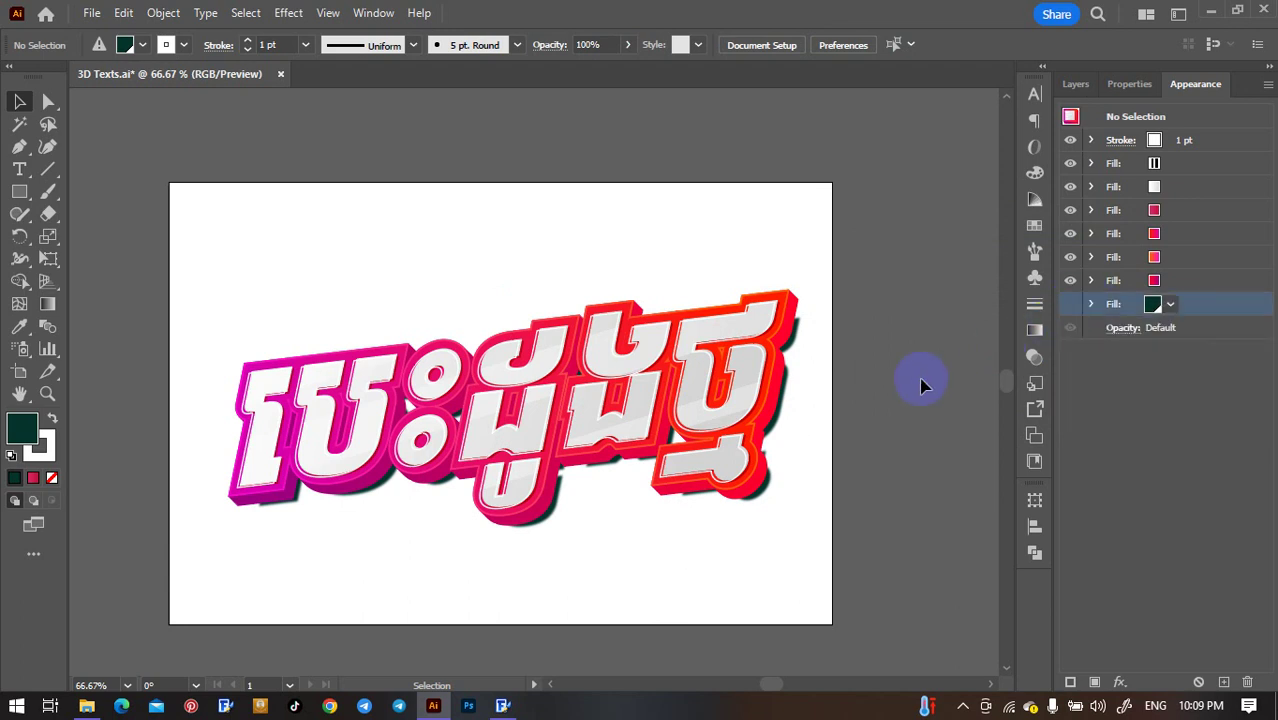
key(ctrl+z)
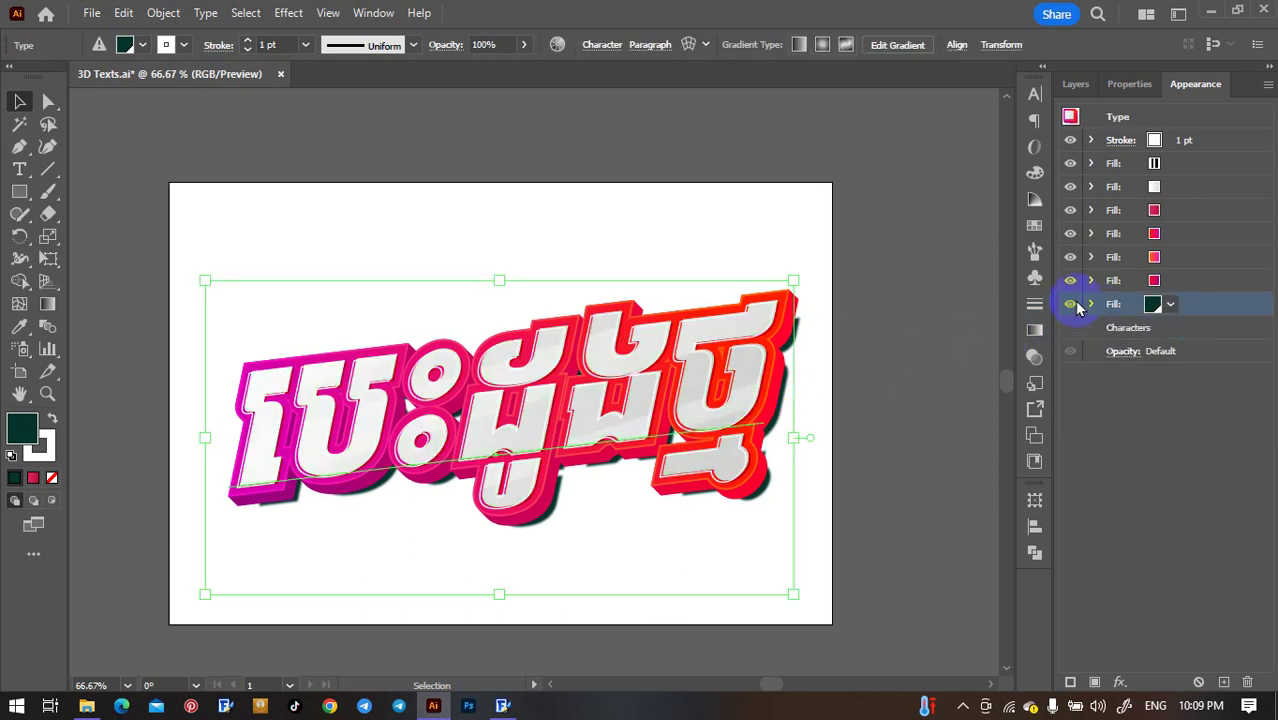
click(1072, 305)
click(902, 332)
scroll(892, 333, down, 1)
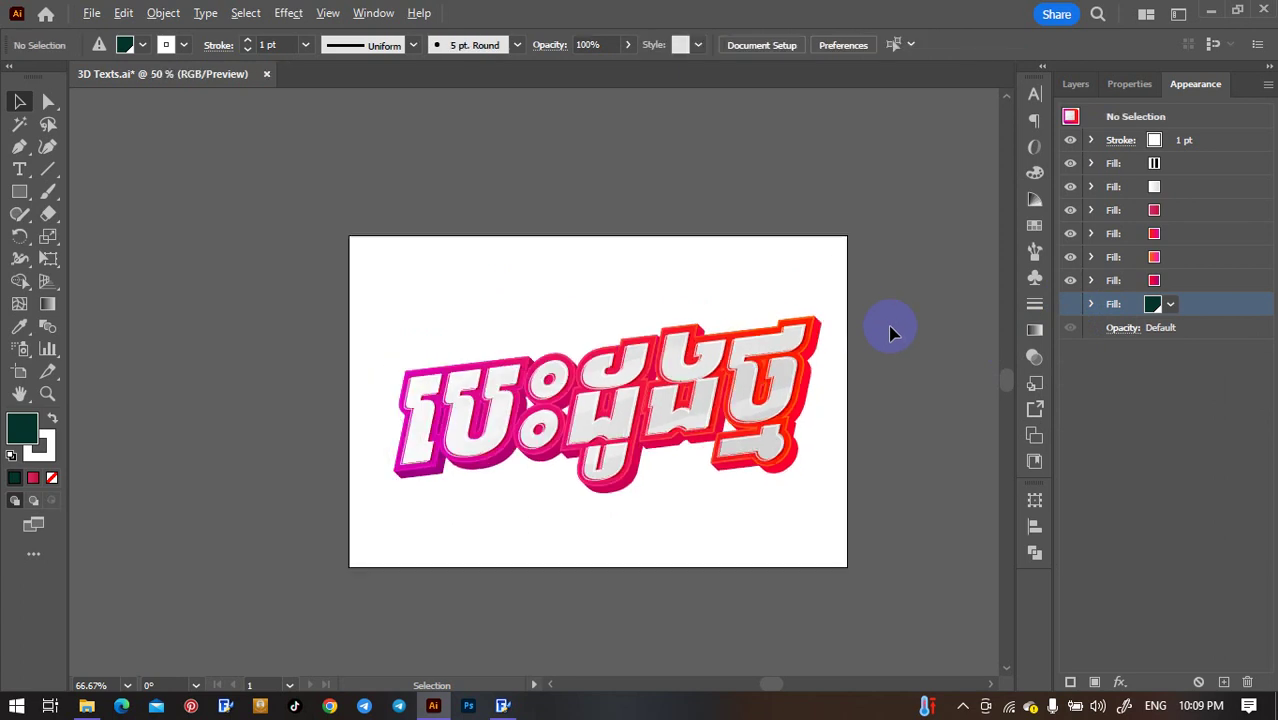
scroll(895, 334, up, 1)
drag(900, 377, 918, 343)
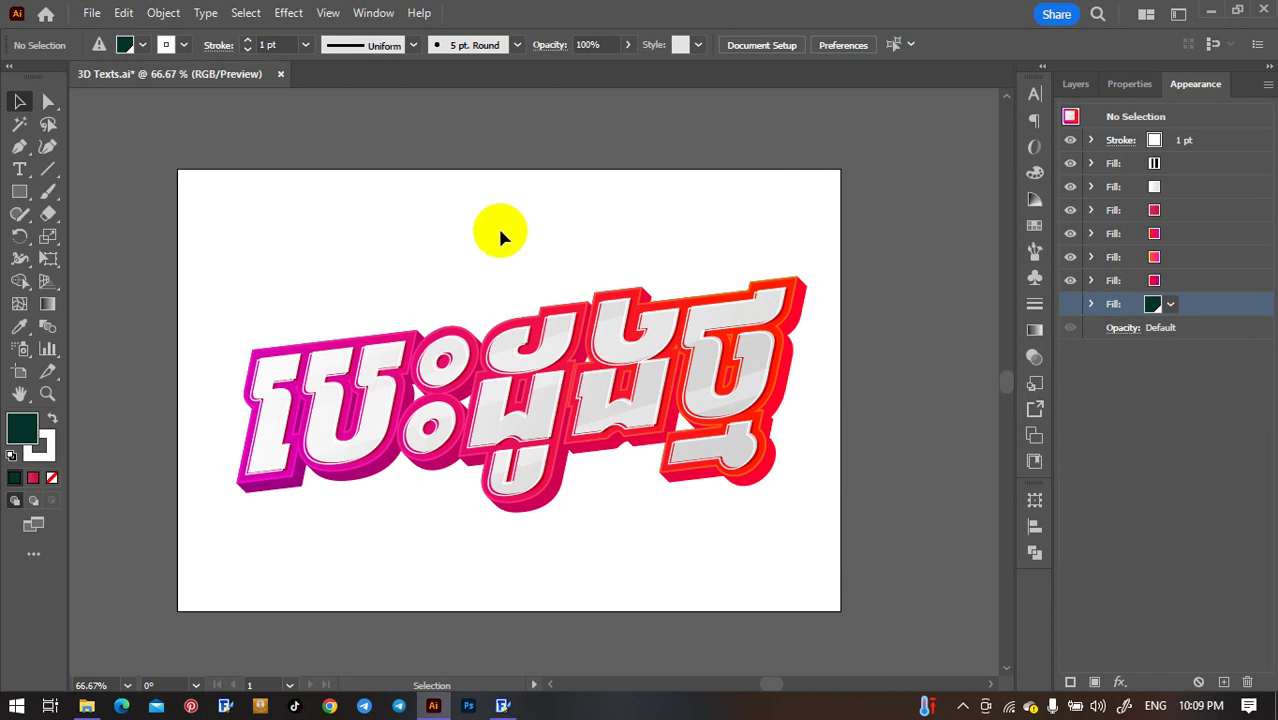
Step: Examine the file types offered by Save As for 3D Texts and close the dialog without saving
click(92, 13)
click(145, 206)
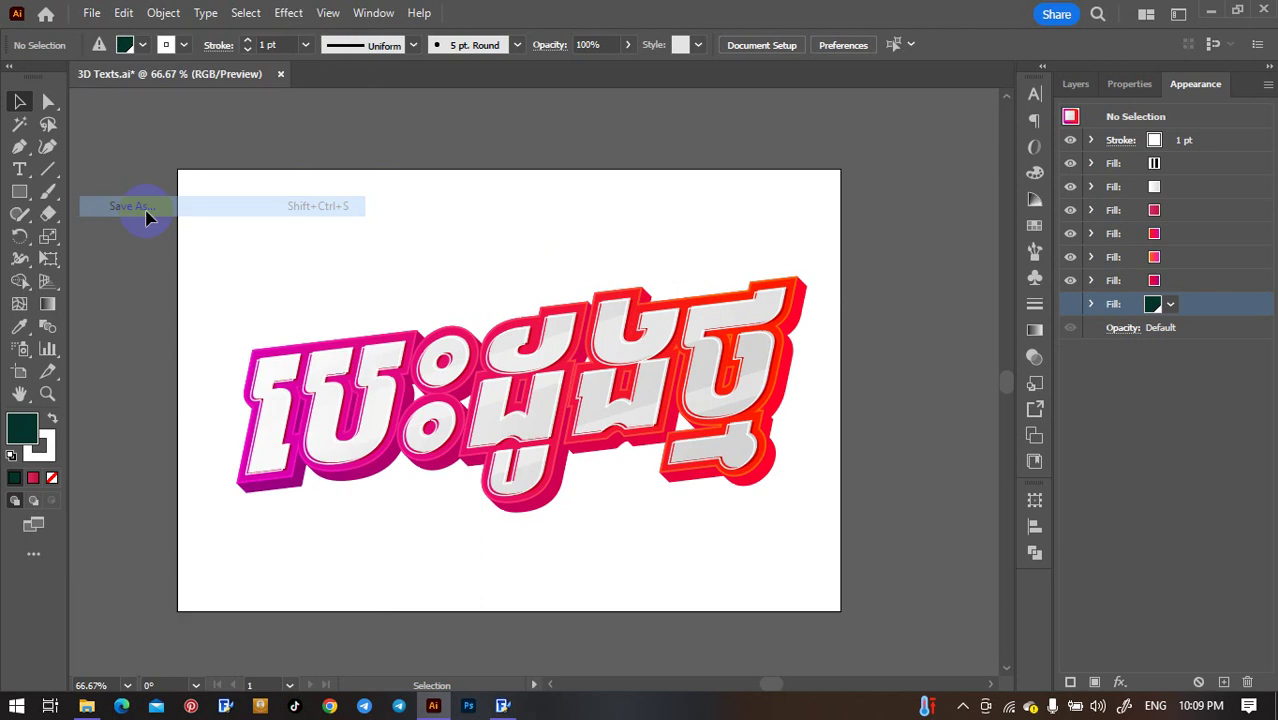
click(726, 534)
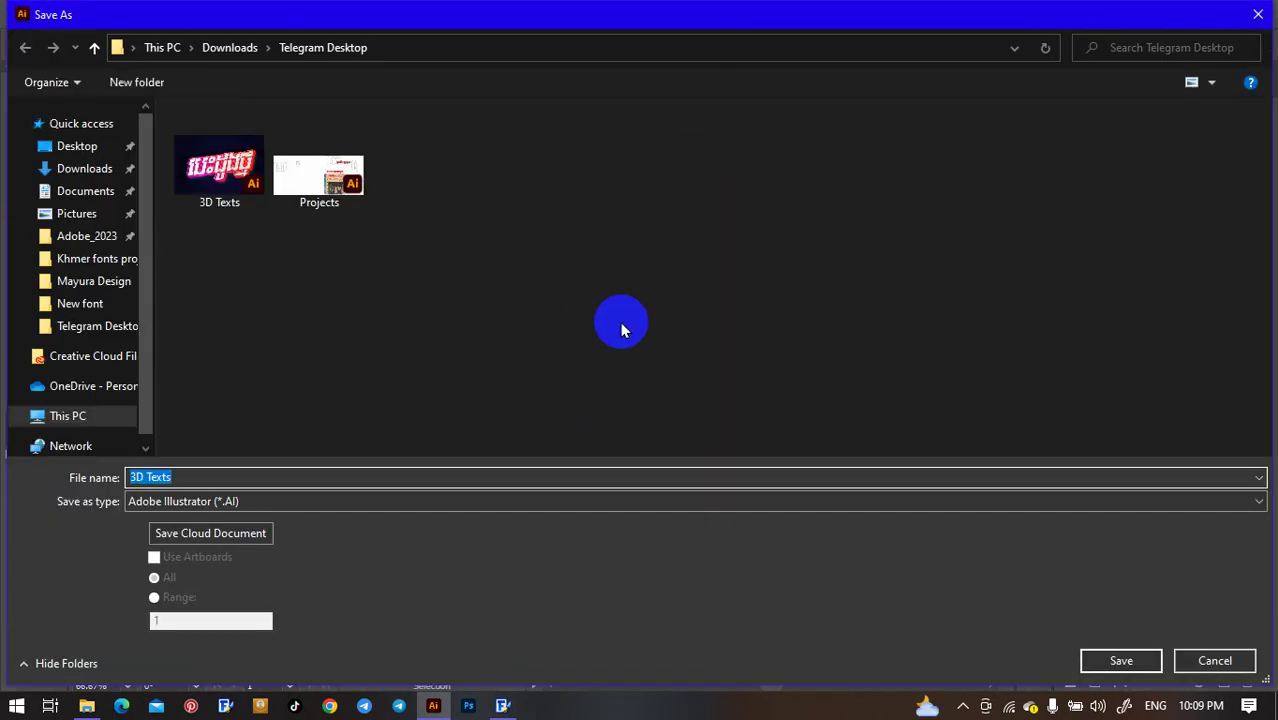
click(172, 501)
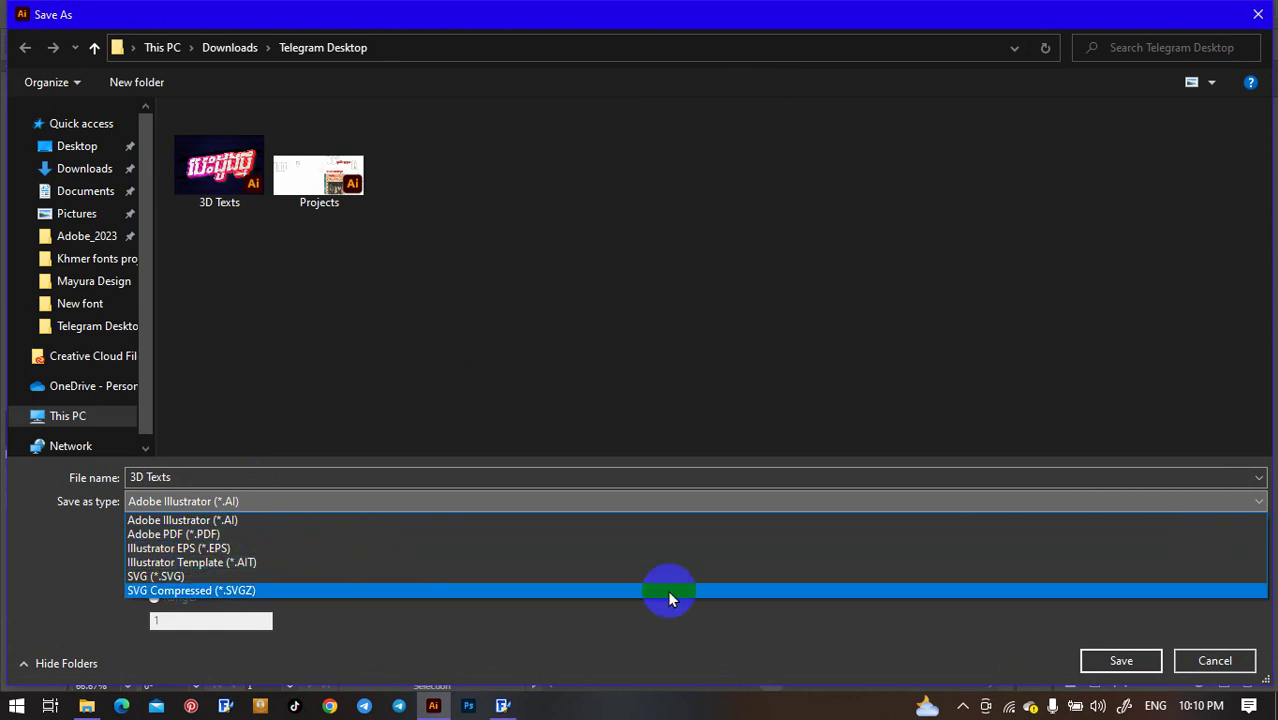
click(68, 541)
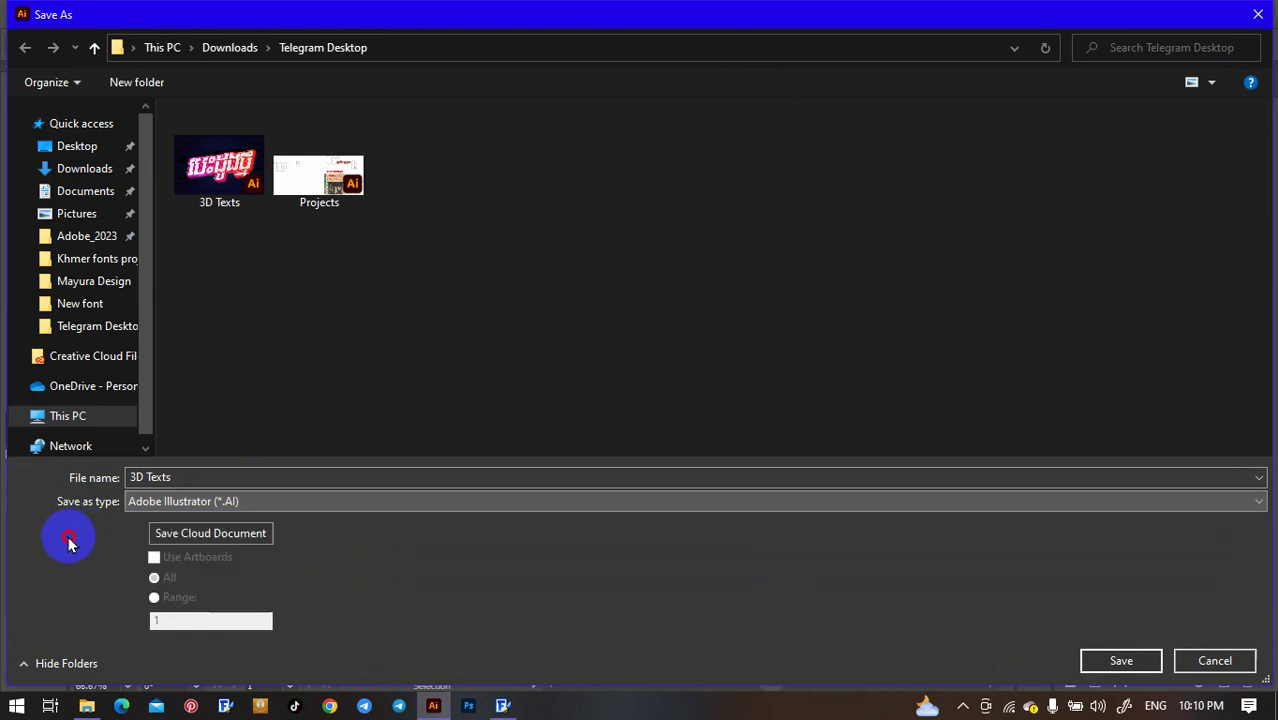
click(1250, 14)
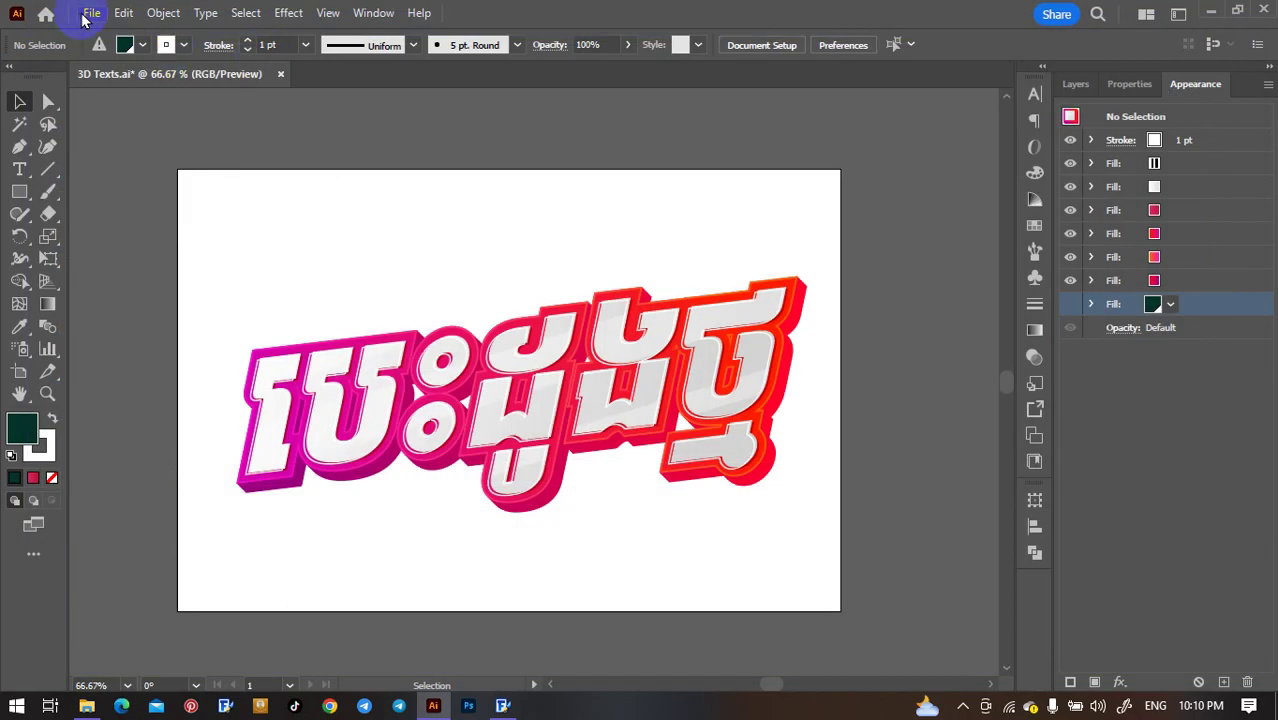
Step: Review the Use Artboards option for a JPEG export of 3D Texts to Desktop, and close the dialog without exporting
click(88, 15)
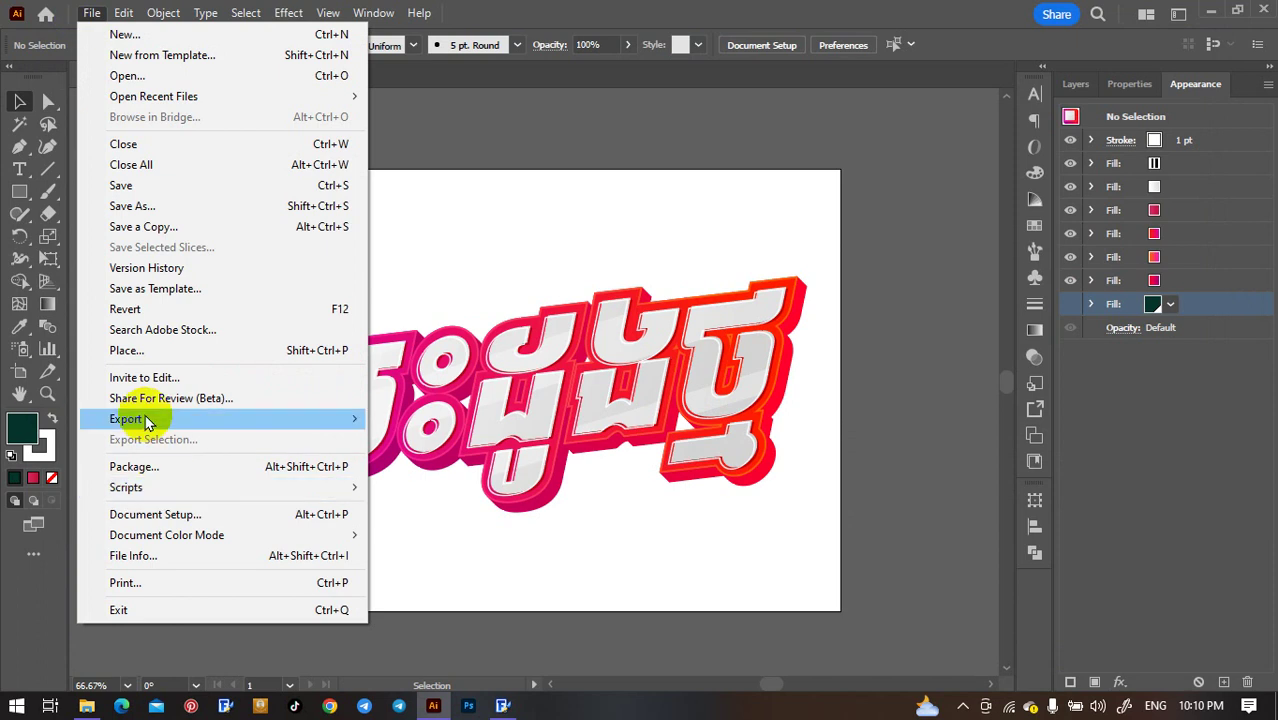
mouse_move(130, 418)
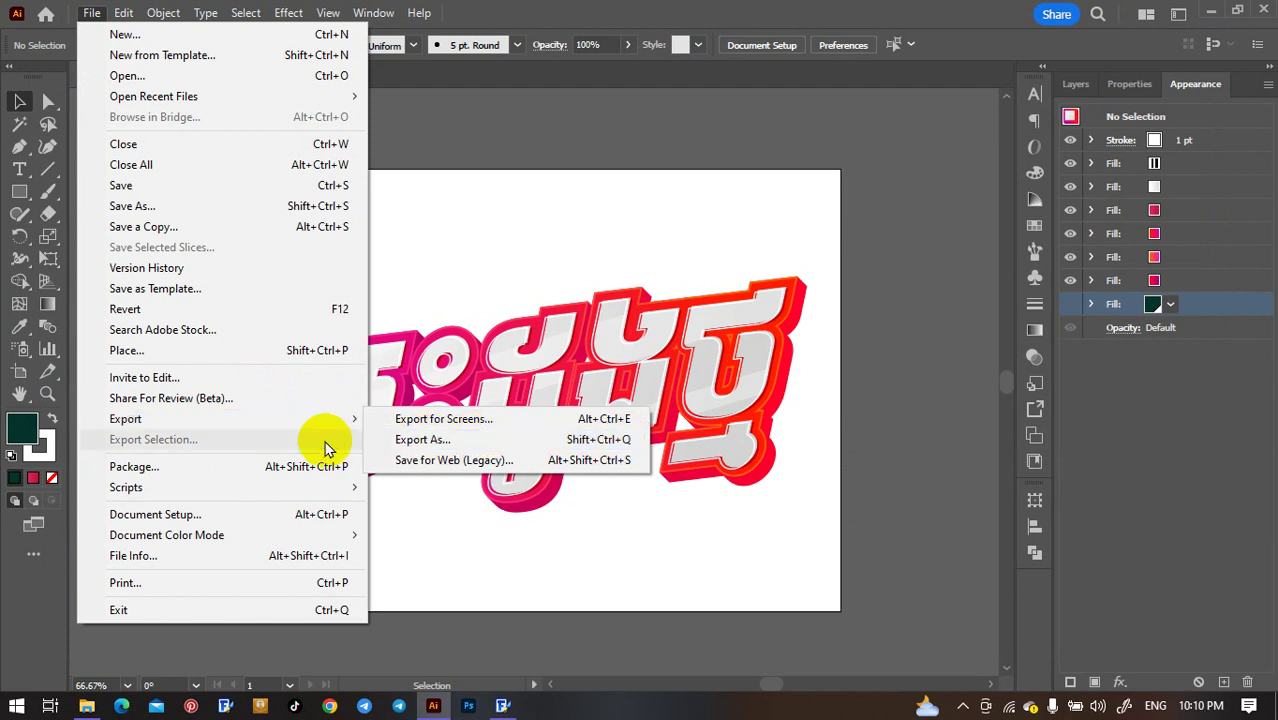
click(463, 440)
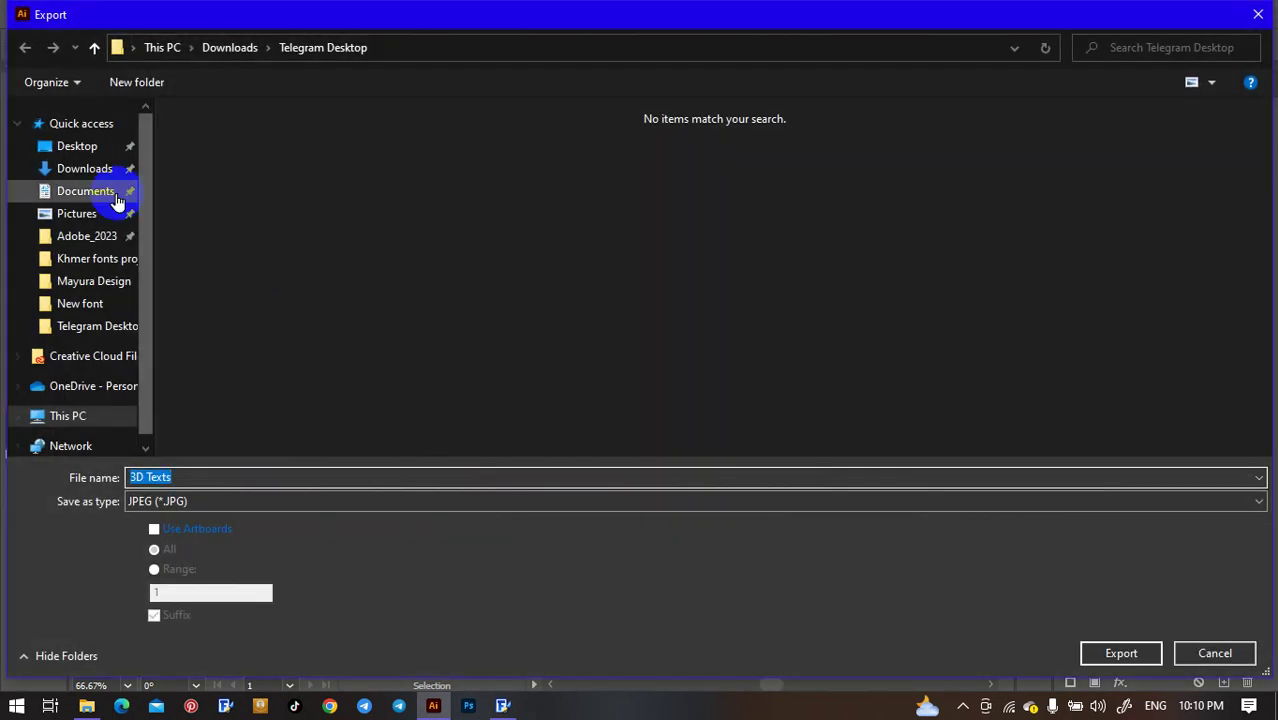
click(80, 148)
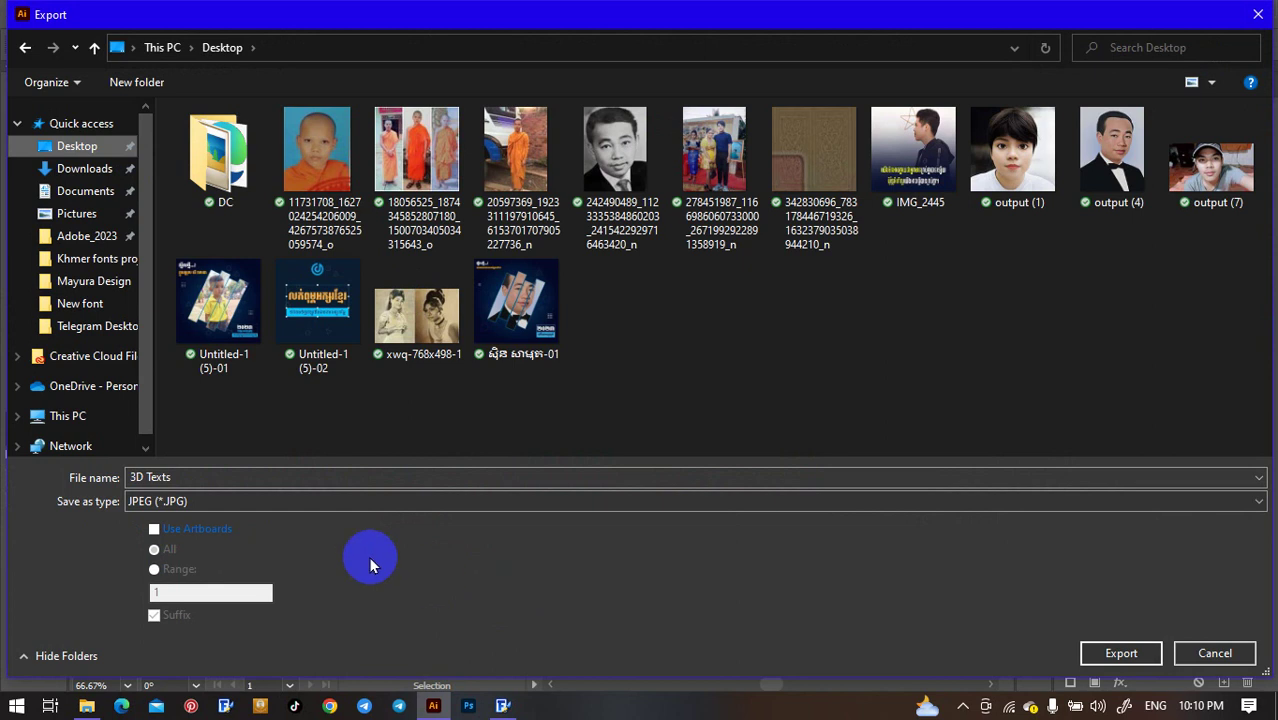
click(170, 530)
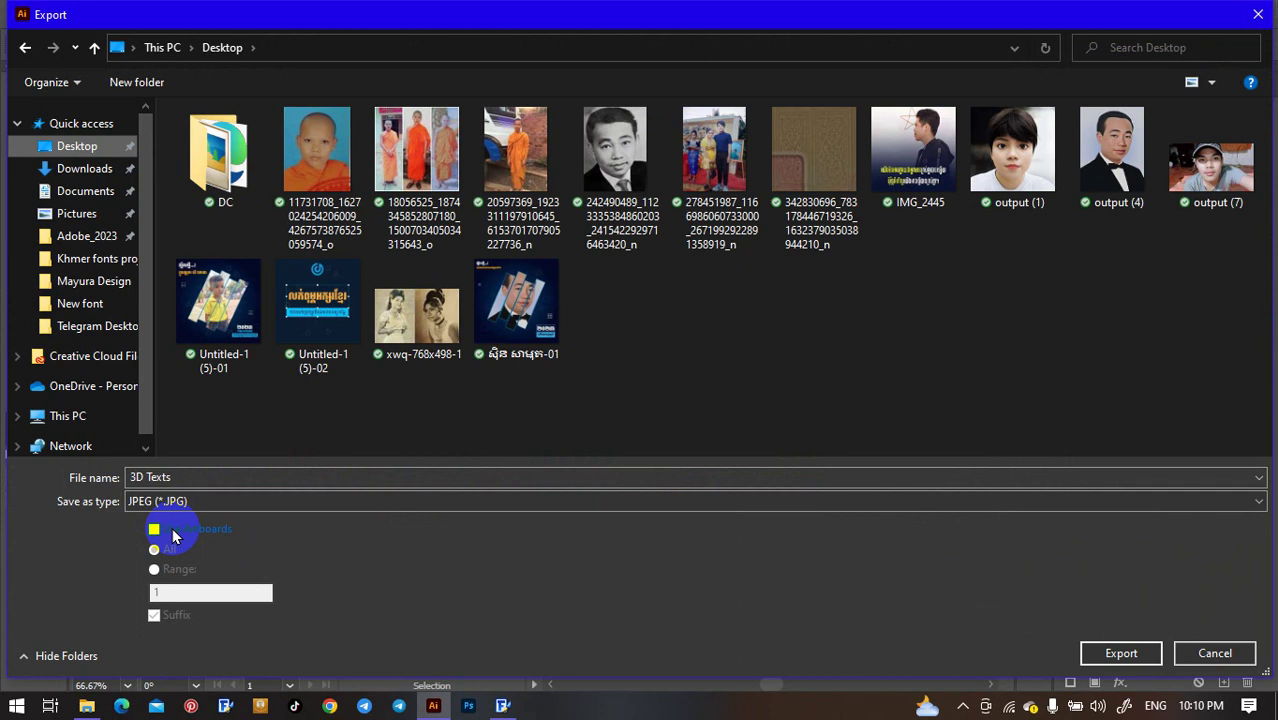
click(1195, 652)
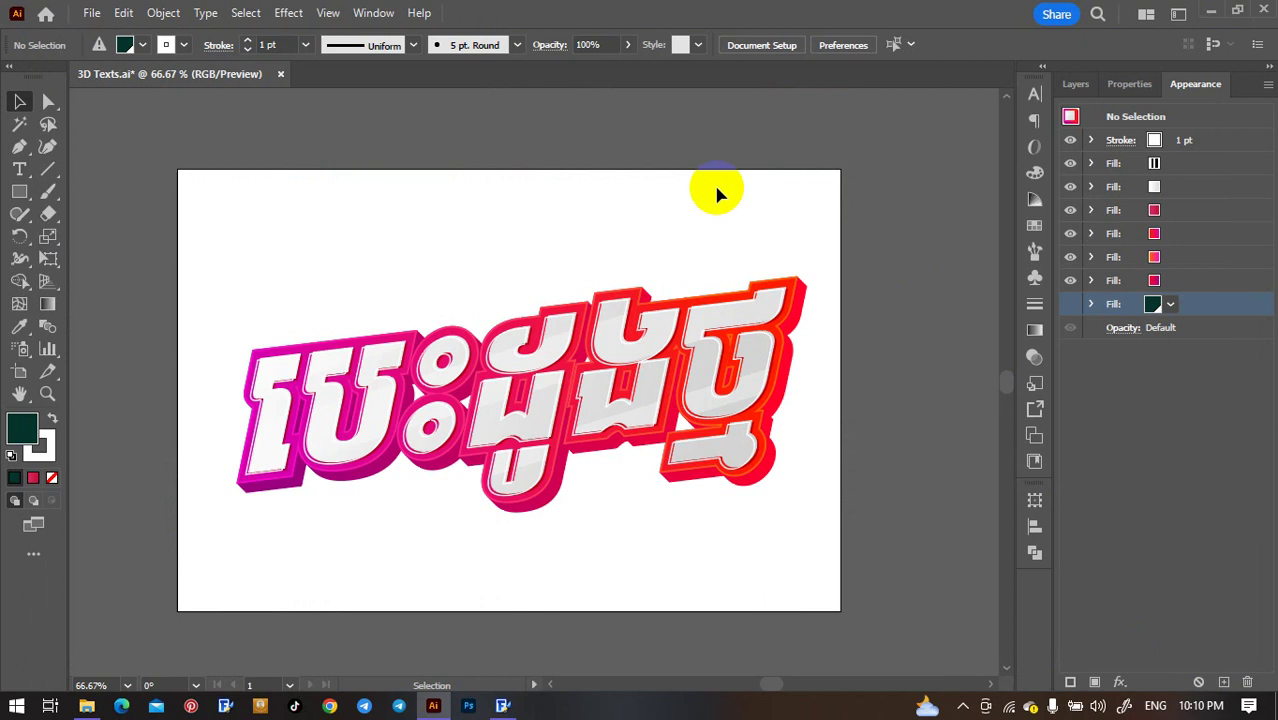
Step: Draw a wide dark green rectangle above the artboard's left part and a nearly square one overlapping its upper-right corner
click(19, 191)
scroll(605, 234, up, 2)
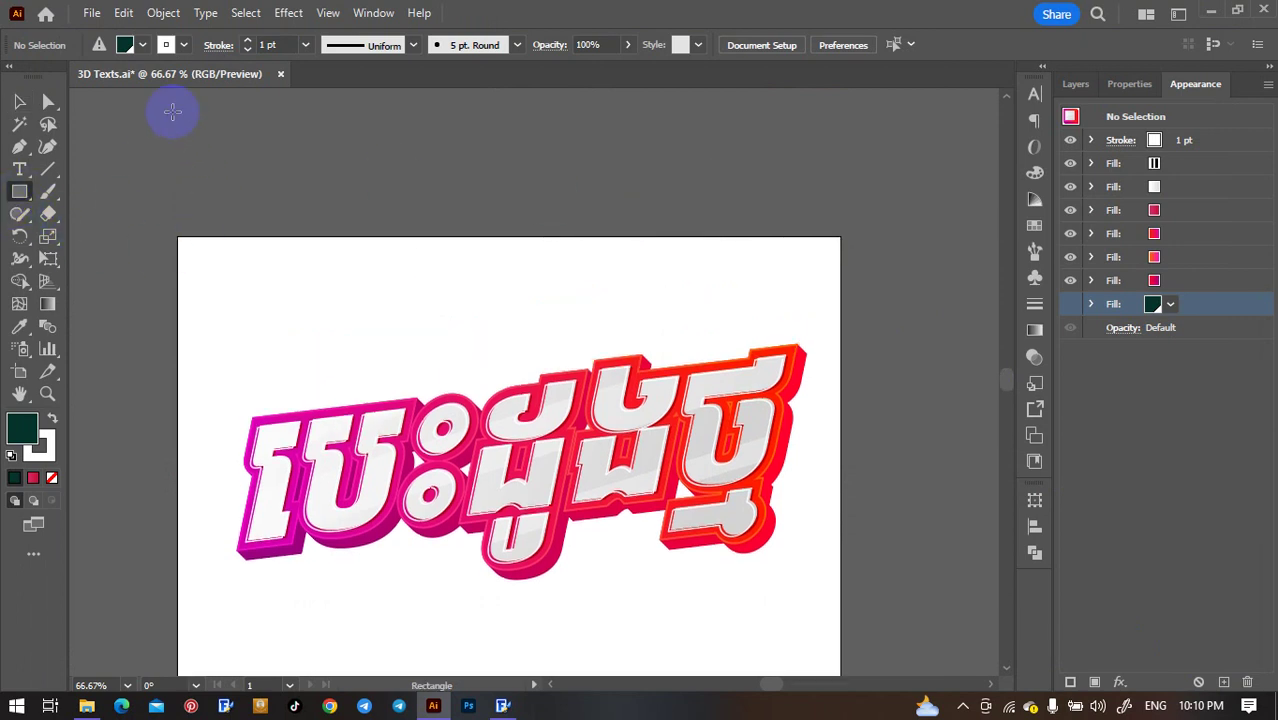
drag(172, 111, 452, 209)
drag(793, 122, 944, 277)
click(19, 101)
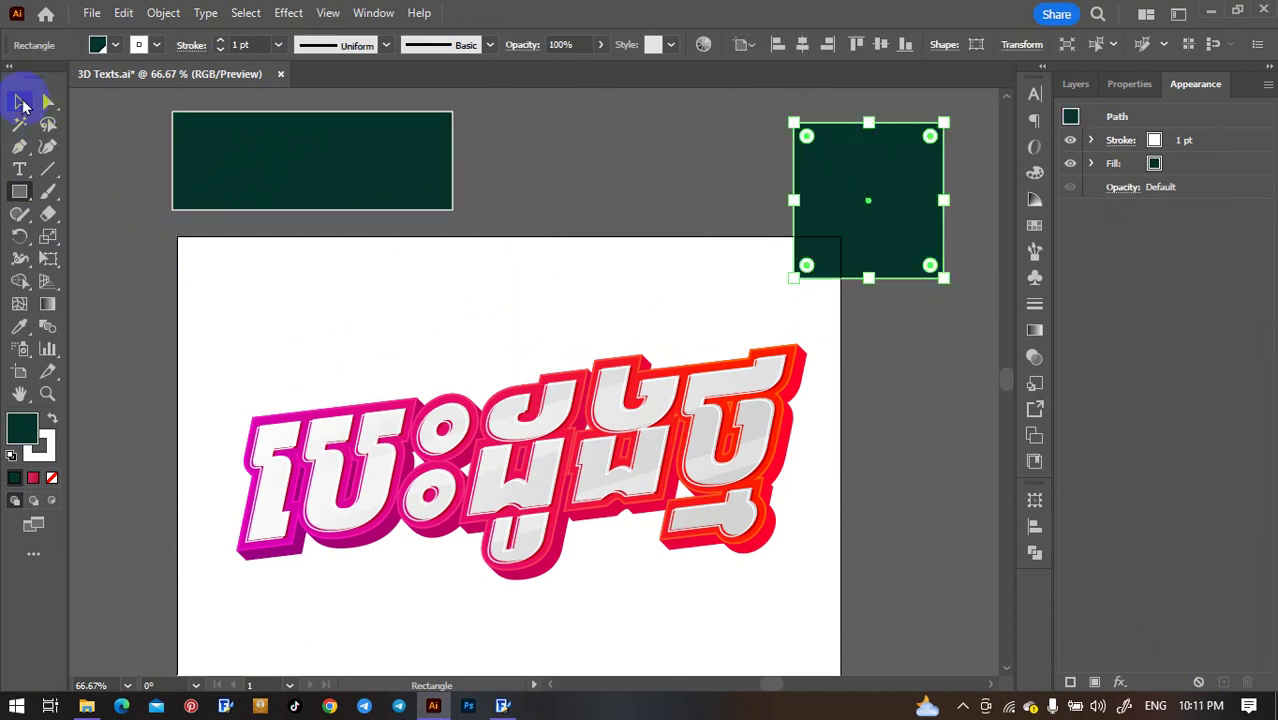
Step: Move the nearly square rectangle up so it sits completely outside the artboard, and deselect it
click(893, 222)
scroll(878, 256, up, 1)
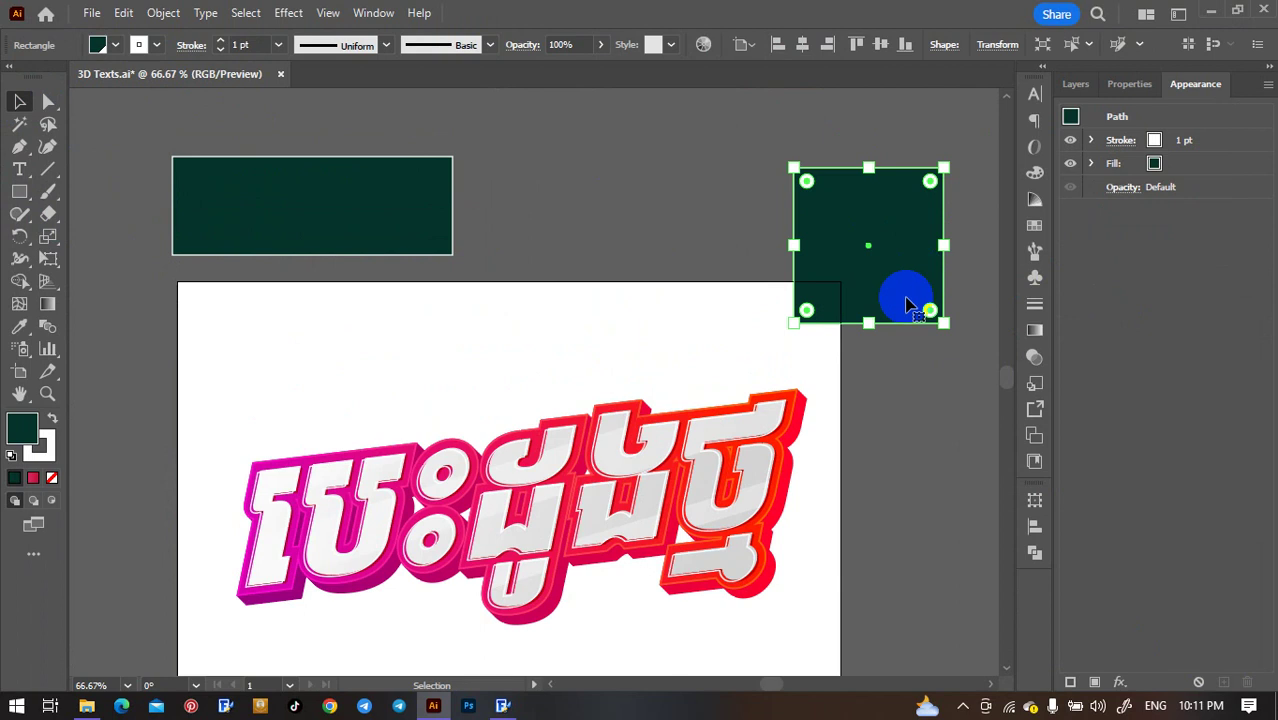
drag(902, 296, 915, 248)
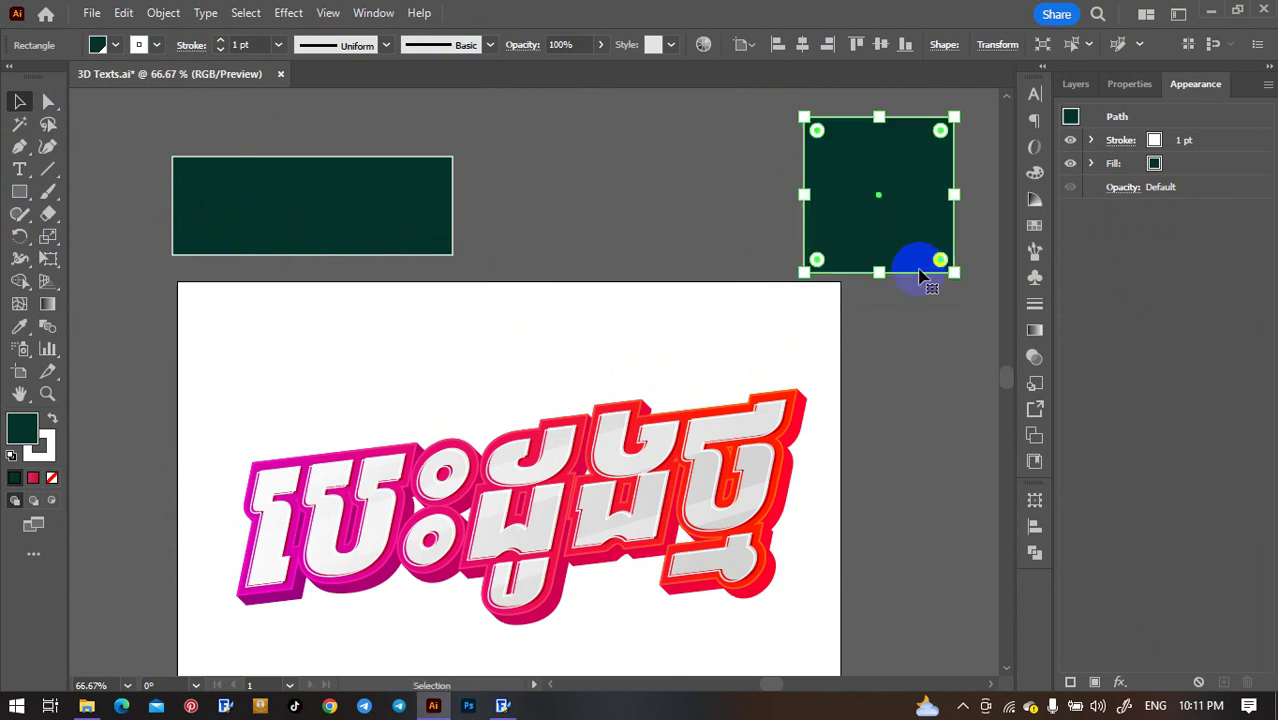
scroll(916, 328, down, 2)
scroll(930, 333, down, 1)
click(930, 328)
scroll(935, 315, up, 1)
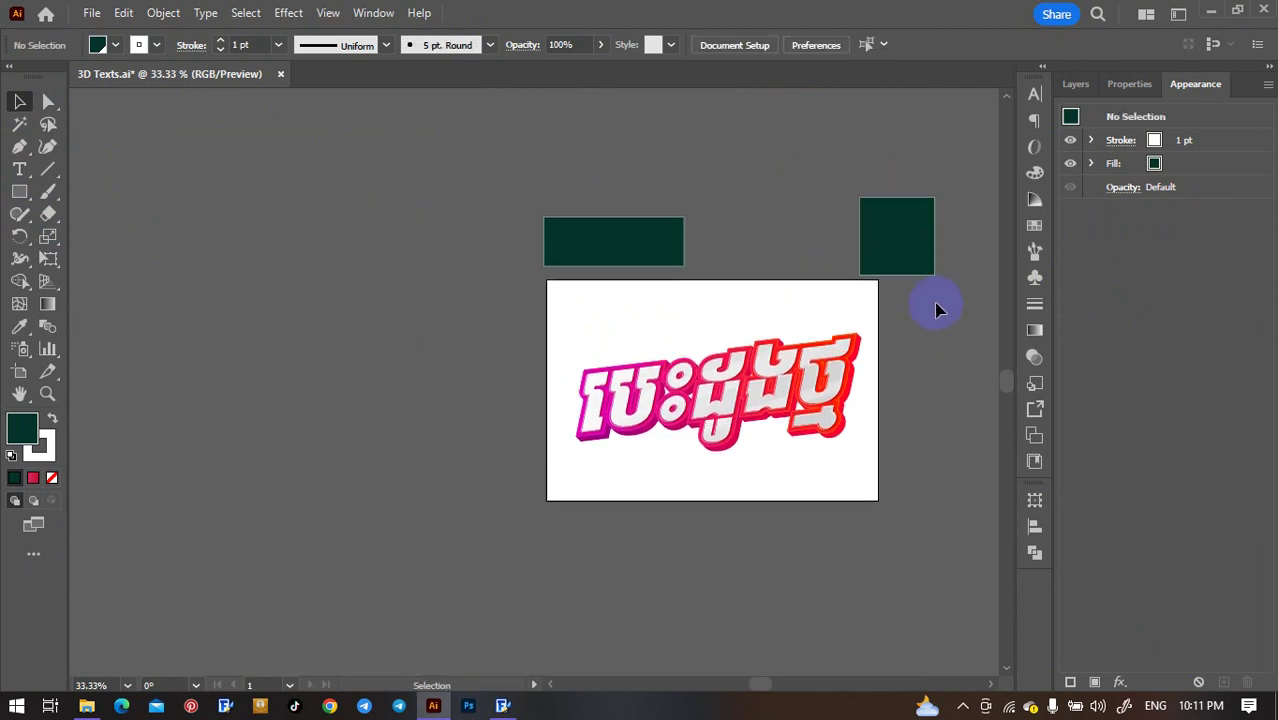
drag(943, 343, 879, 343)
scroll(853, 342, up, 2)
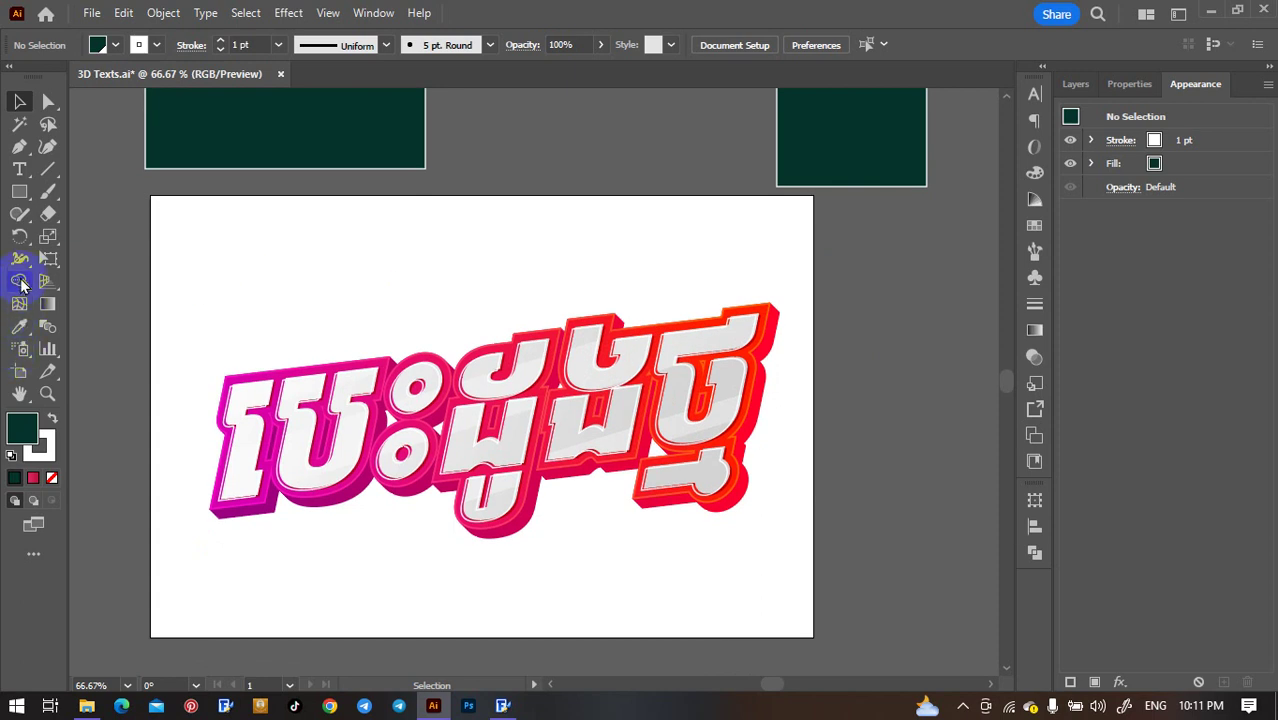
Step: Inspect the height and width values of Artboard 1 with the Artboard tool
click(19, 371)
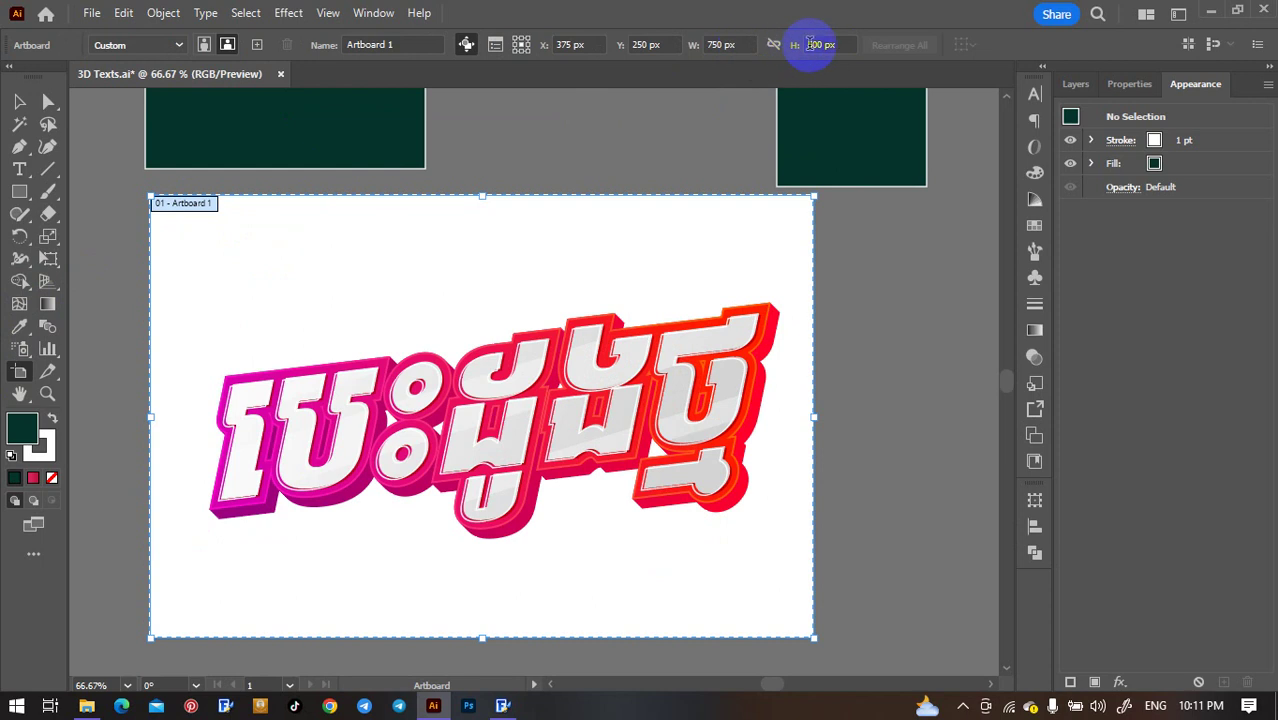
drag(832, 44, 788, 44)
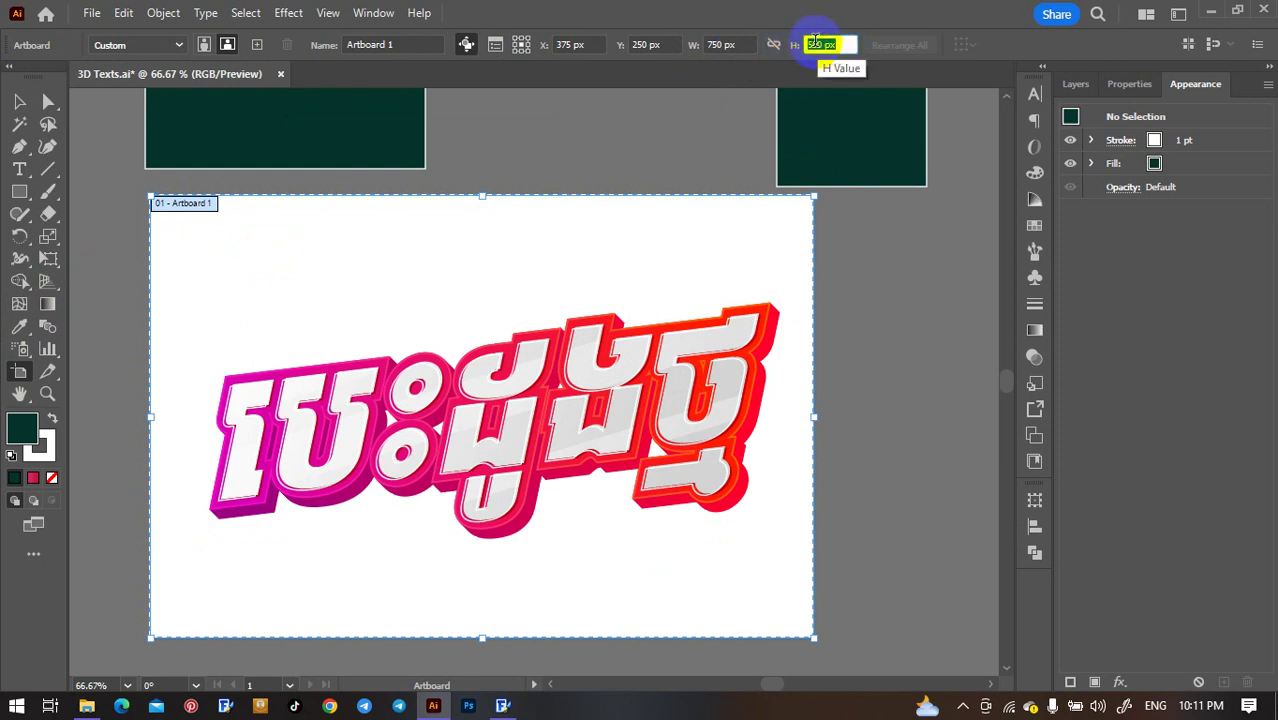
click(738, 45)
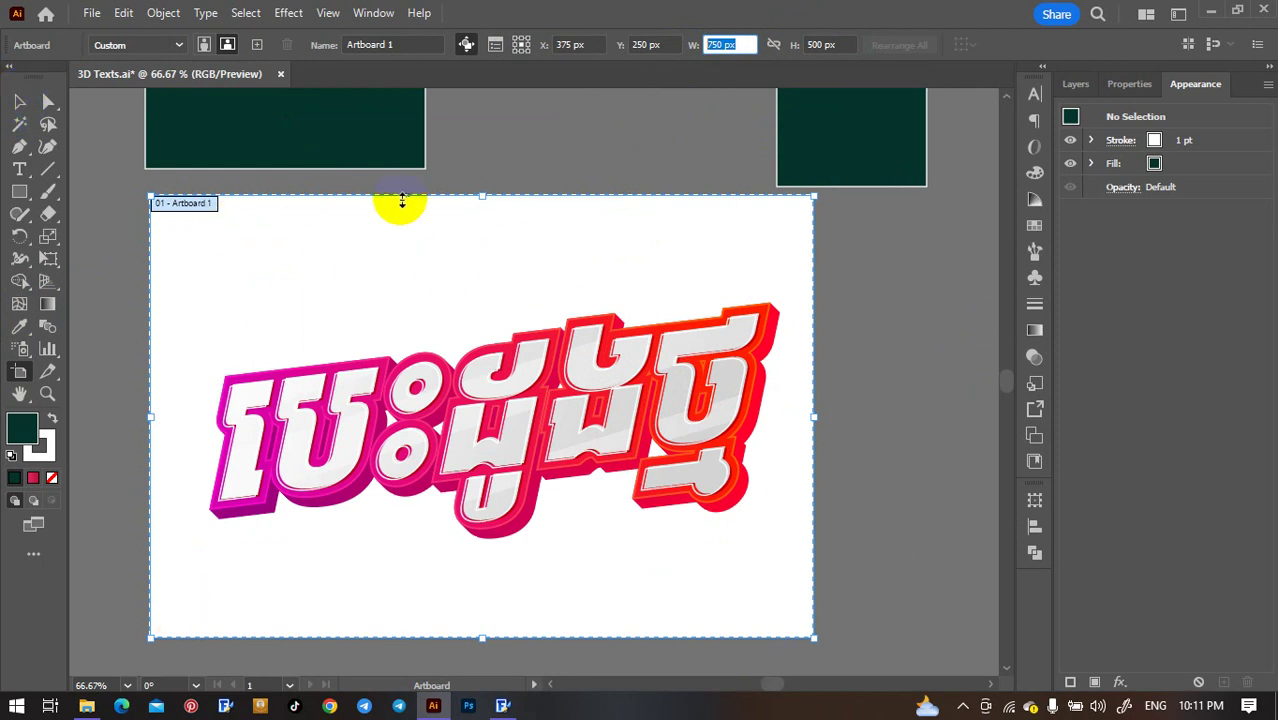
Step: Move the nearly square rectangle slightly farther right, beyond the artboard's upper-right corner
click(19, 101)
scroll(603, 267, up, 3)
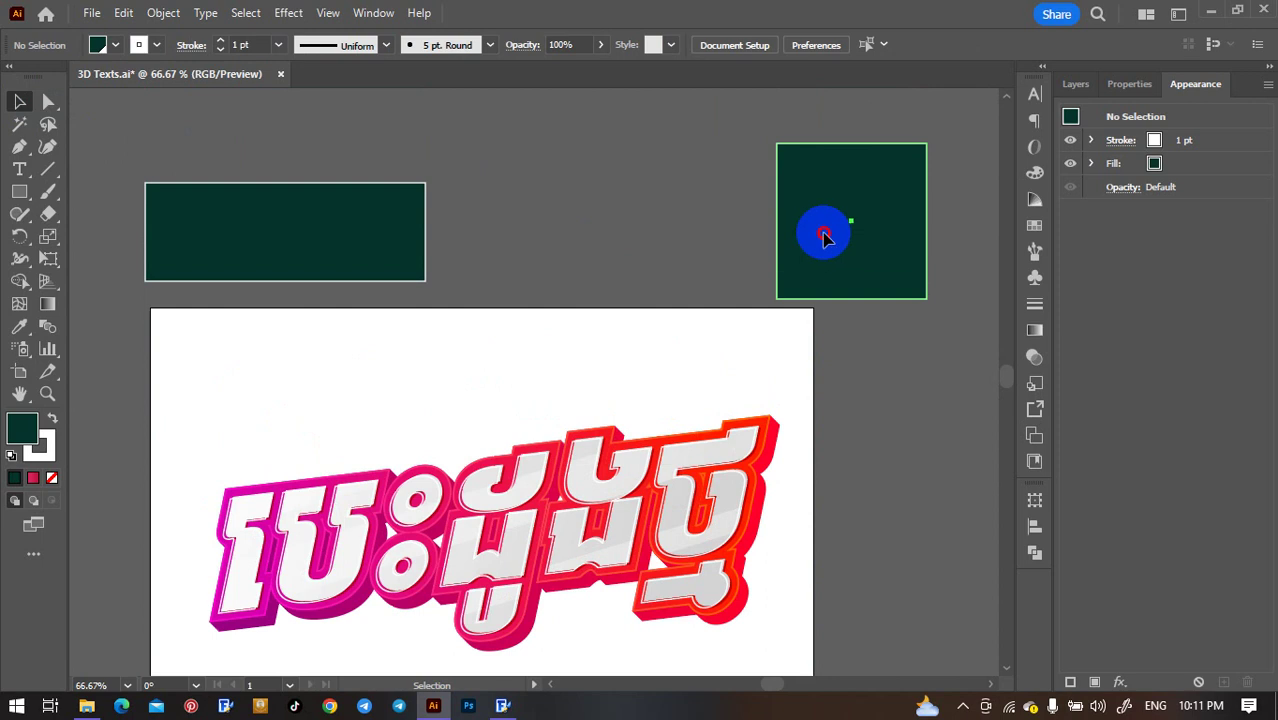
drag(827, 237, 873, 230)
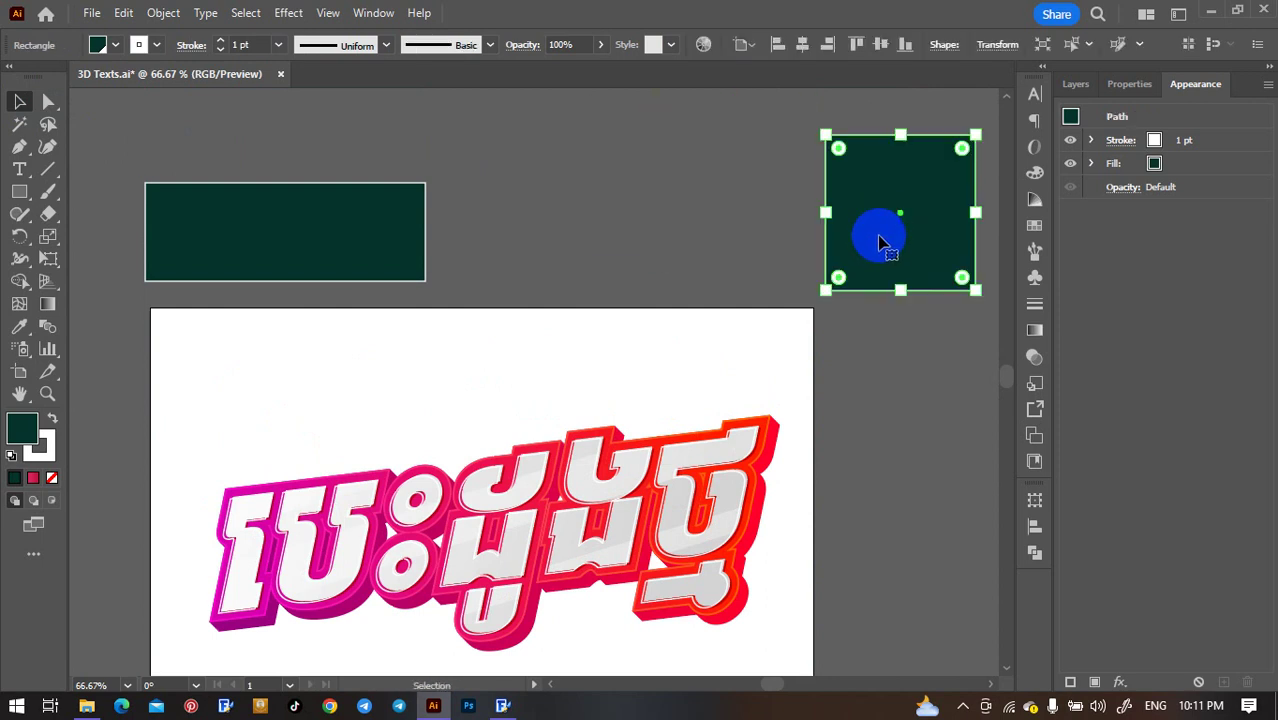
Step: Open Export As for 3D Texts, try Use Artboards while comparing the artwork behind the dialog, and leave the option off
click(84, 14)
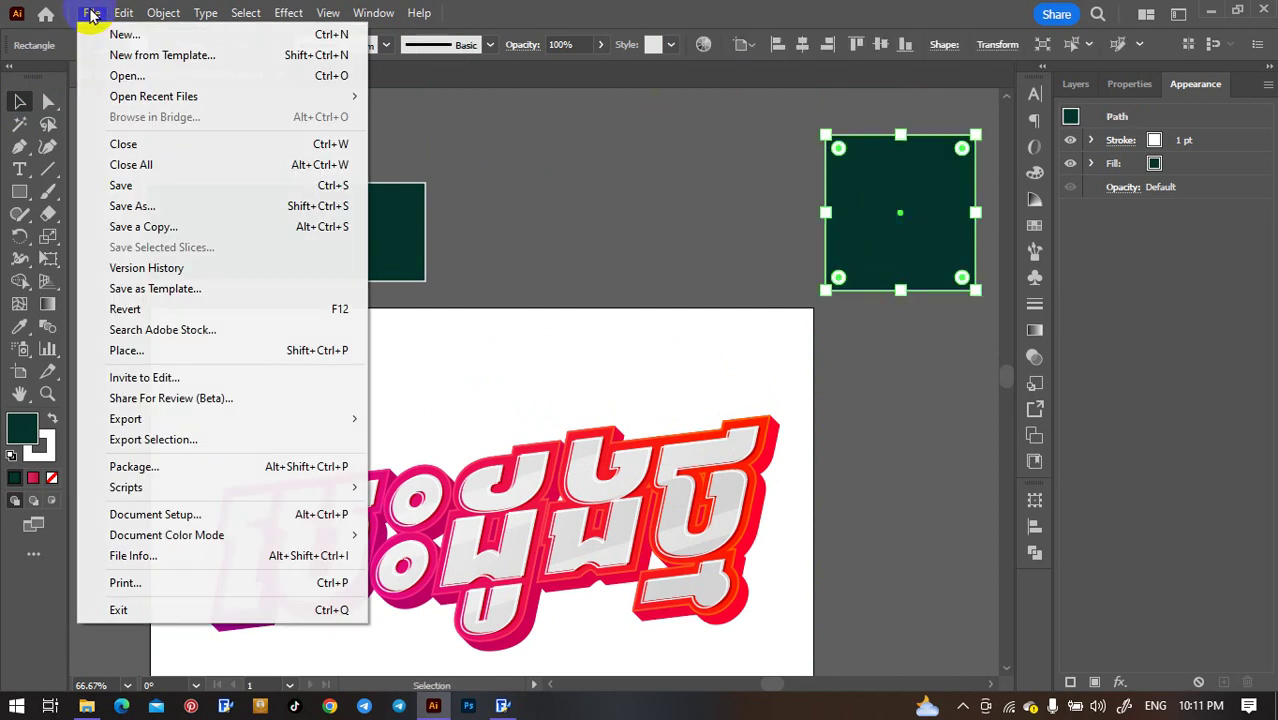
mouse_move(167, 421)
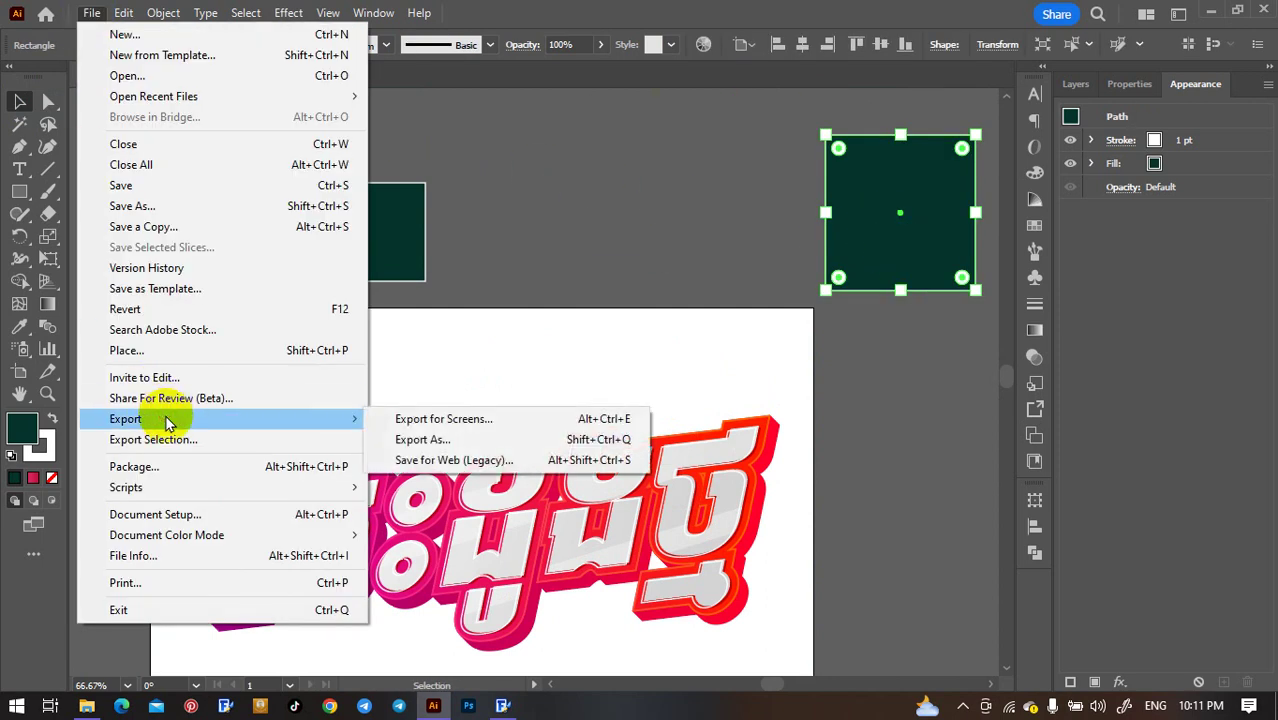
click(440, 439)
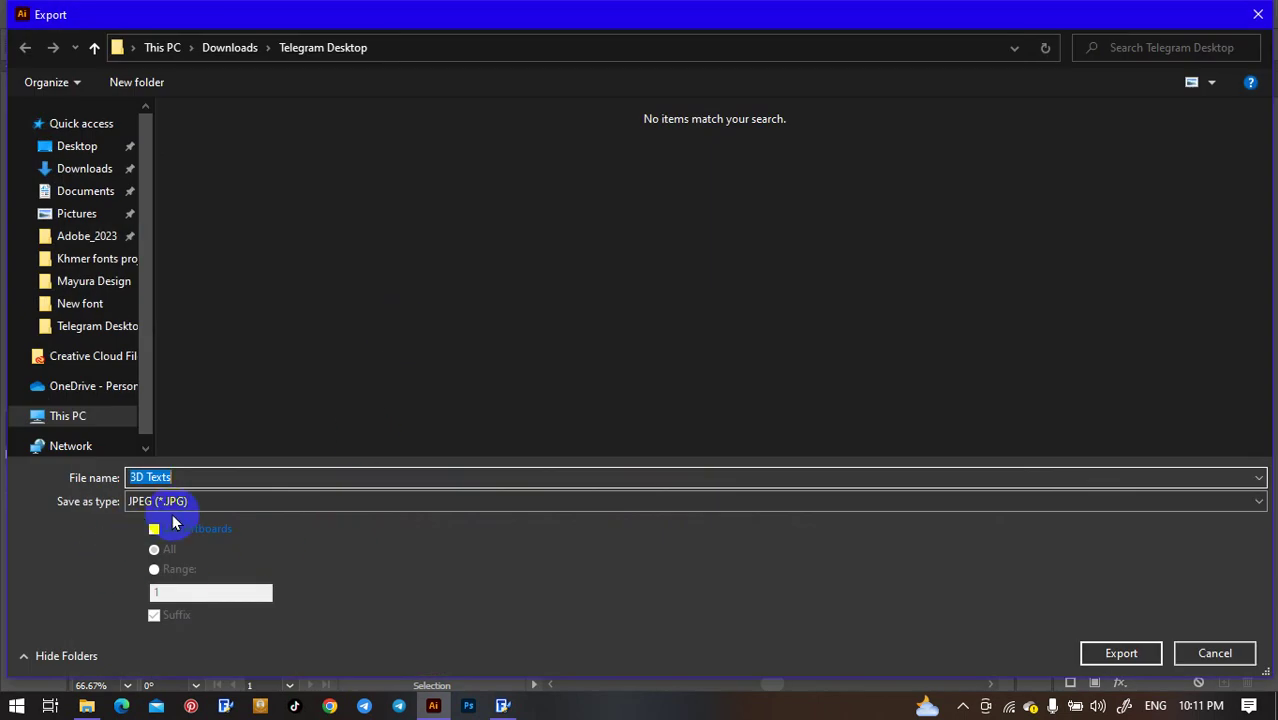
click(156, 531)
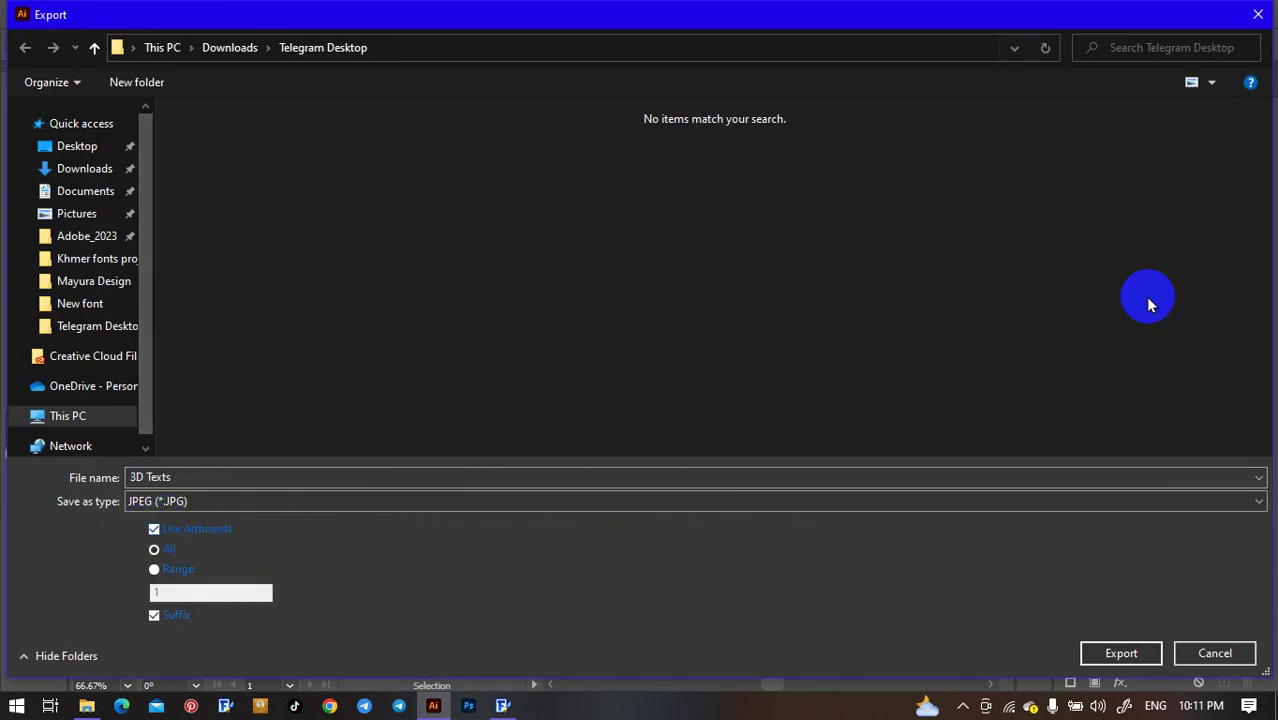
drag(962, 20, 918, 438)
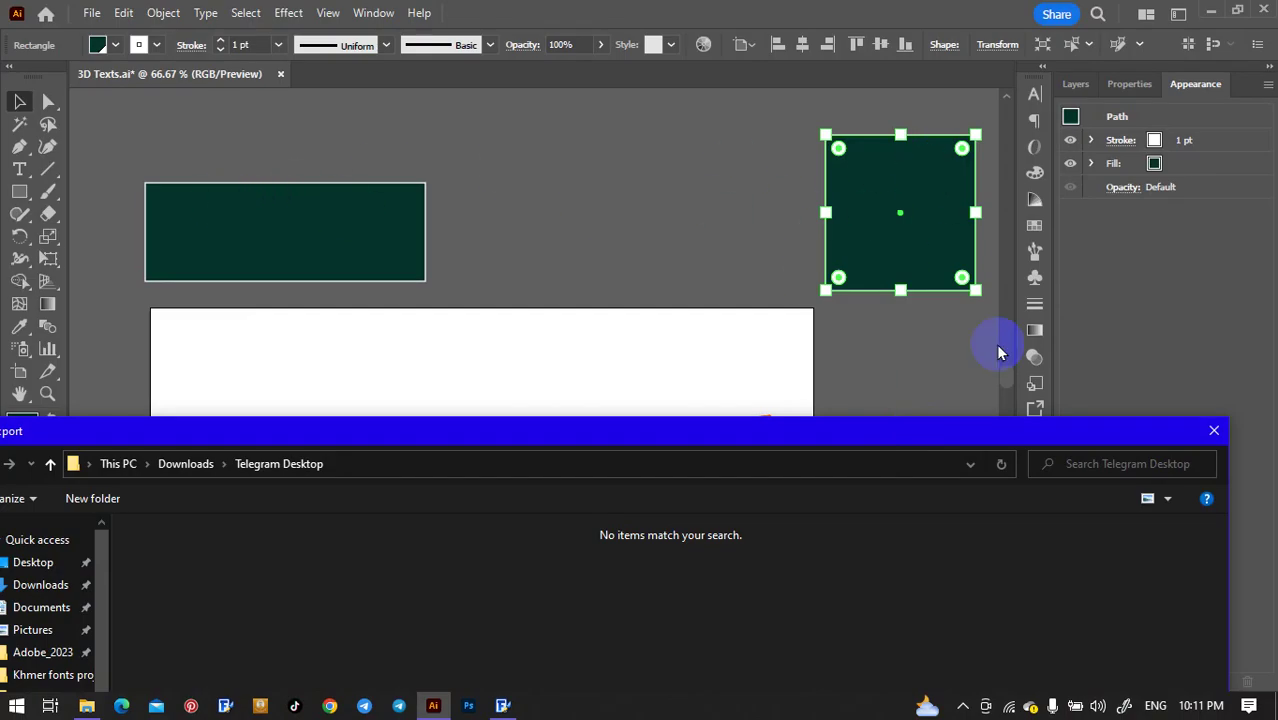
drag(390, 440, 516, 48)
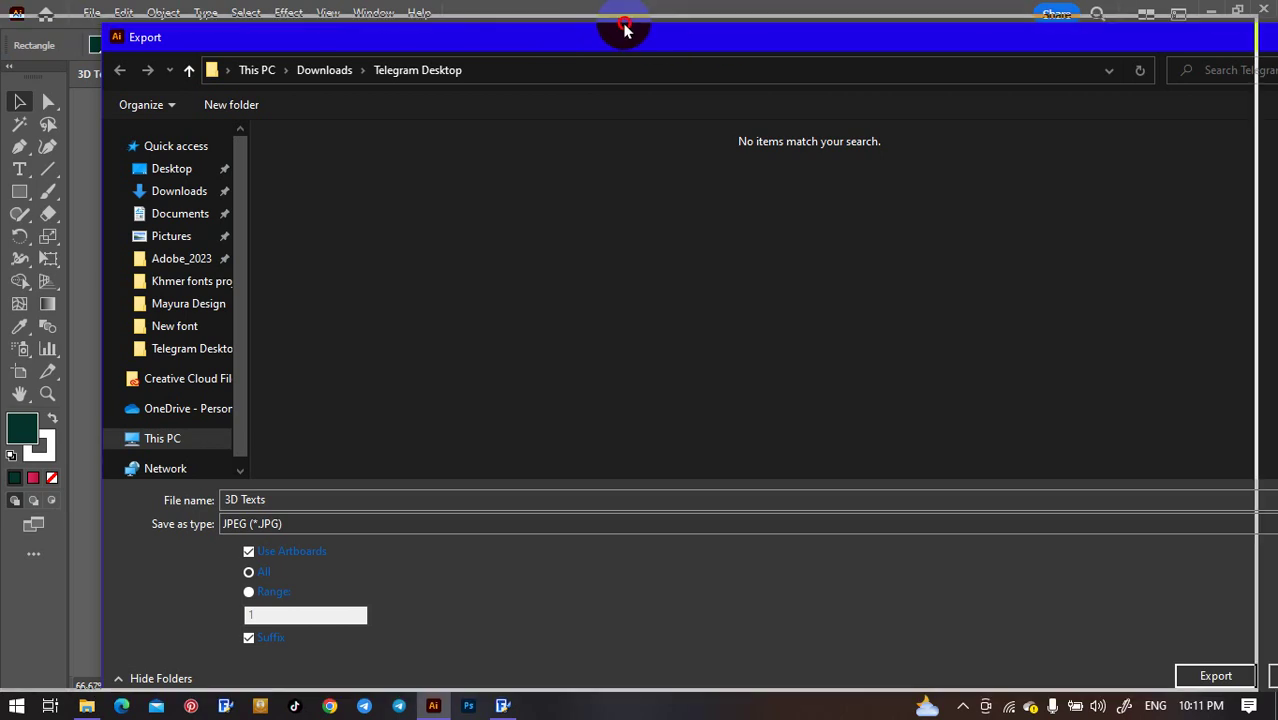
drag(722, 29, 708, 19)
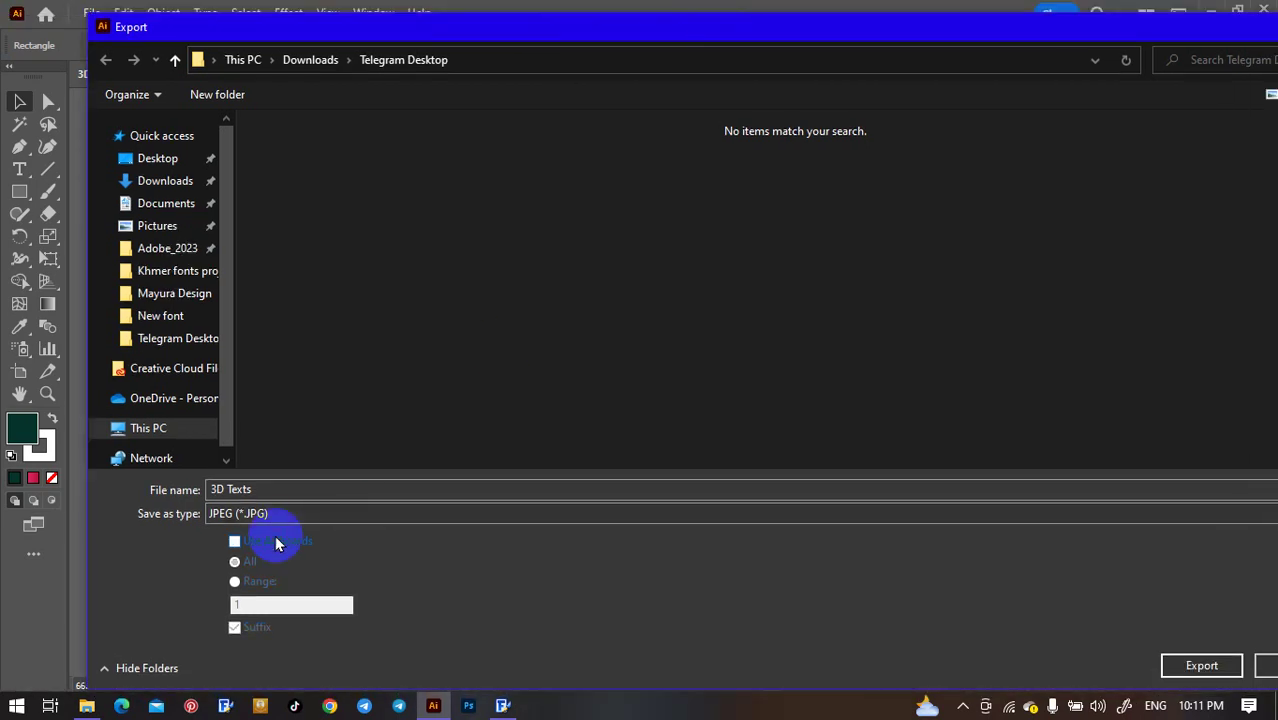
Step: Choose JPEG as the export format and Desktop as the destination for 3D Texts, and proceed to the JPEG options
click(279, 512)
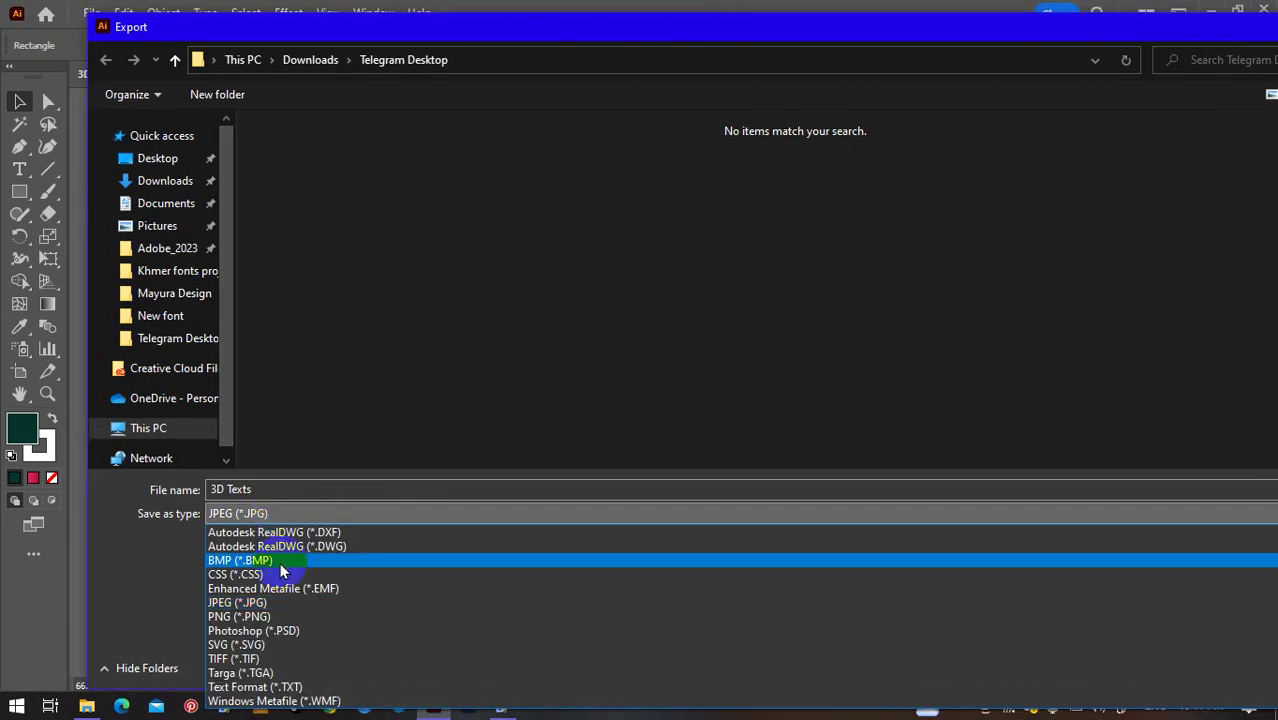
click(277, 602)
click(165, 162)
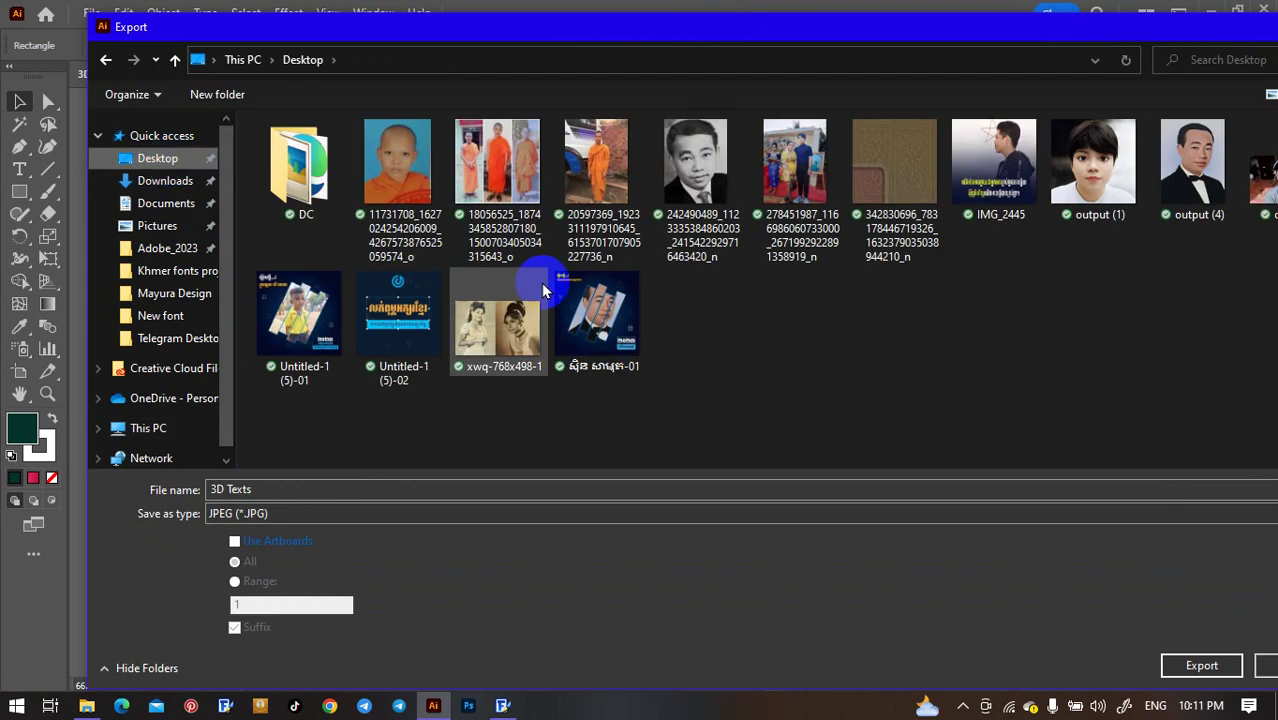
click(1160, 667)
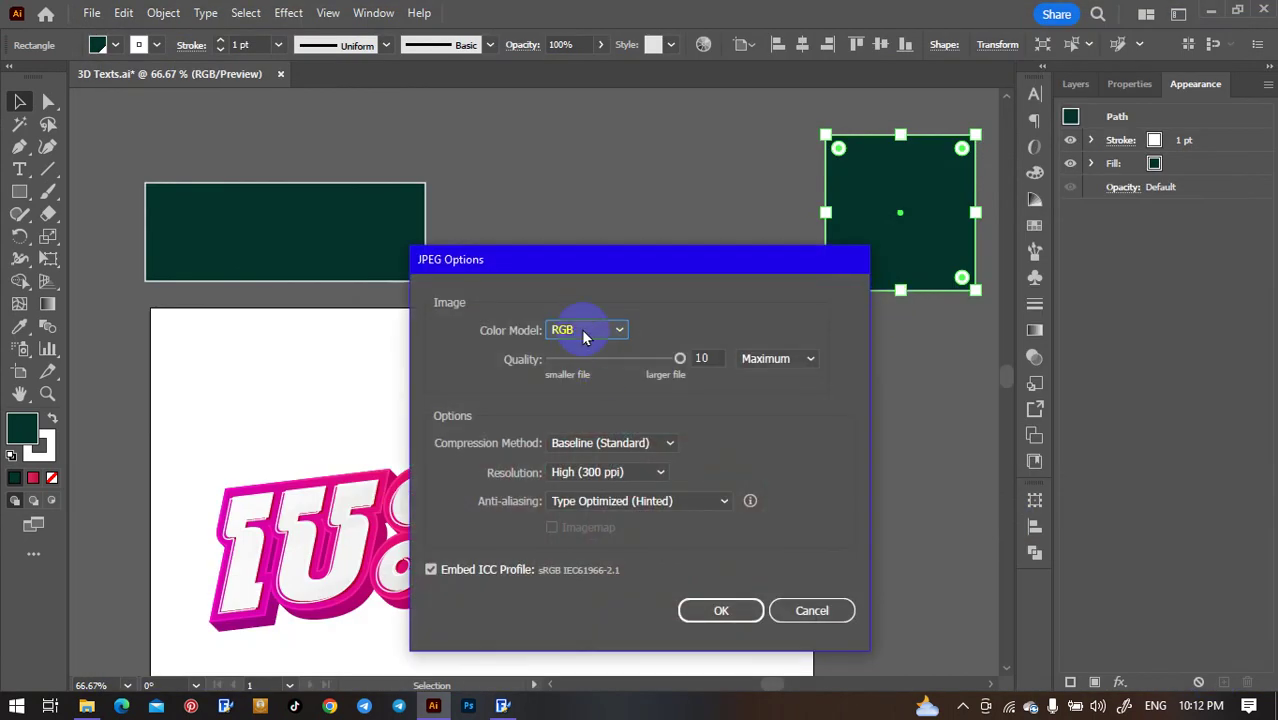
Step: Try a custom resolution of 300 ppi for the JPEG, and set the resolution back to the High (300 ppi) preset
click(598, 473)
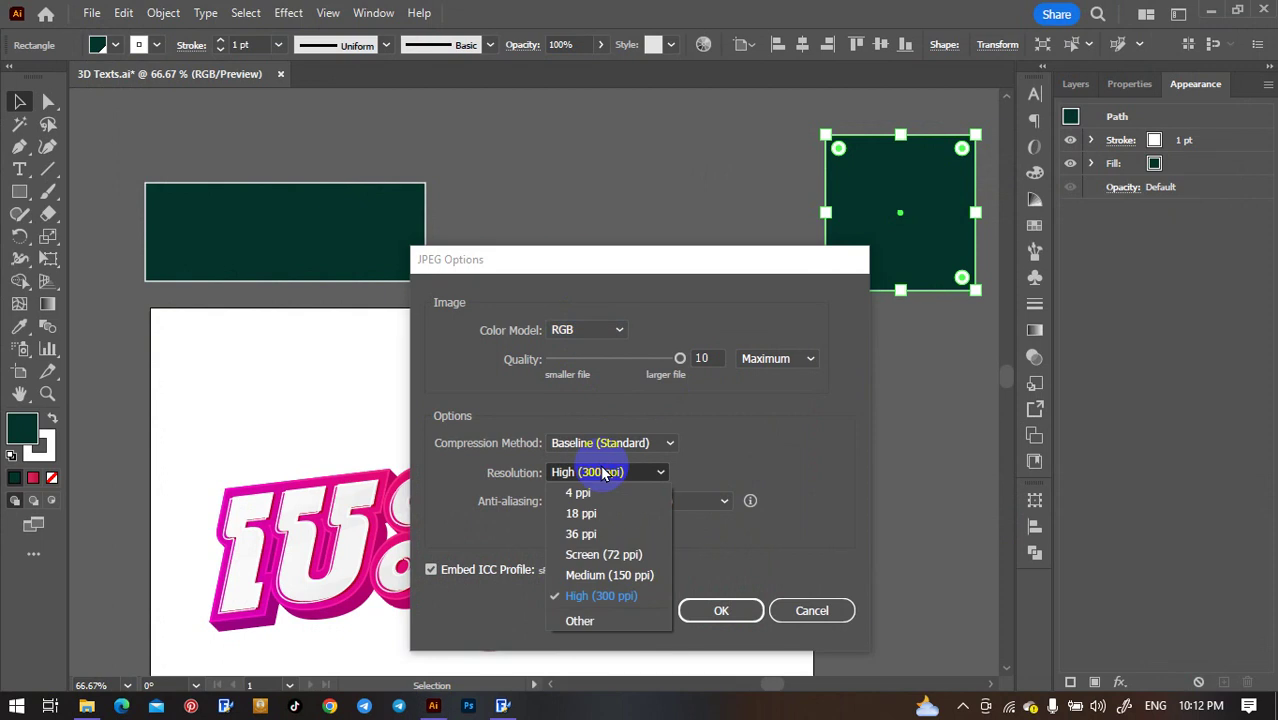
click(624, 598)
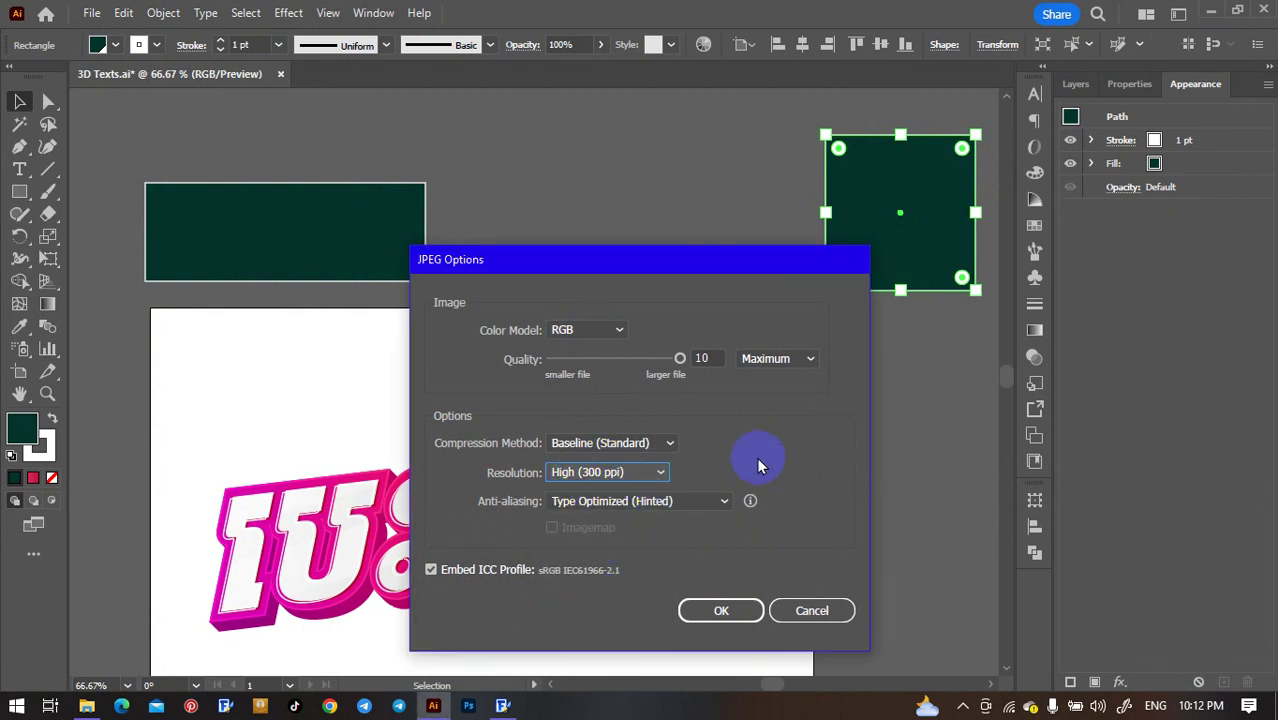
click(656, 472)
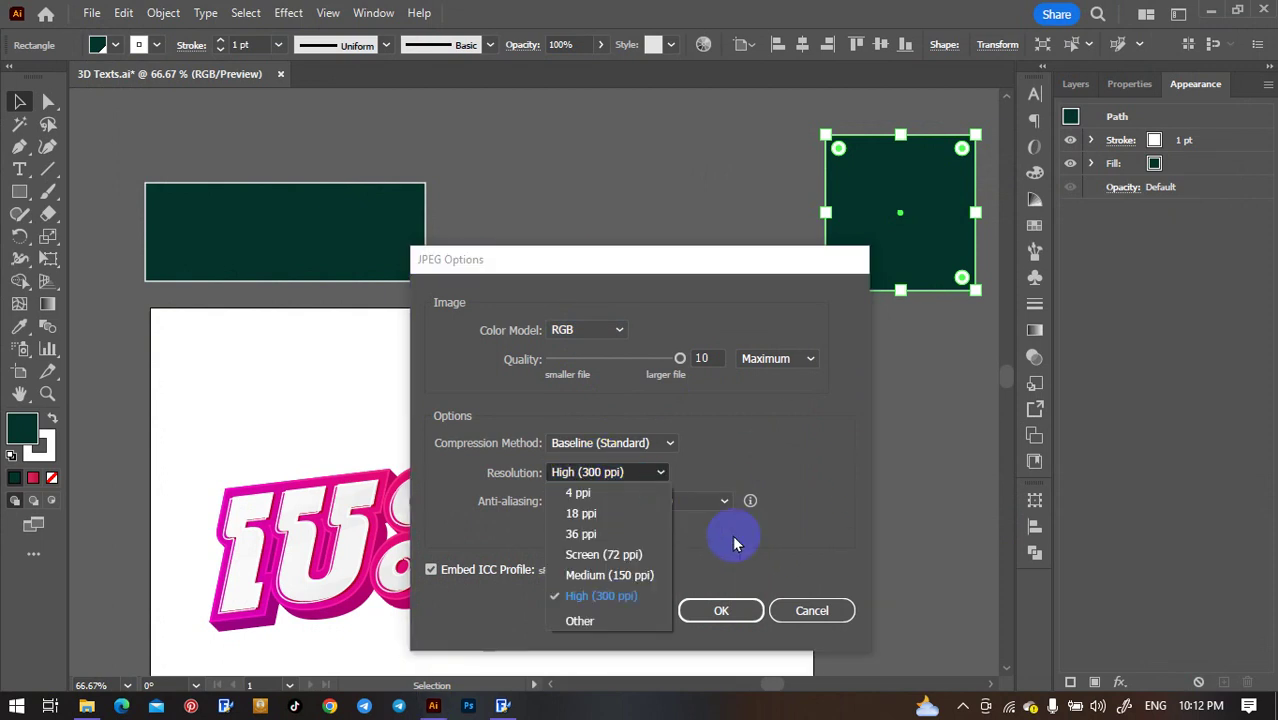
click(645, 621)
click(707, 472)
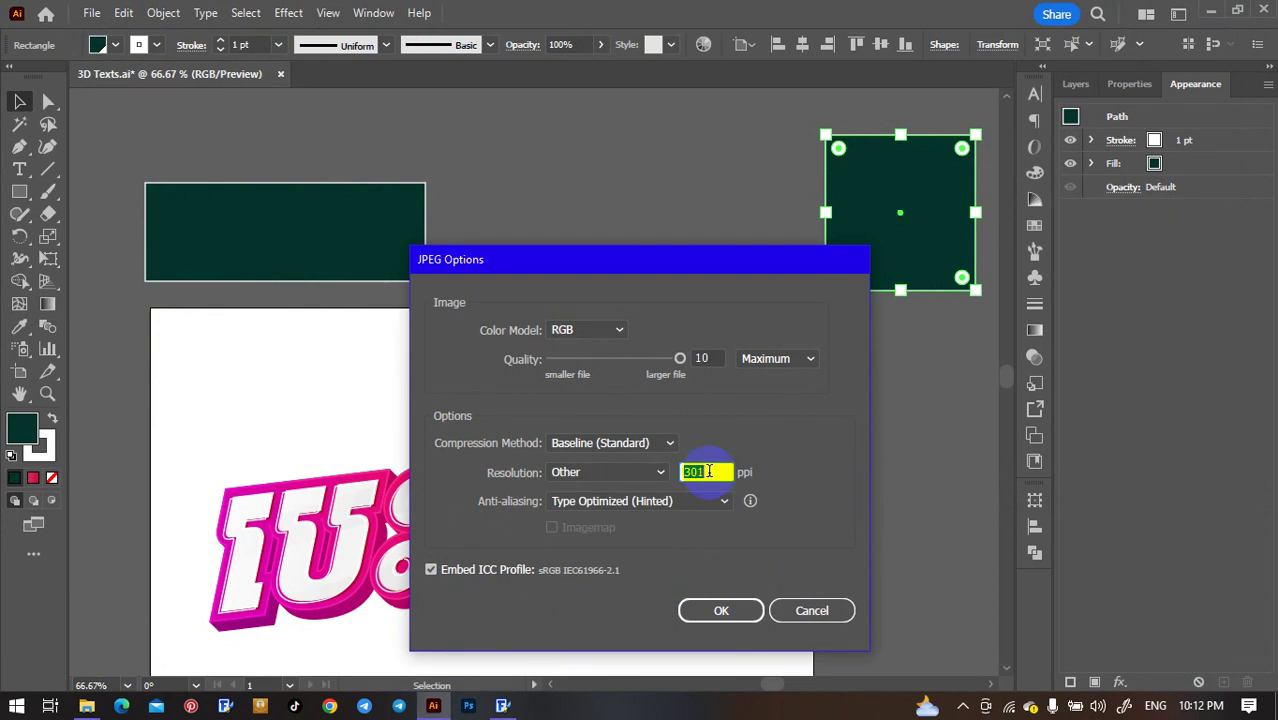
click(620, 472)
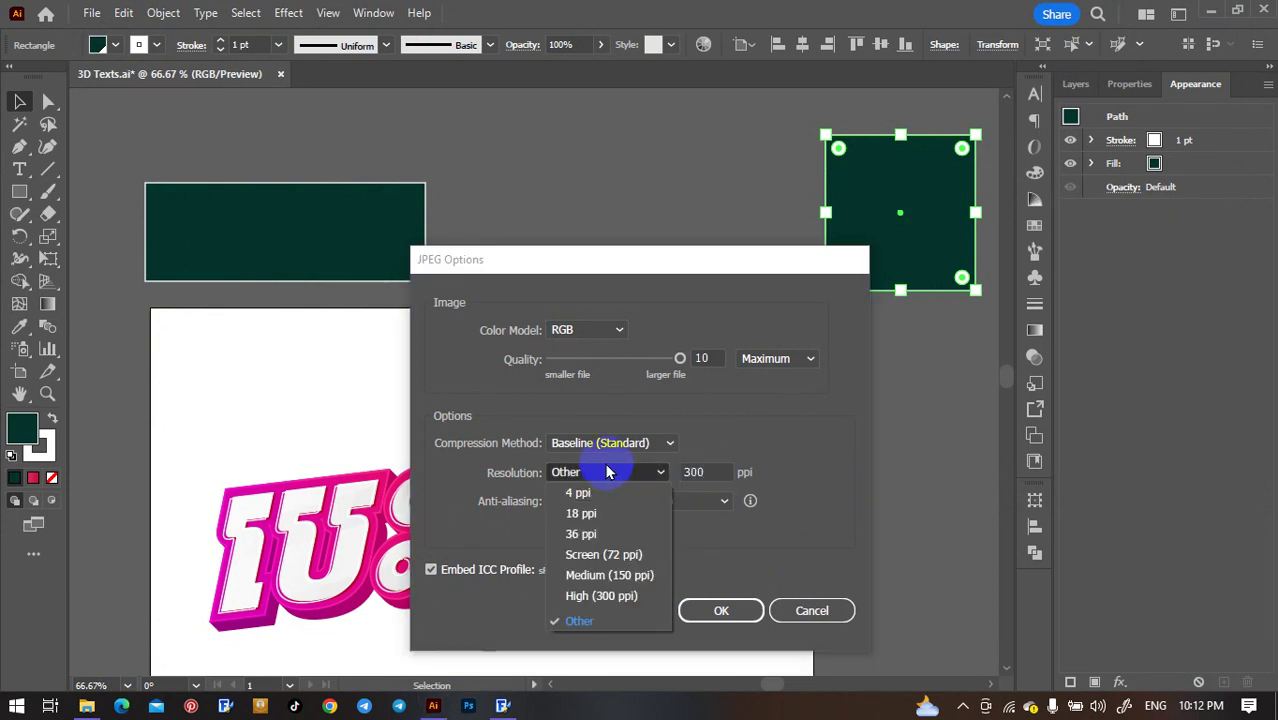
click(628, 595)
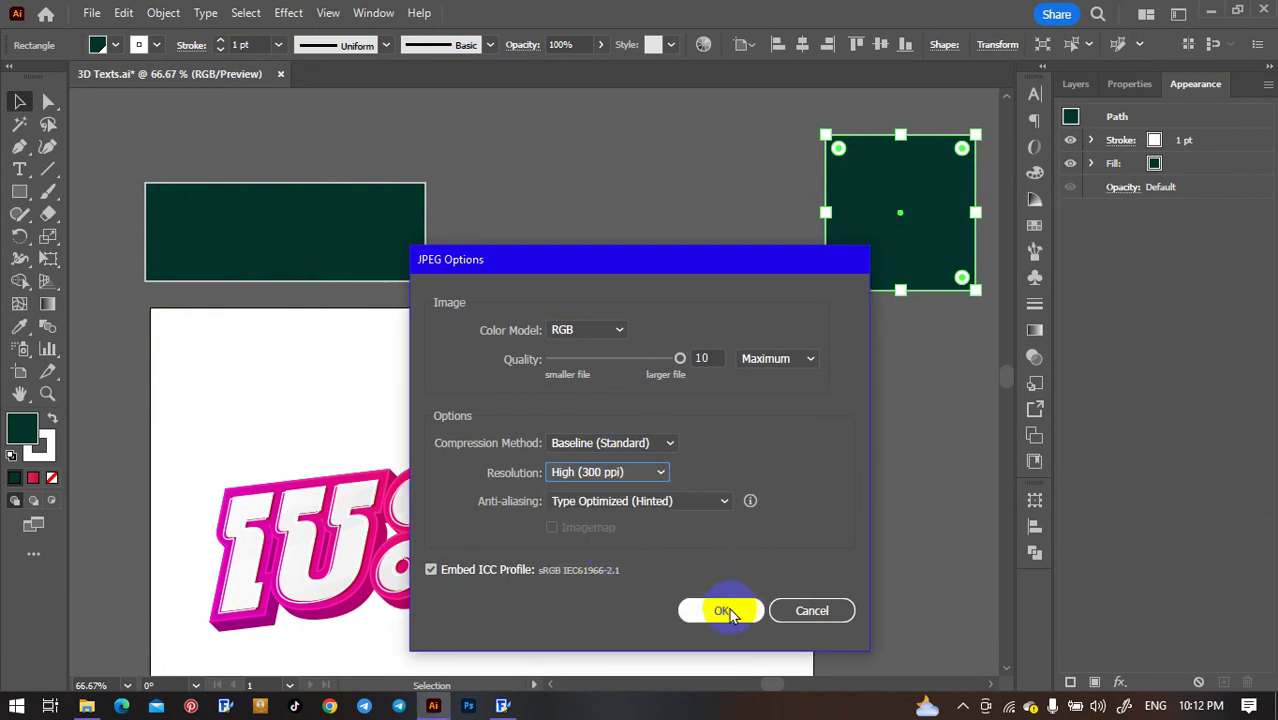
Step: Set the JPEG quality to Maximum and complete the export
click(810, 360)
click(788, 443)
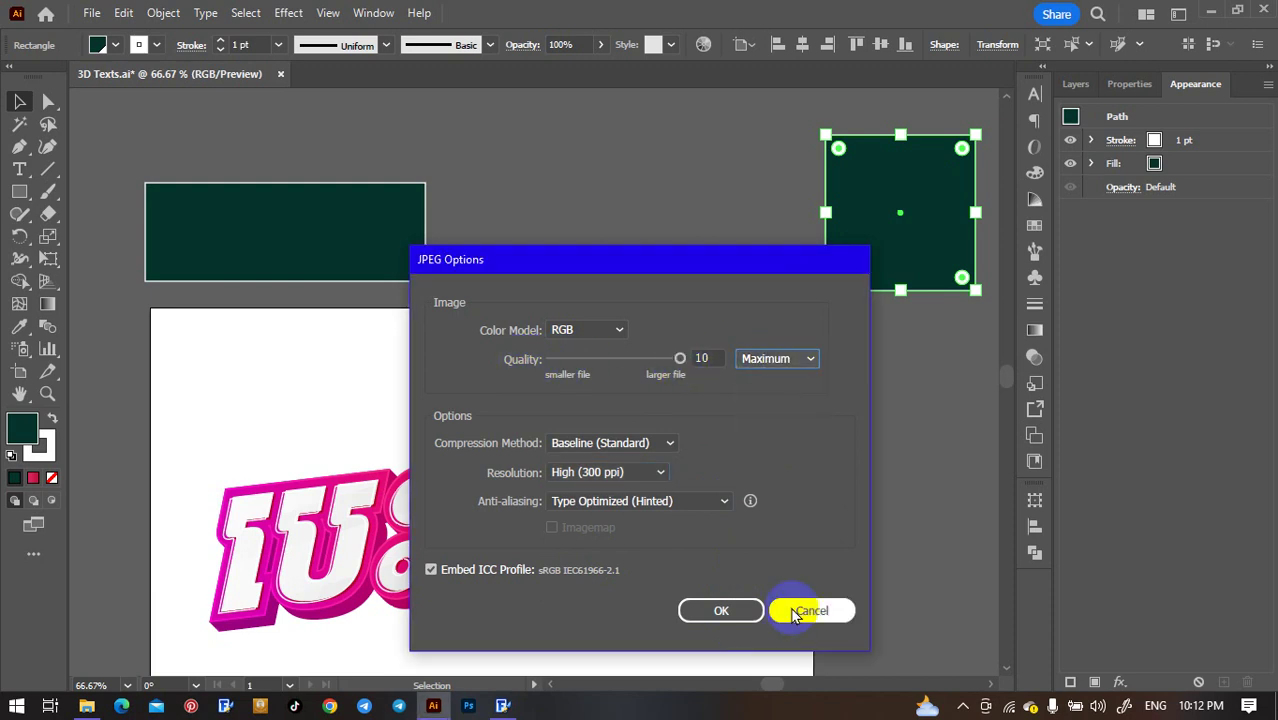
click(726, 610)
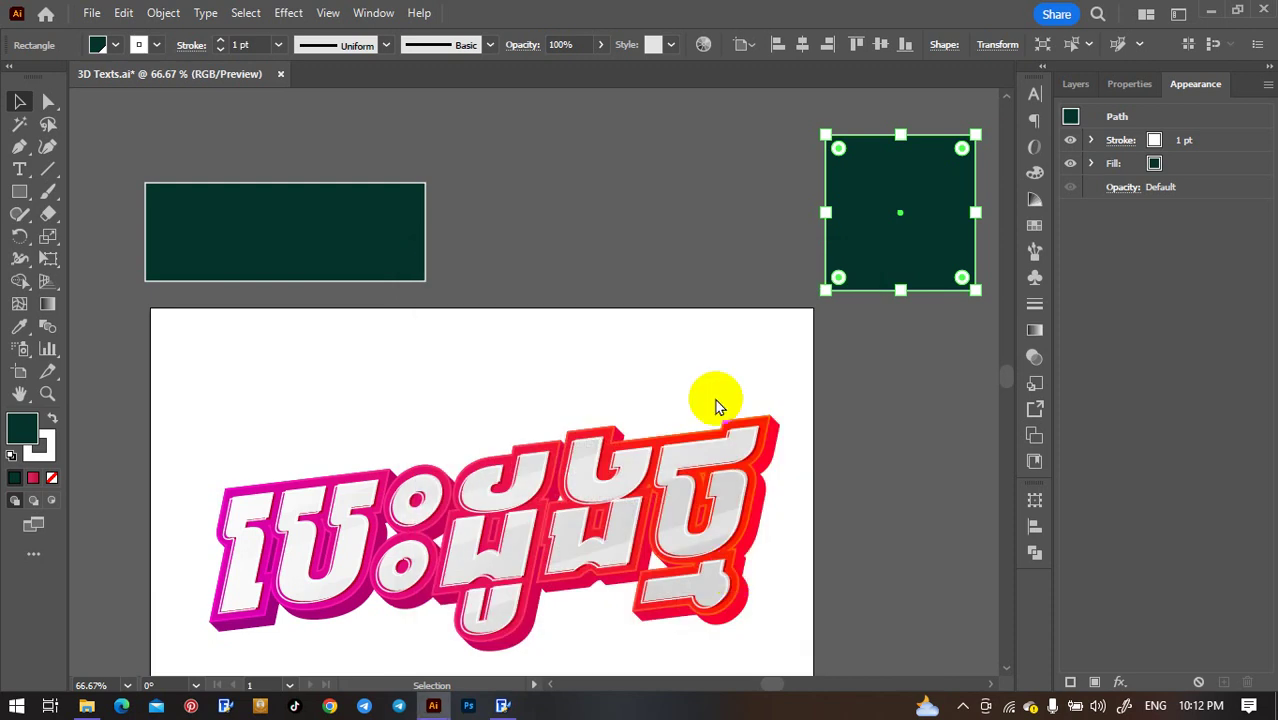
Step: Deselect the dark green square, minimize Illustrator to show the desktop, and refresh the desktop
click(735, 235)
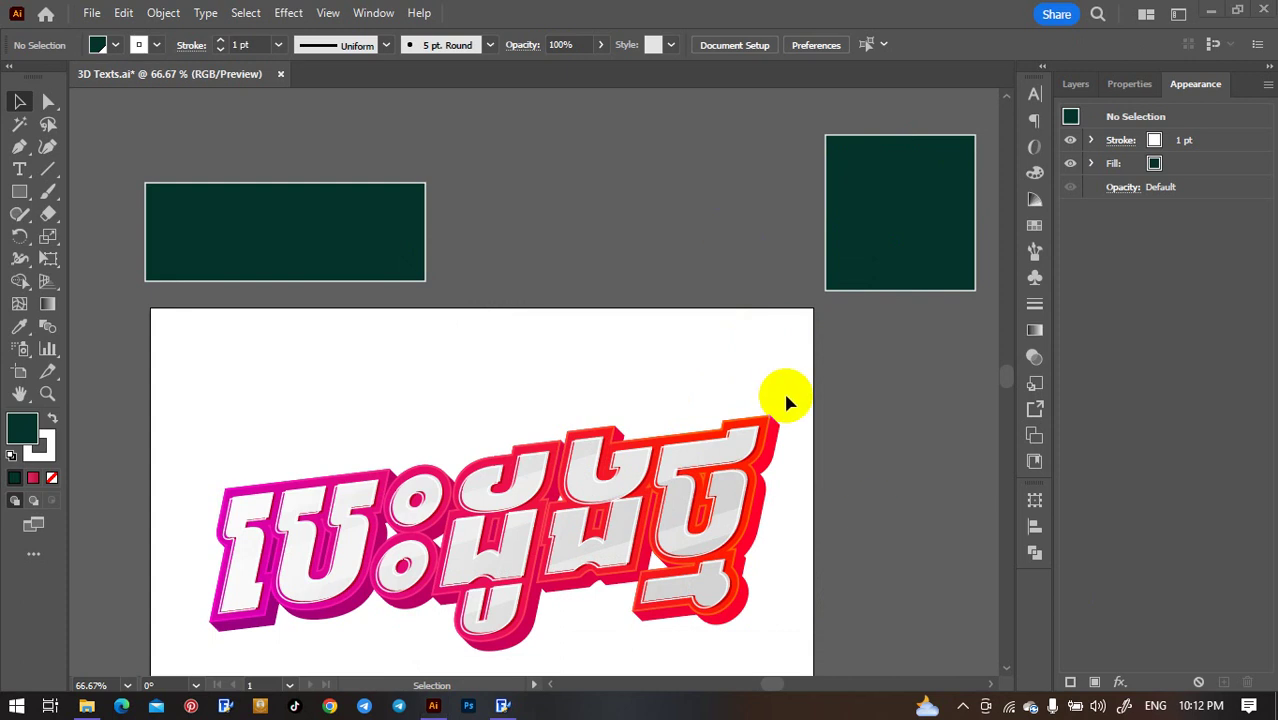
click(1213, 11)
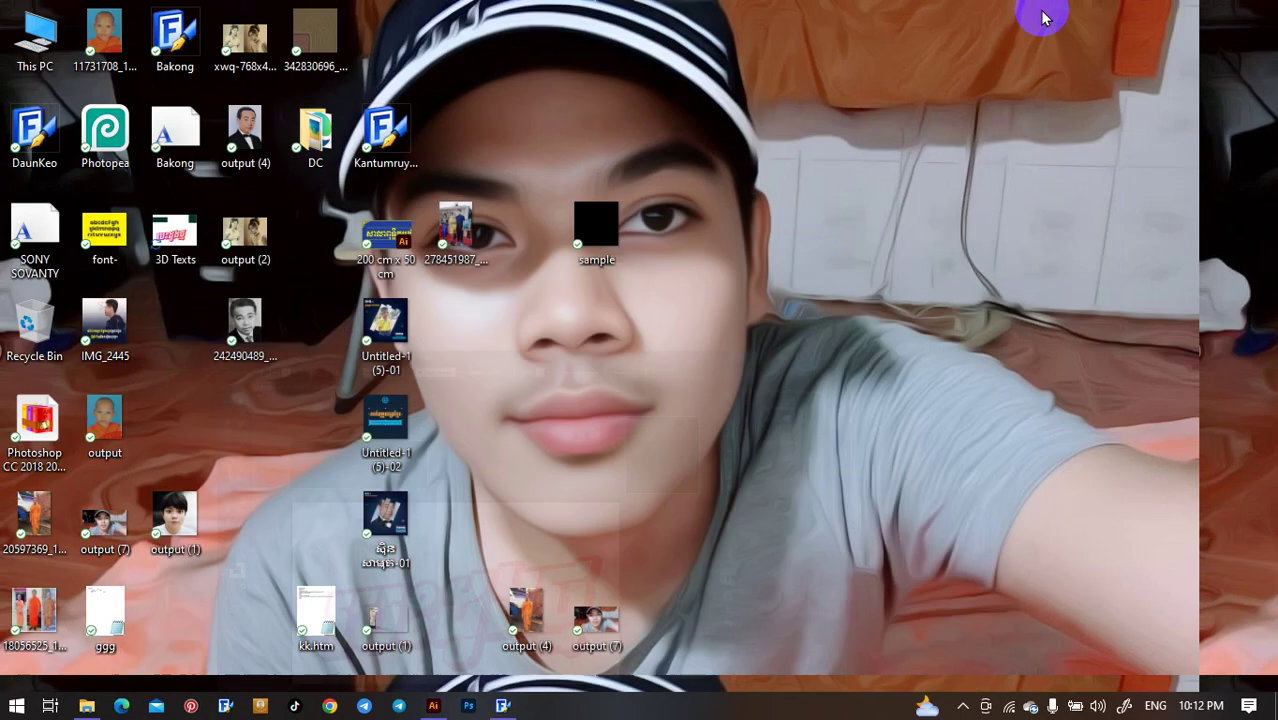
right_click(800, 193)
click(851, 240)
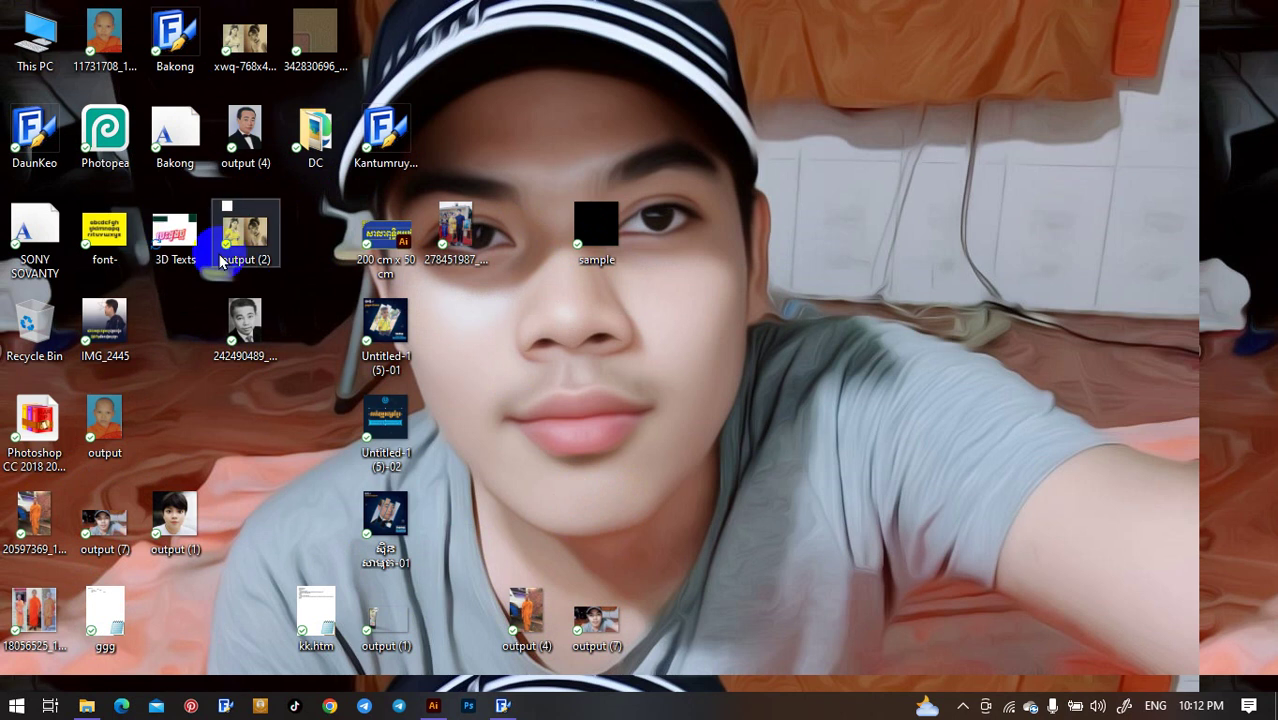
Step: Open the exported 3D Texts JPEG from the desktop, examine whether the objects outside the artboard are included, and close the viewer
click(180, 232)
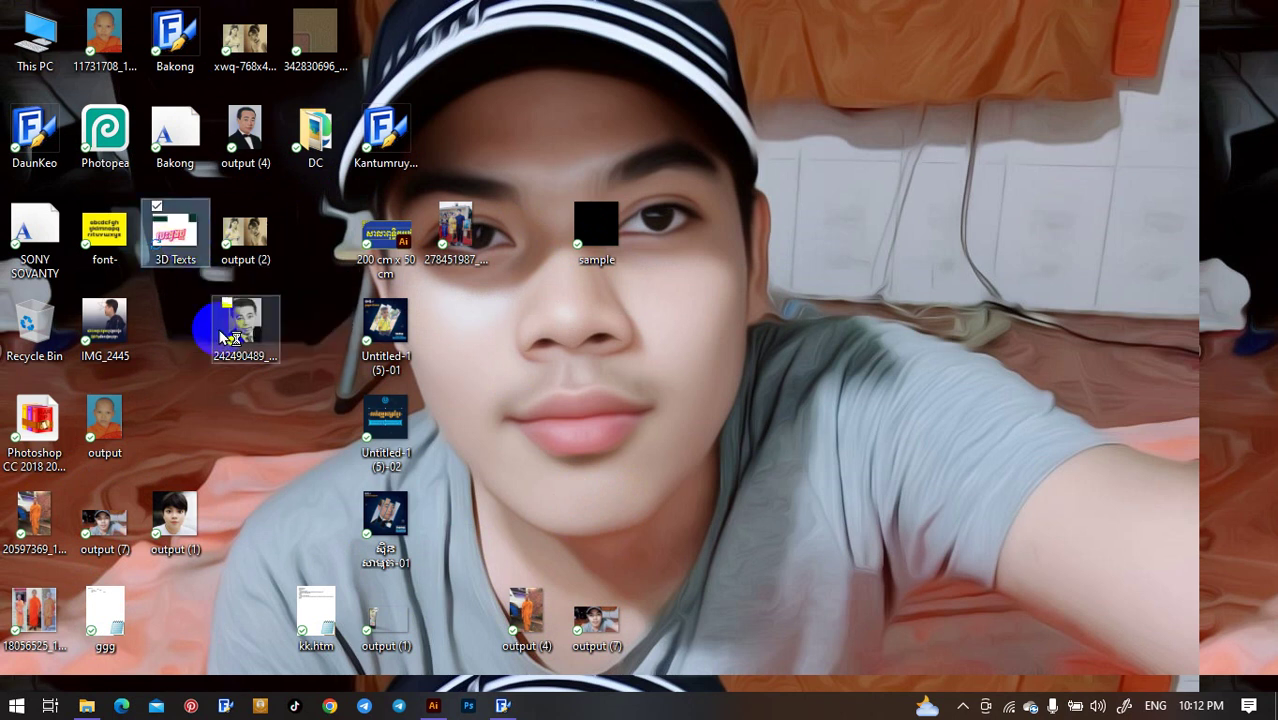
double_click(178, 238)
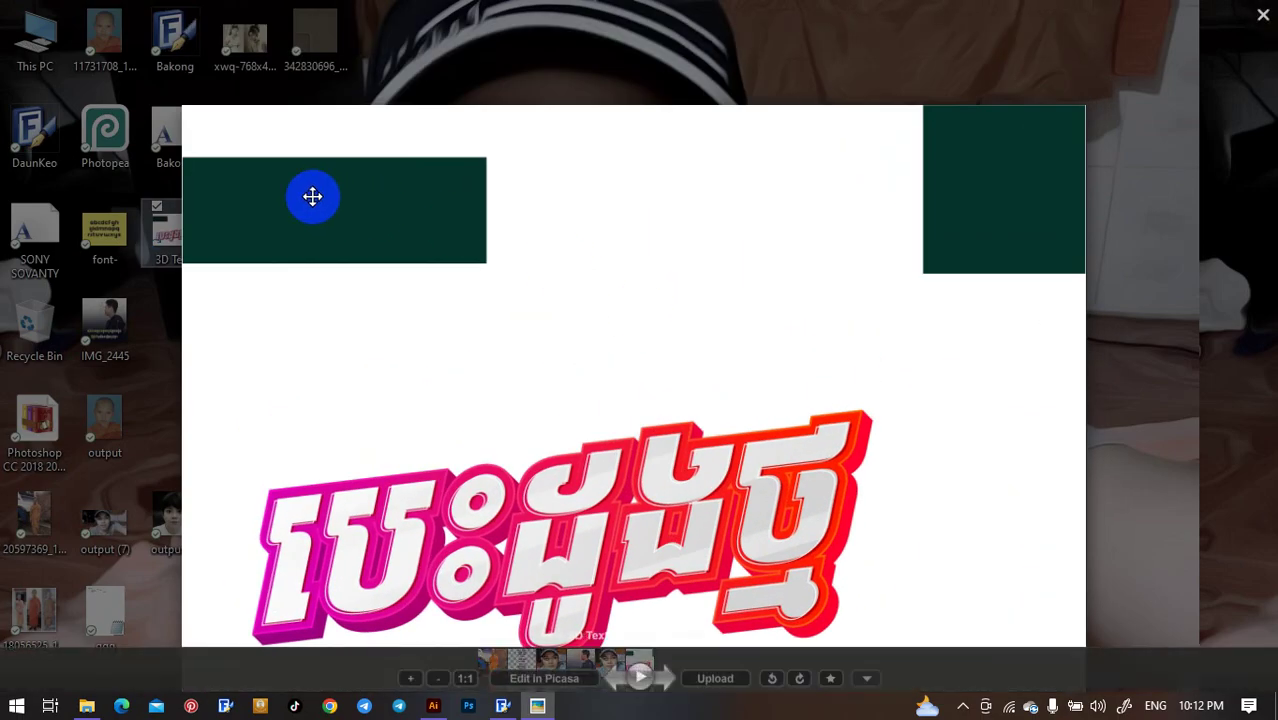
mouse_move(314, 194)
mouse_down()
mouse_move(990, 170)
mouse_move(1044, 345)
mouse_up()
drag(371, 240, 293, 284)
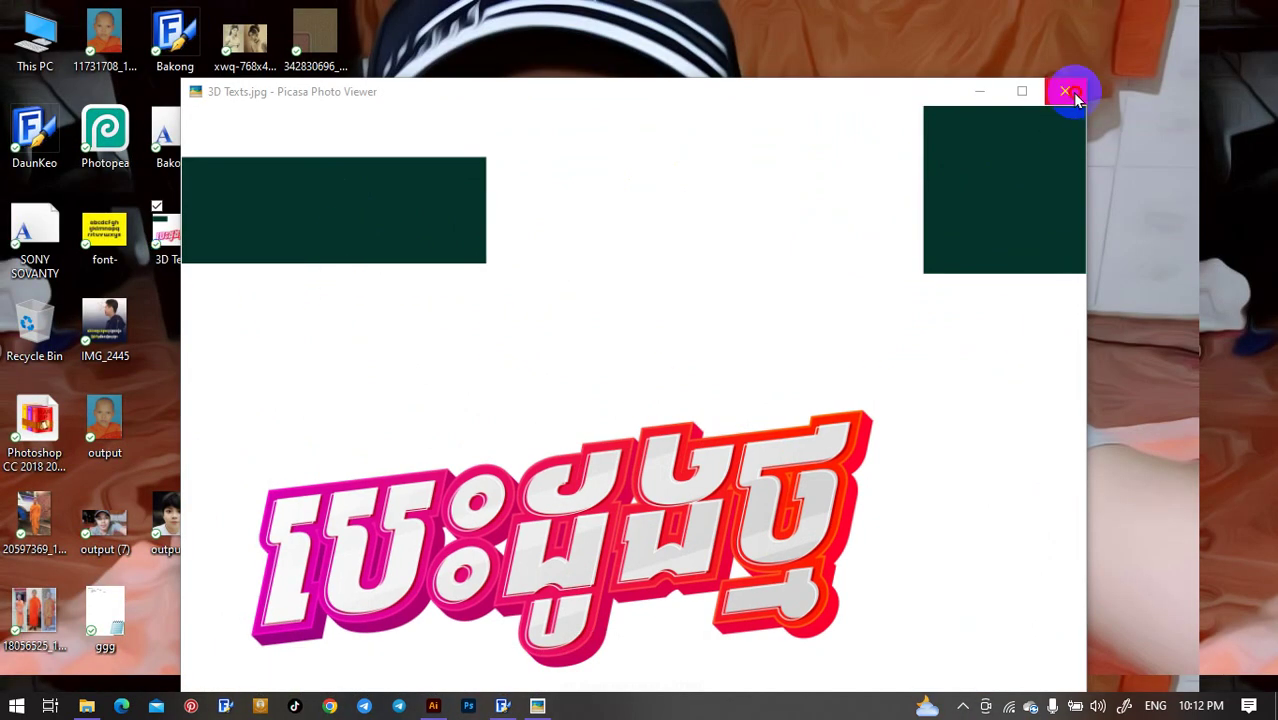
click(1070, 93)
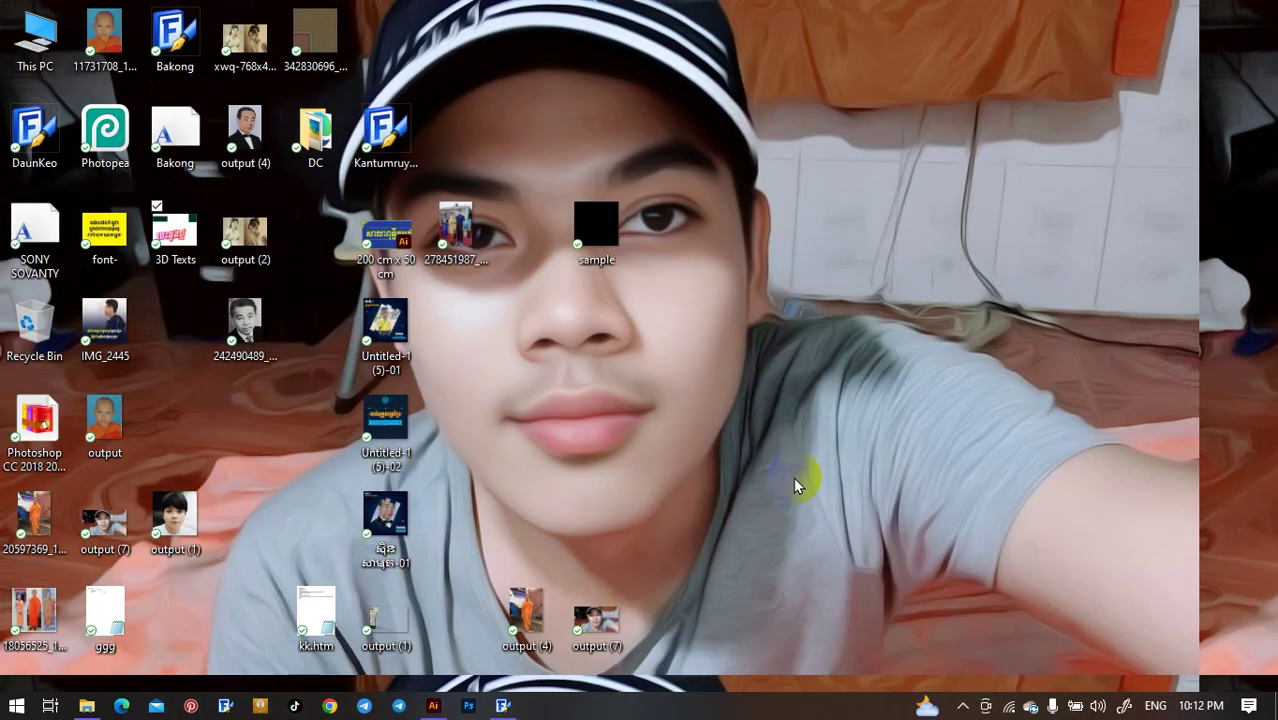
Step: Return to Illustrator, move the green square above the artboard, and place a copy of the wide green rectangle above the original
click(434, 706)
drag(893, 212, 672, 182)
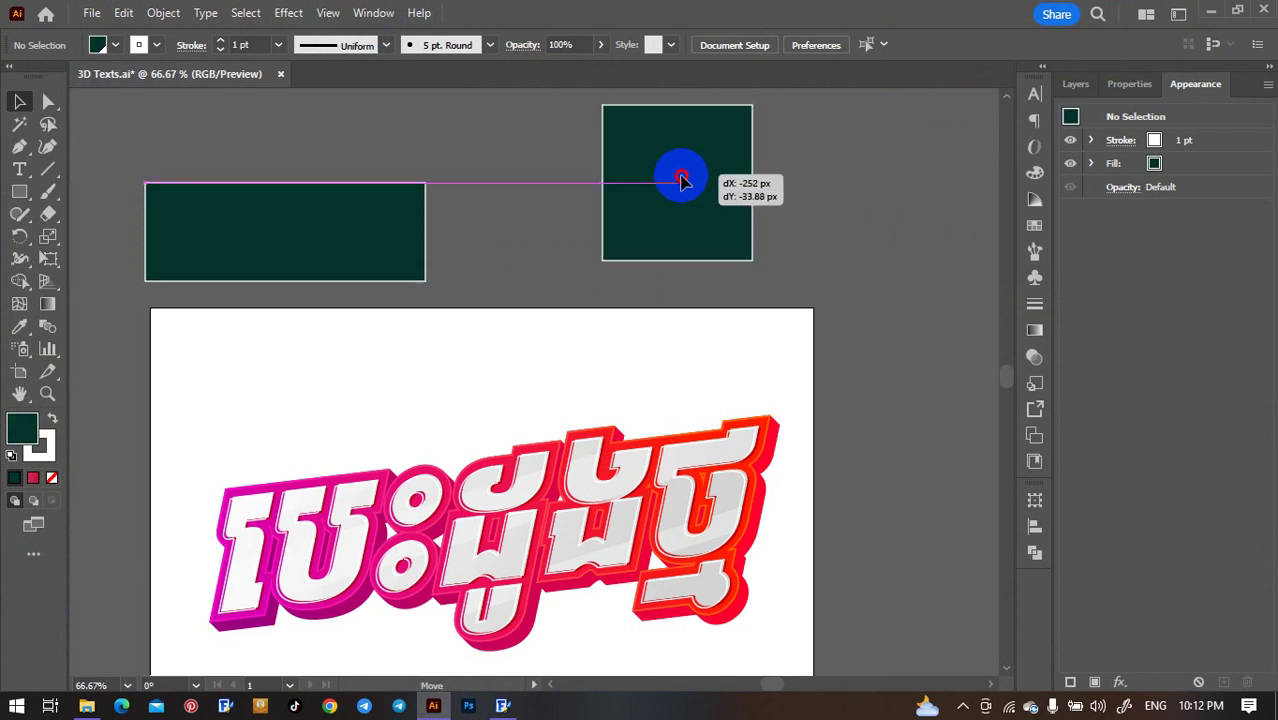
click(335, 113)
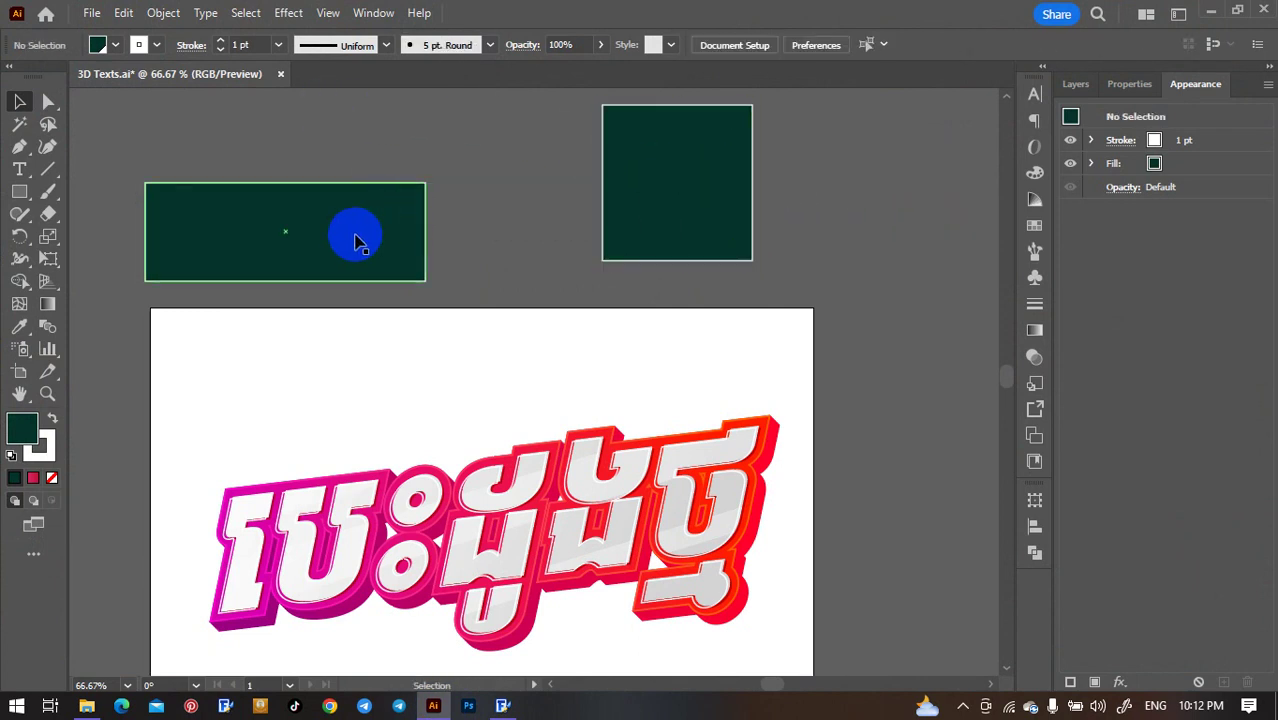
drag(356, 237, 487, 185)
scroll(687, 271, down, 3)
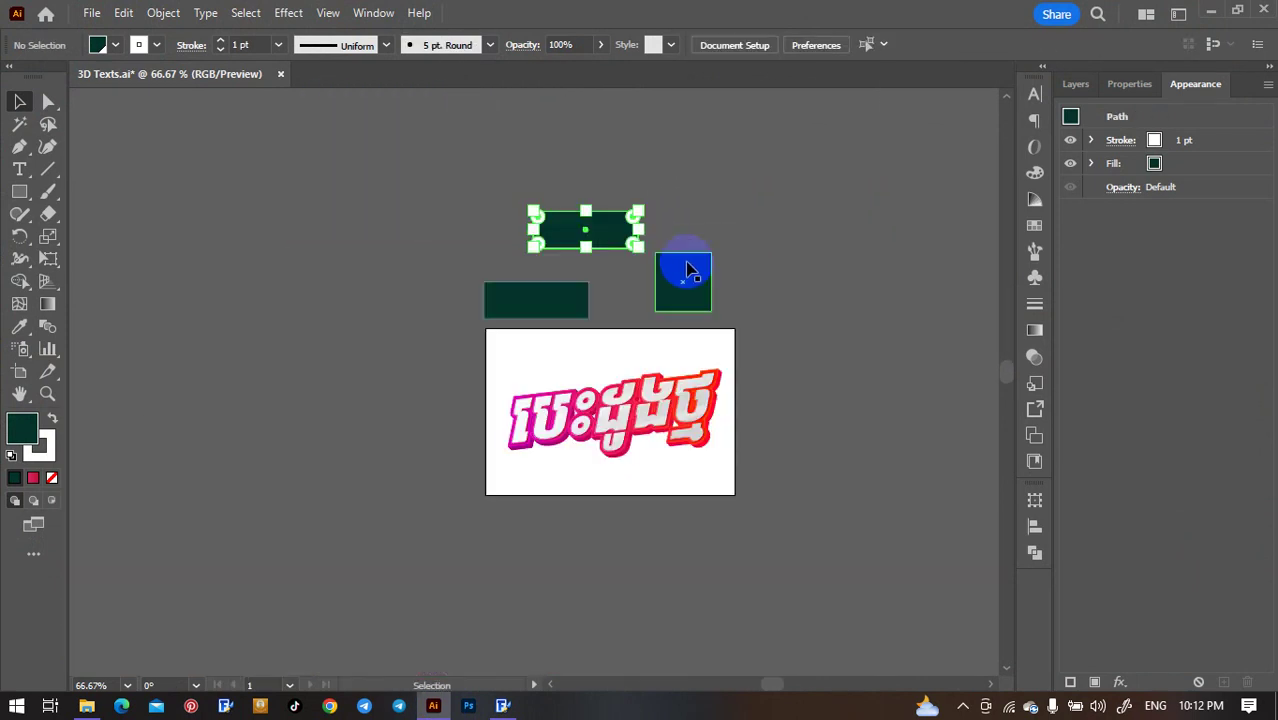
scroll(686, 303, up, 3)
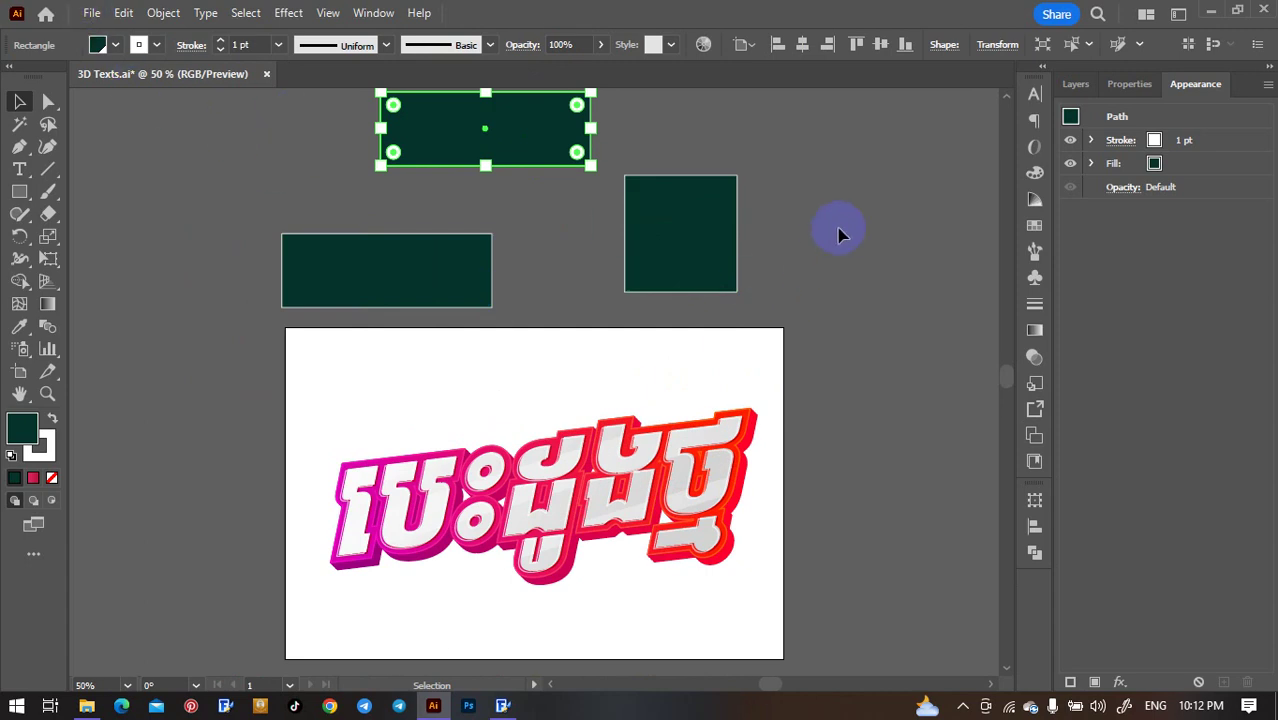
Step: Export the artwork to the Desktop as a JPEG named 3D Texts 1 with Use Artboards enabled for all artboards
click(101, 17)
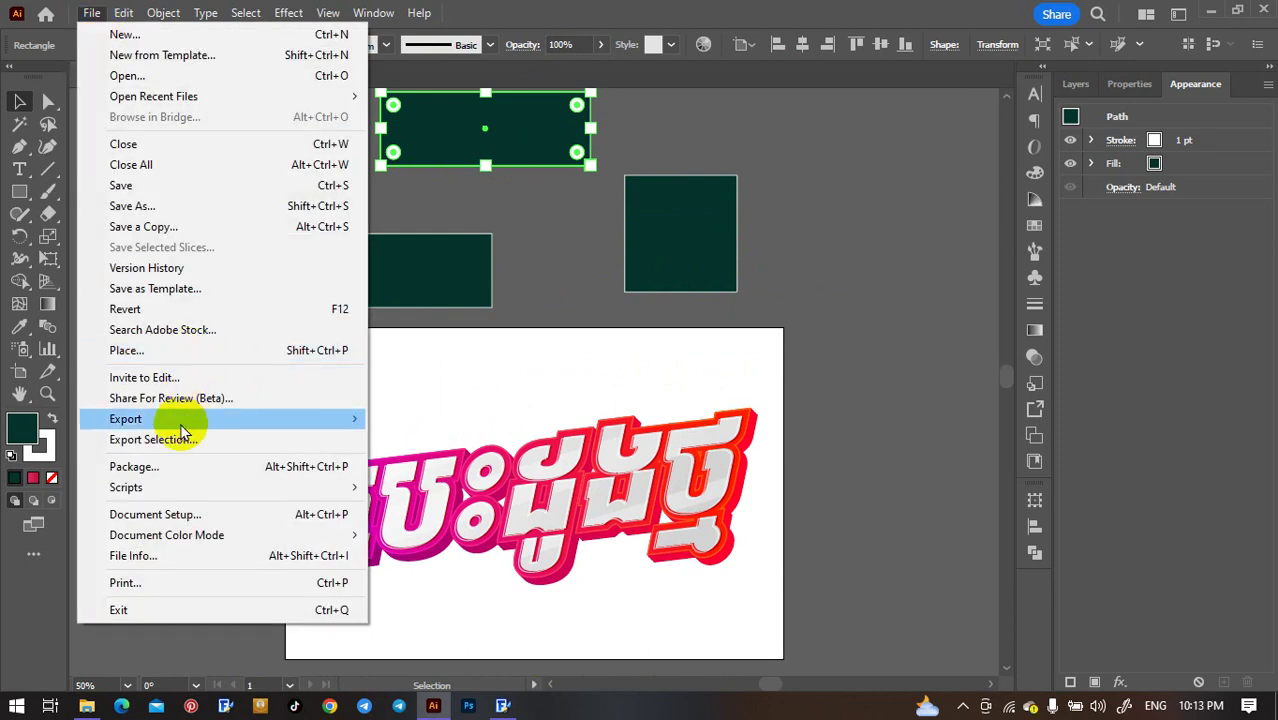
mouse_move(181, 423)
click(449, 446)
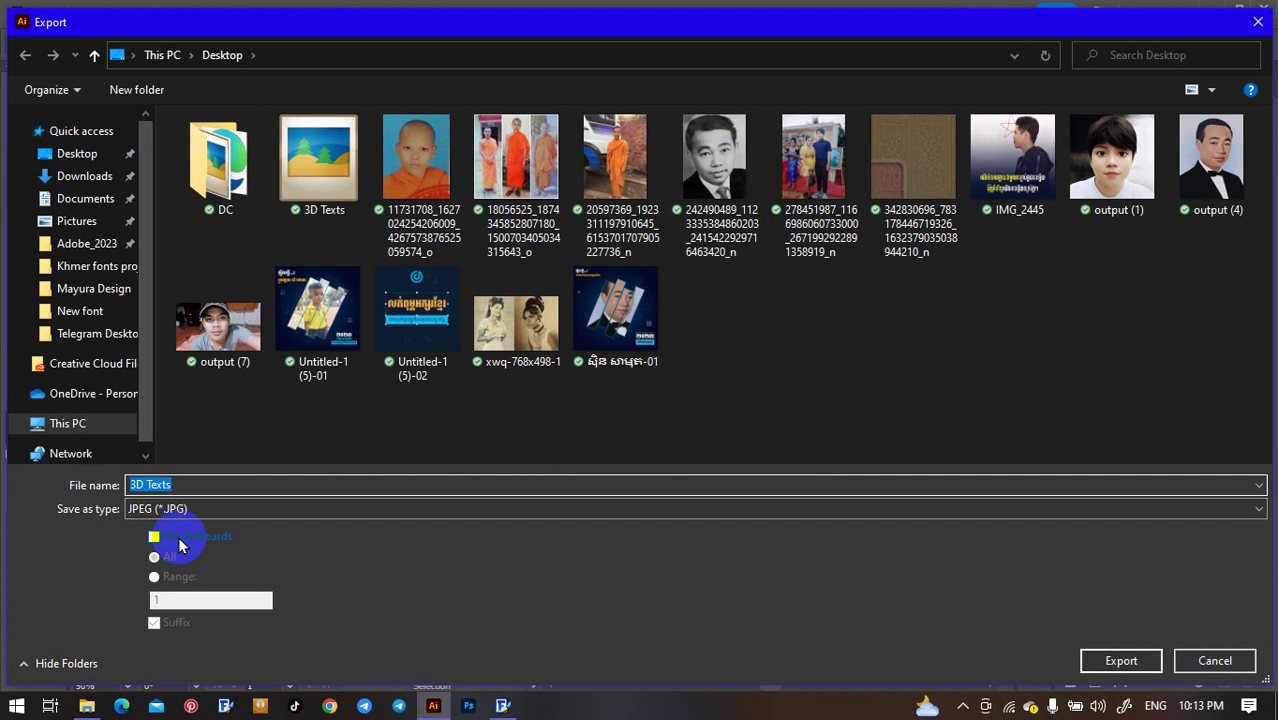
click(180, 545)
click(204, 486)
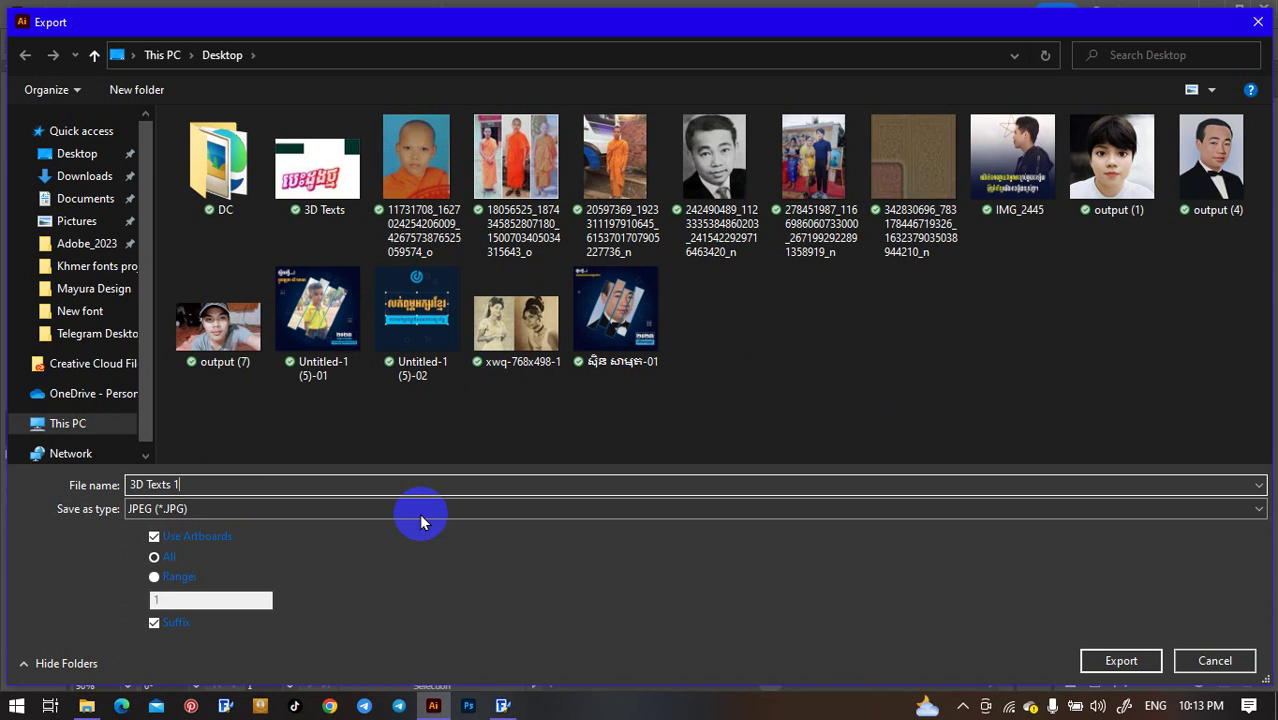
click(1124, 661)
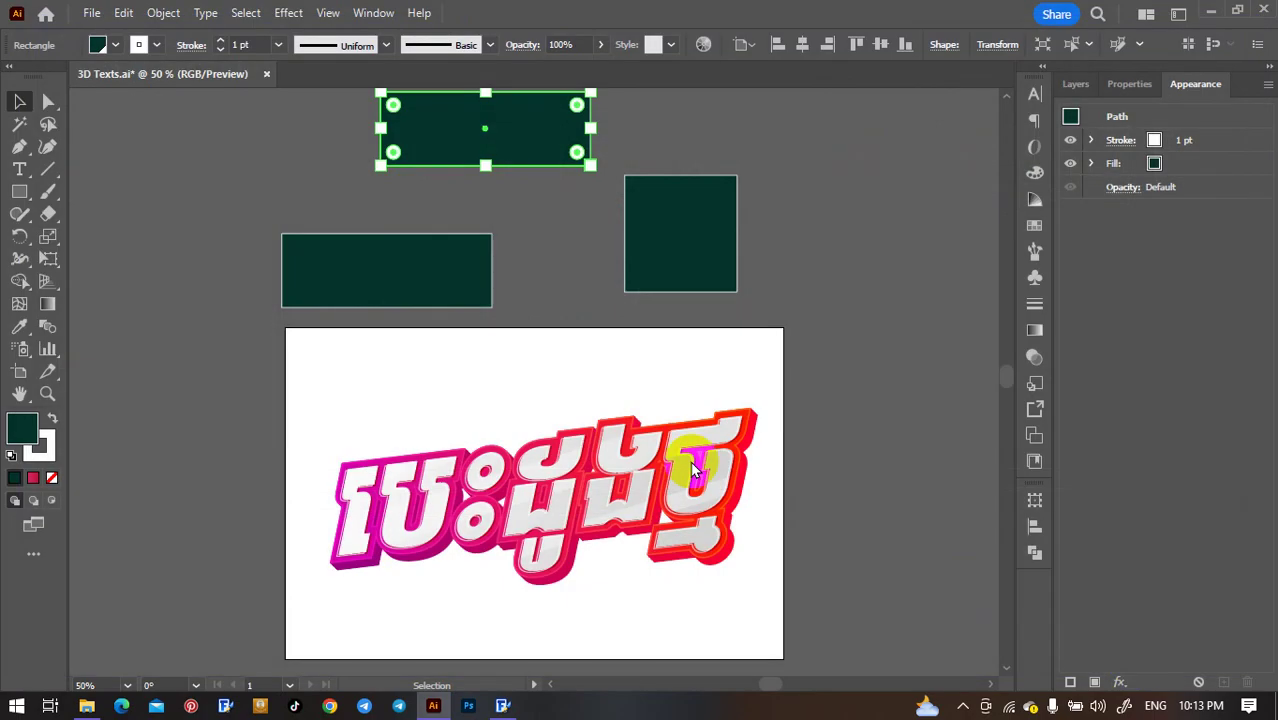
click(722, 611)
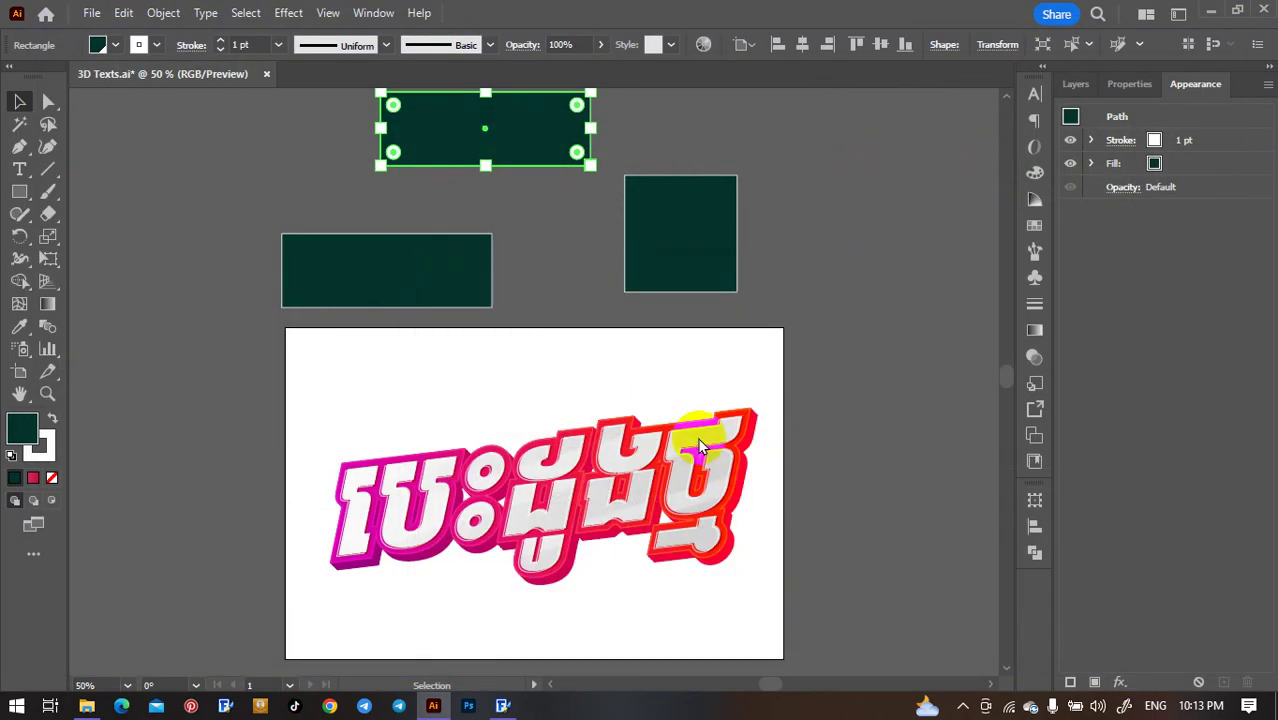
Step: Minimize Illustrator and view the exported 3D Texts 1-01 and 3D Texts images from the desktop in turn to compare their contents
click(1214, 13)
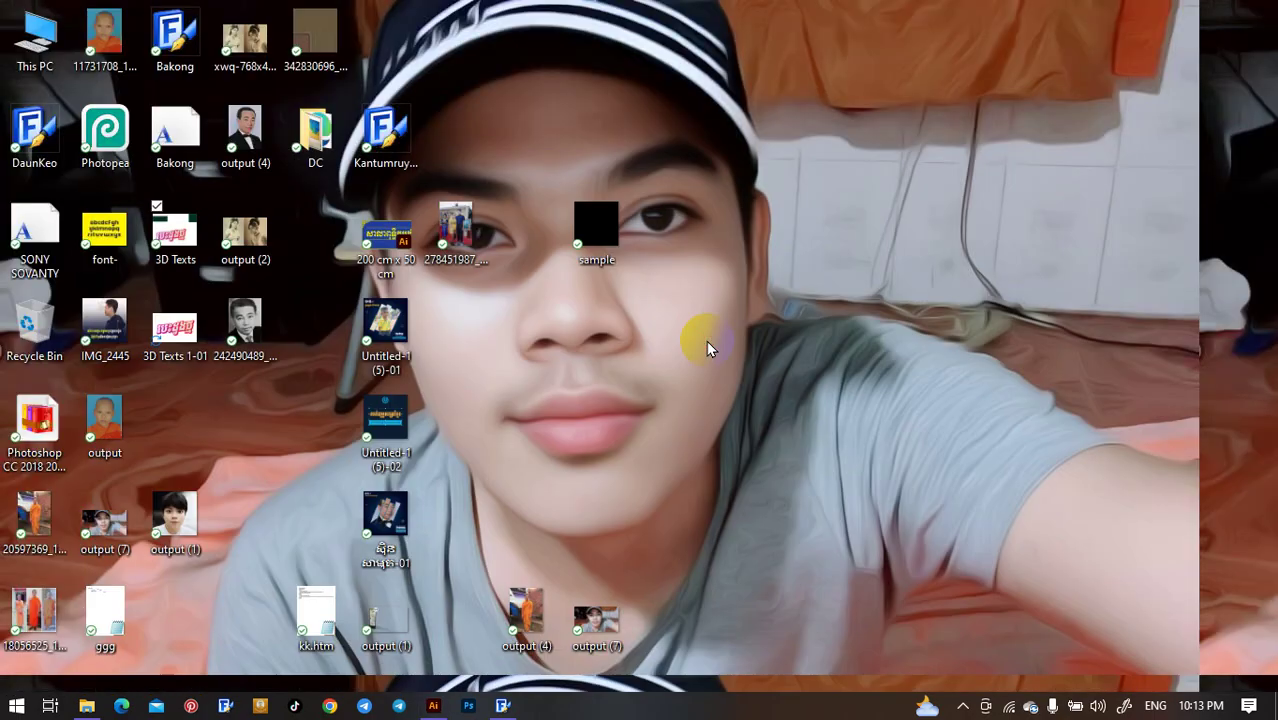
double_click(187, 340)
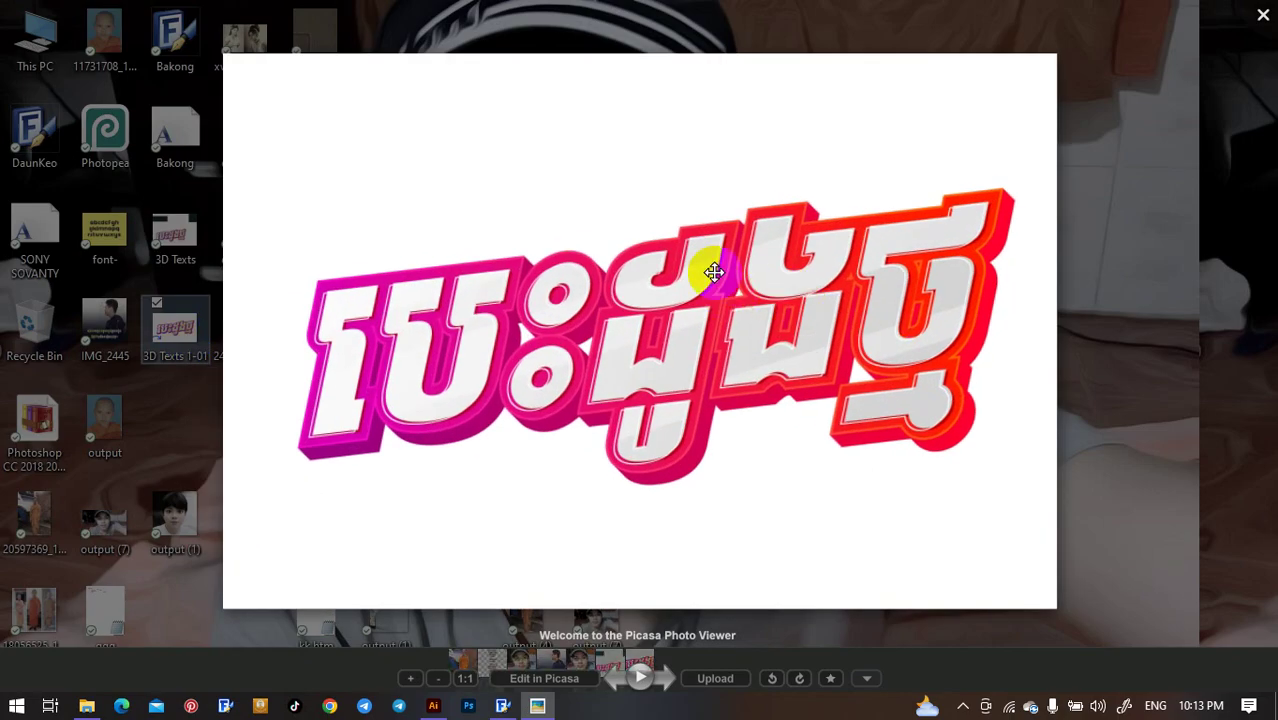
click(1262, 20)
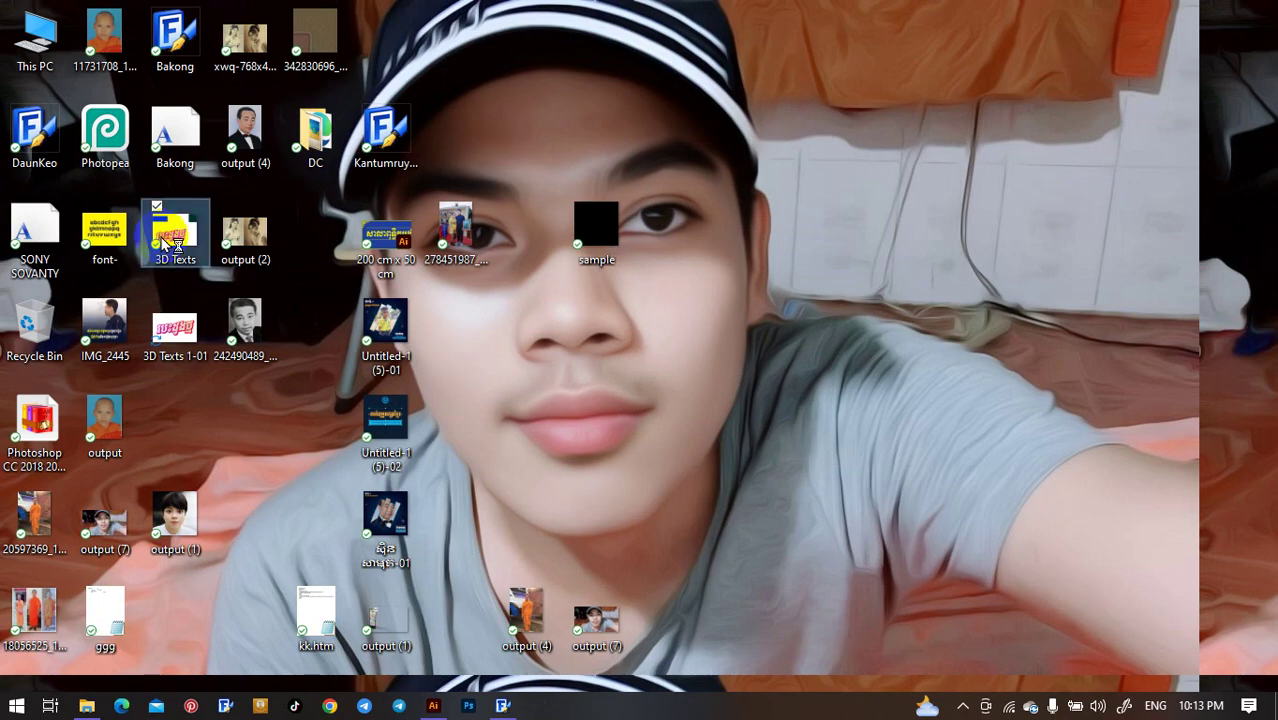
double_click(167, 240)
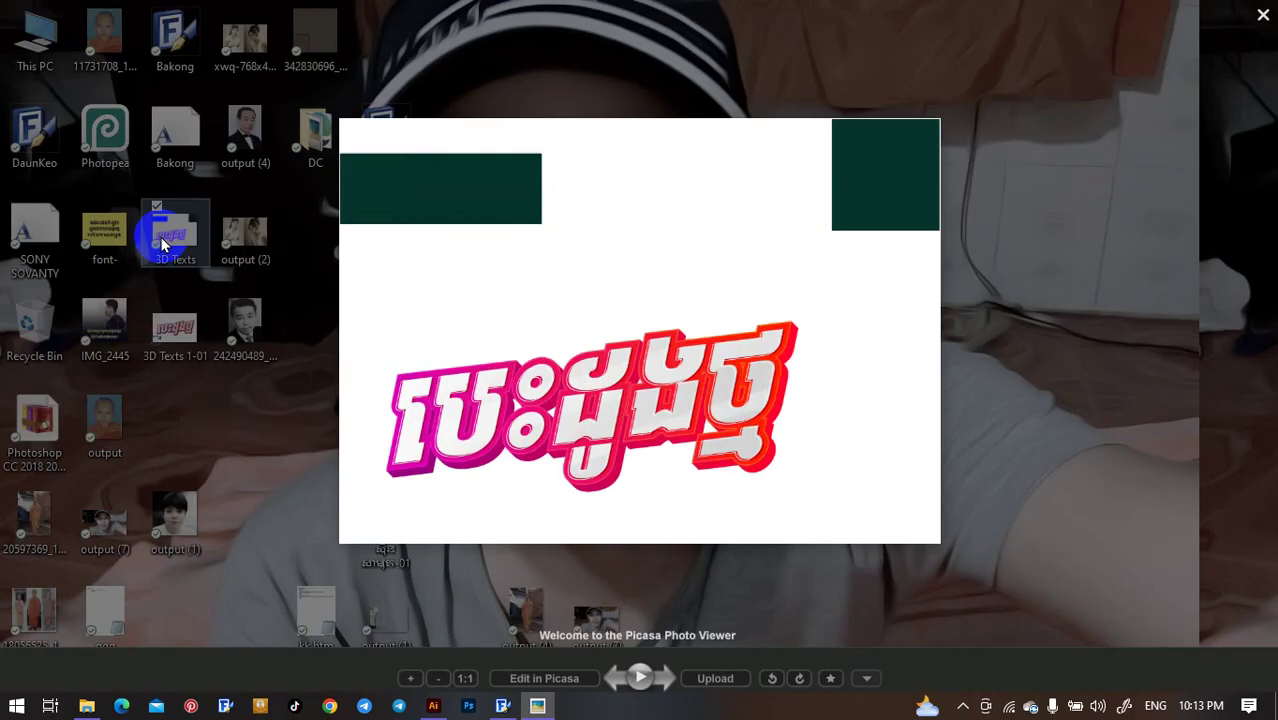
click(1213, 30)
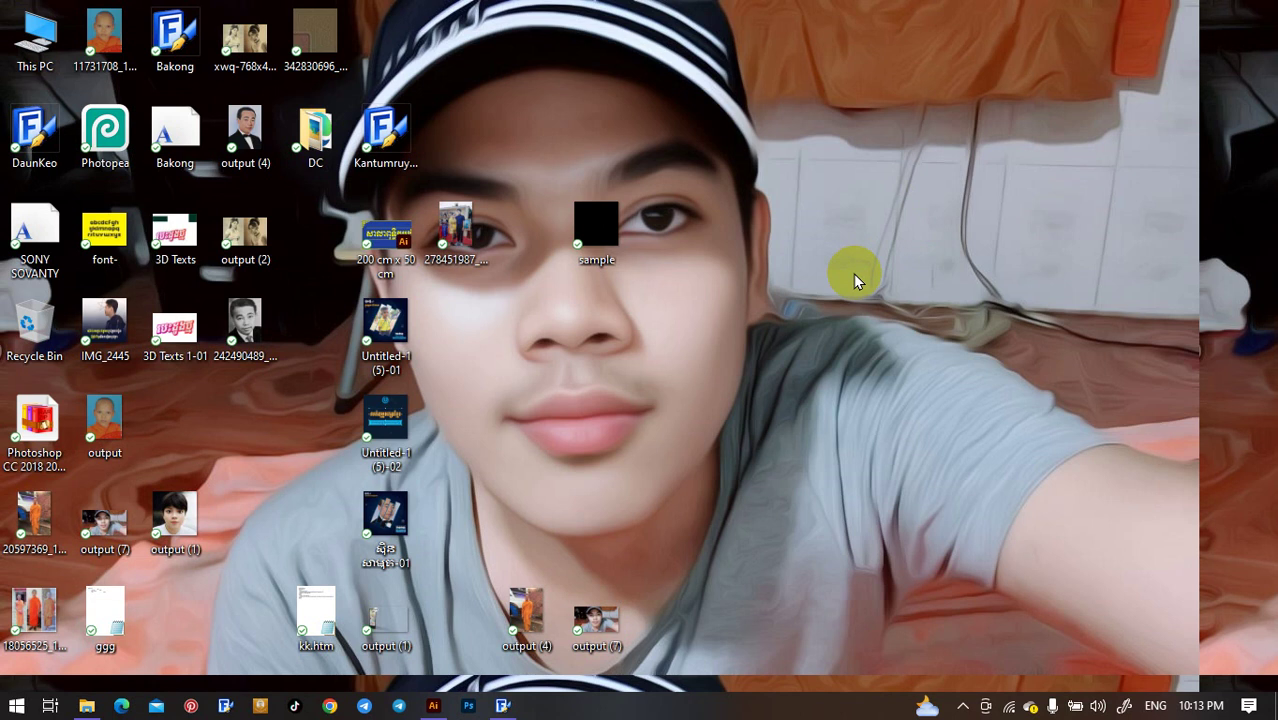
Step: Refresh the desktop and switch back to the 3D Texts document in Illustrator
click(812, 330)
right_click(826, 178)
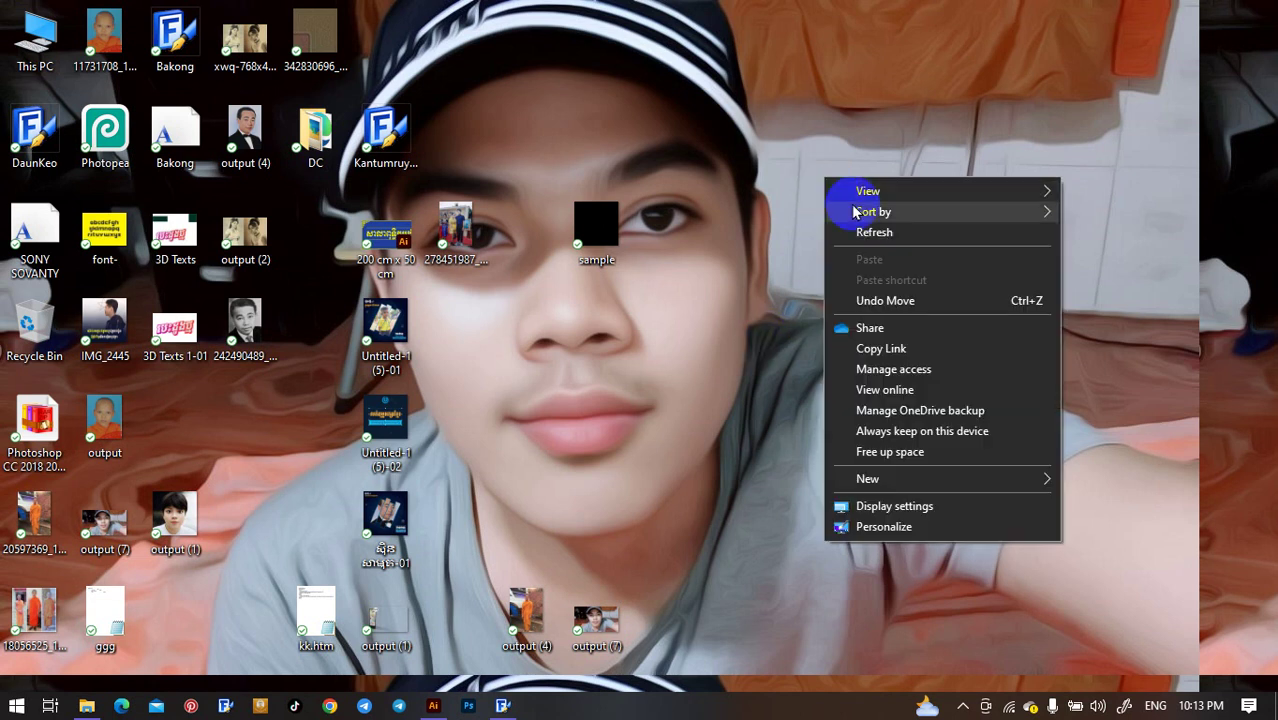
click(860, 230)
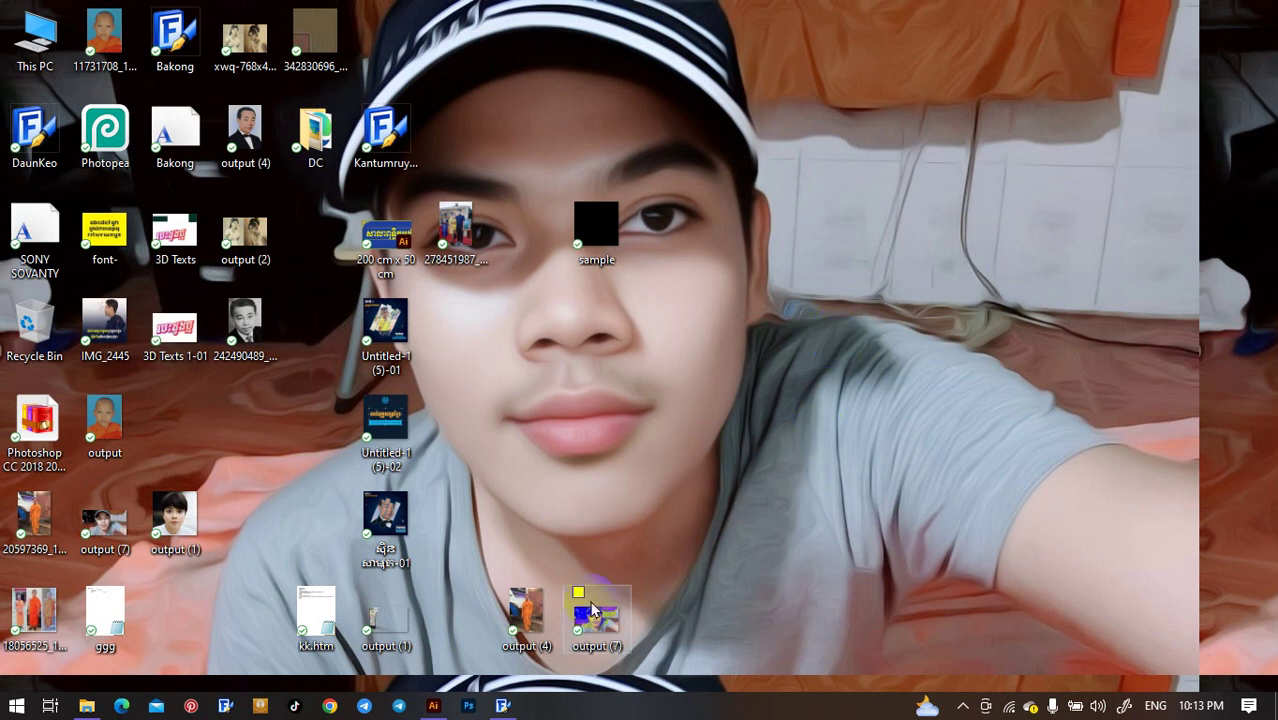
click(433, 706)
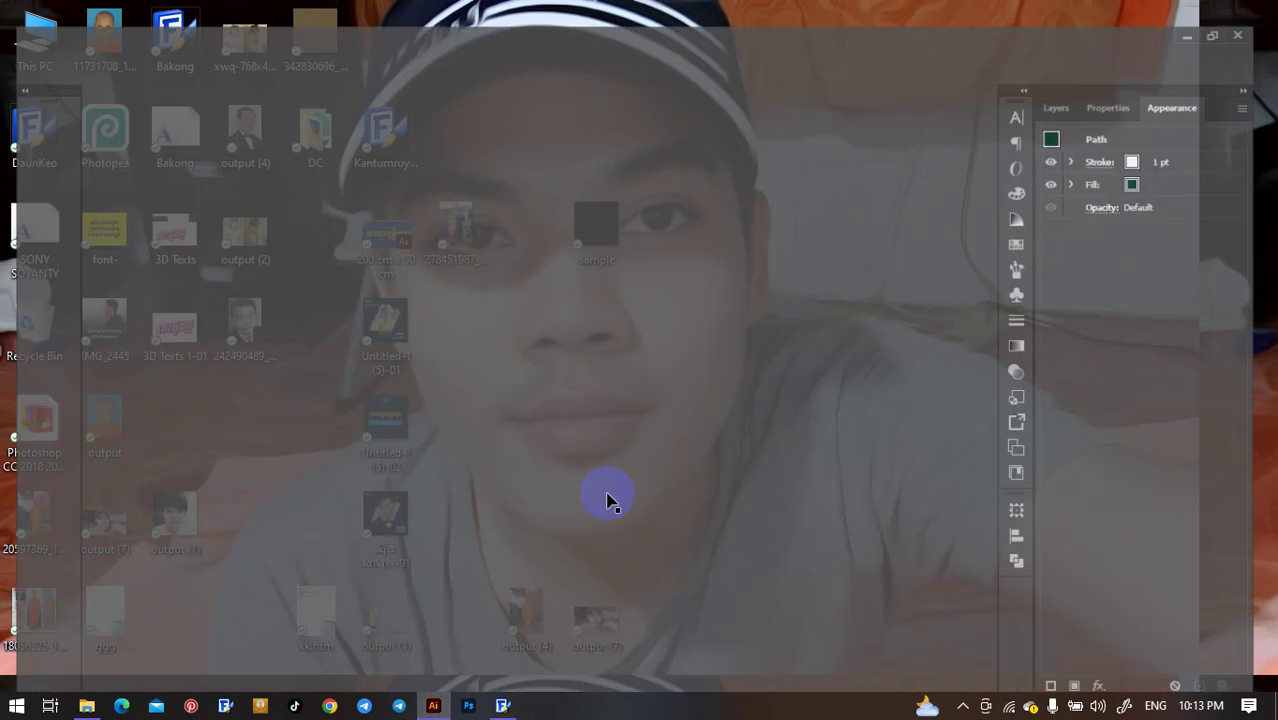